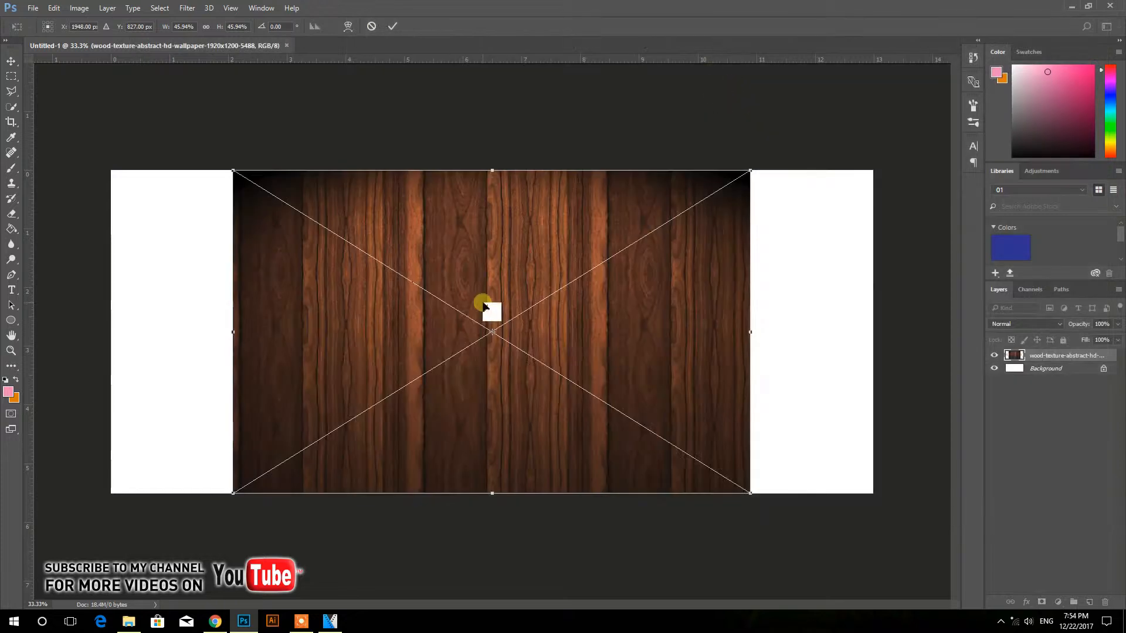
Enlarge the placed wood texture proportionally so it spans the full canvas width
scroll(710, 431, down, 2)
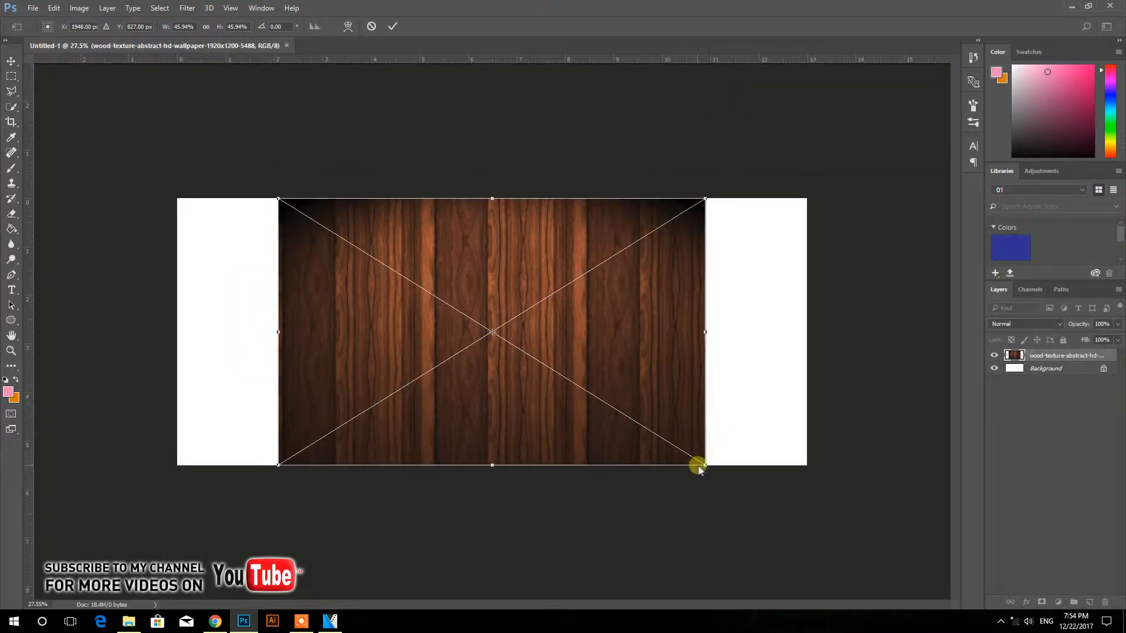
drag(705, 466, 794, 545)
key(Return)
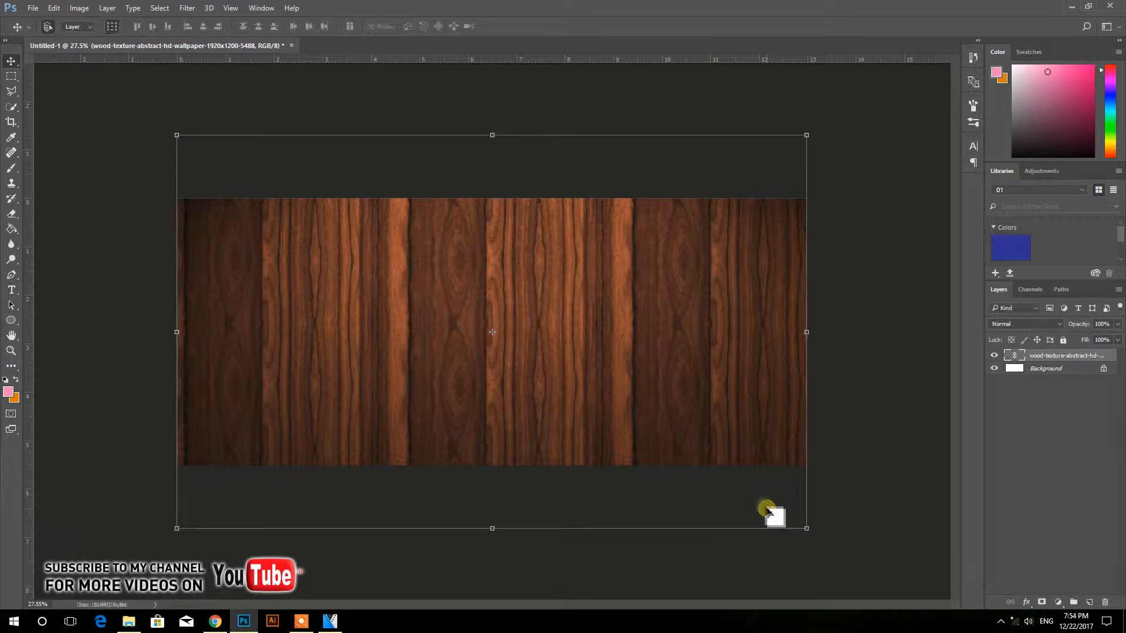
On a new layer, draw a closed Pen path covering the upper part of the canvas with an arched lower edge
click(1088, 603)
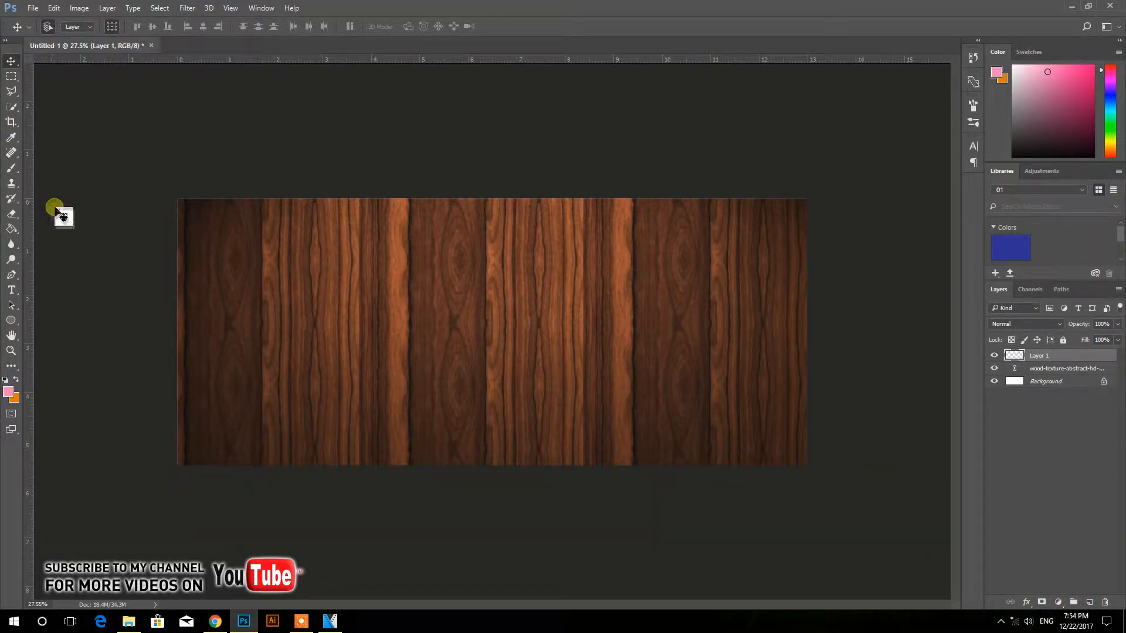
key(p)
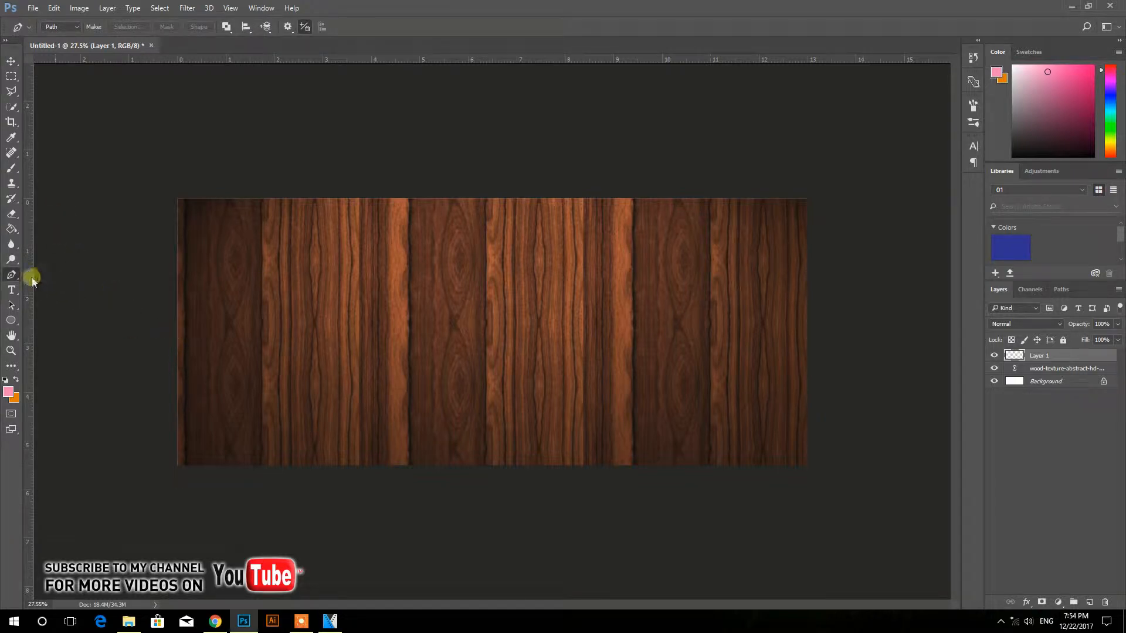
click(177, 322)
drag(469, 289, 616, 289)
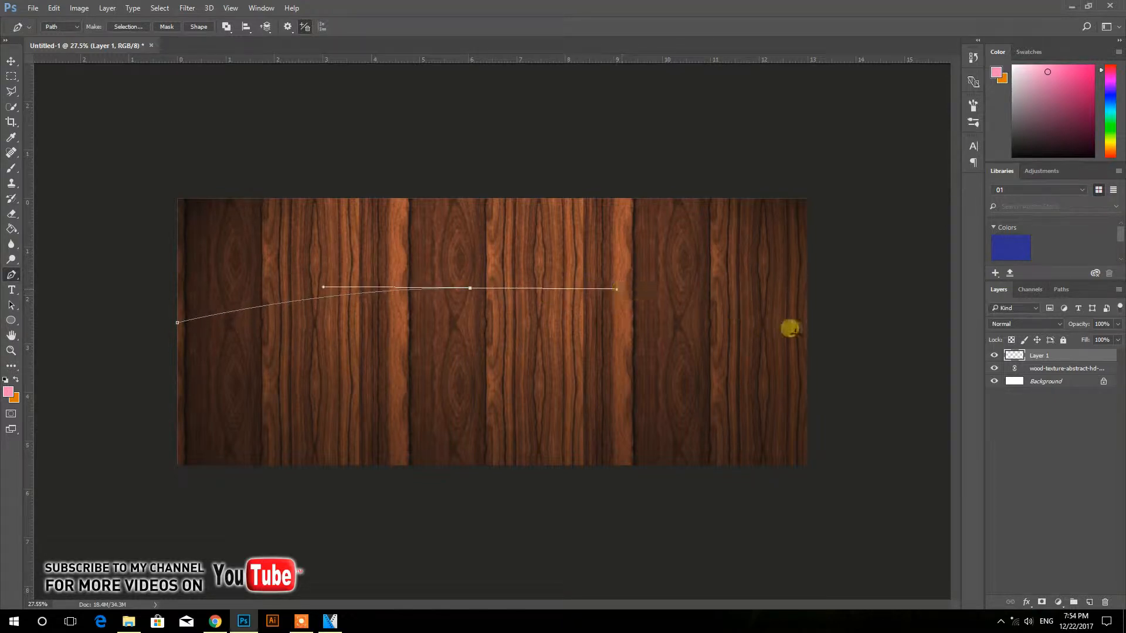
click(807, 323)
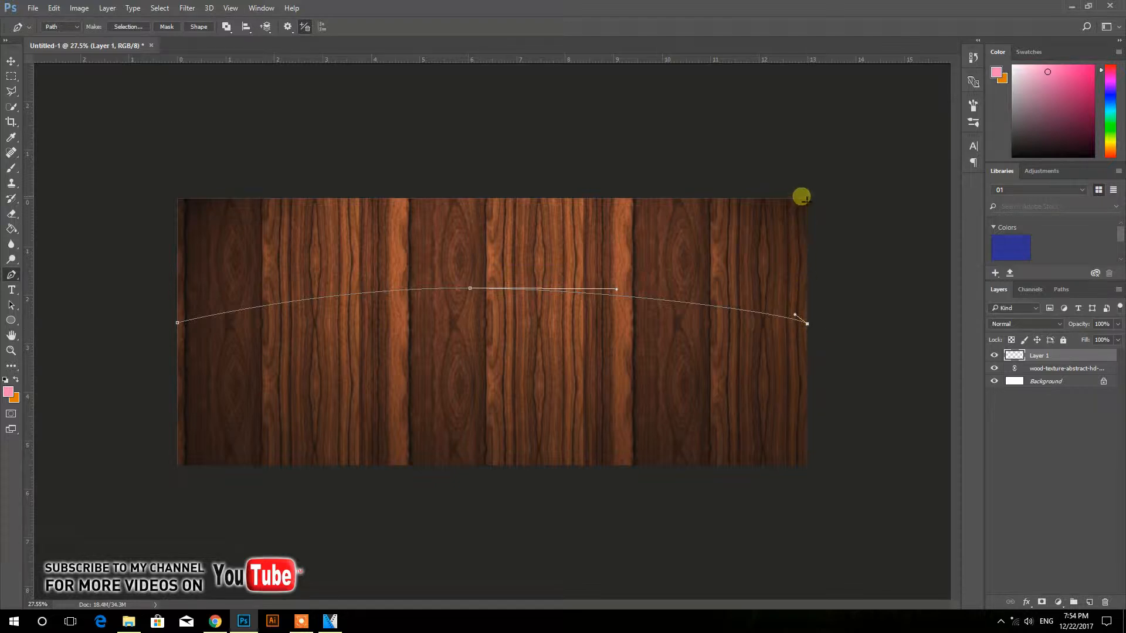
click(177, 199)
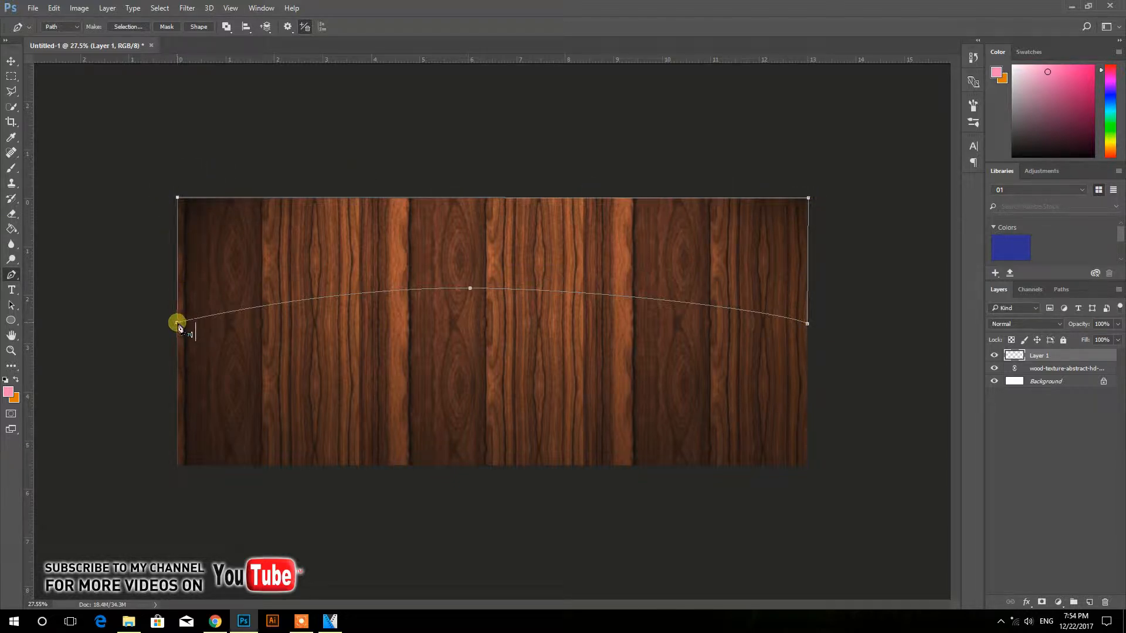
Convert the path to a selection with 0 px feather, fill it with the pink foreground colour and deselect
right_click(229, 270)
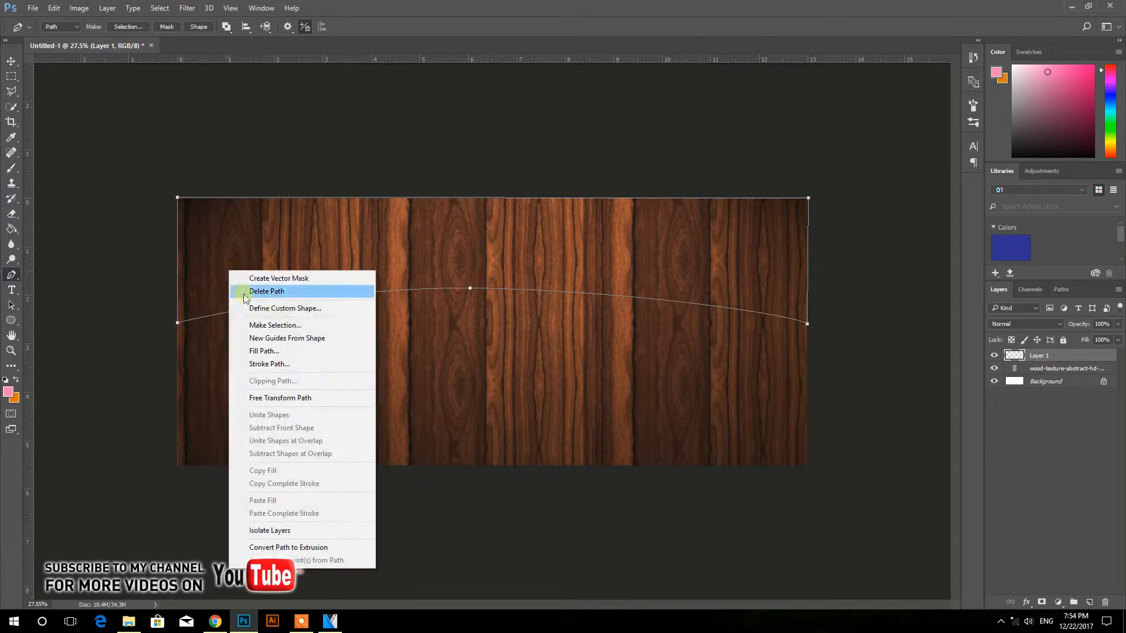
click(267, 323)
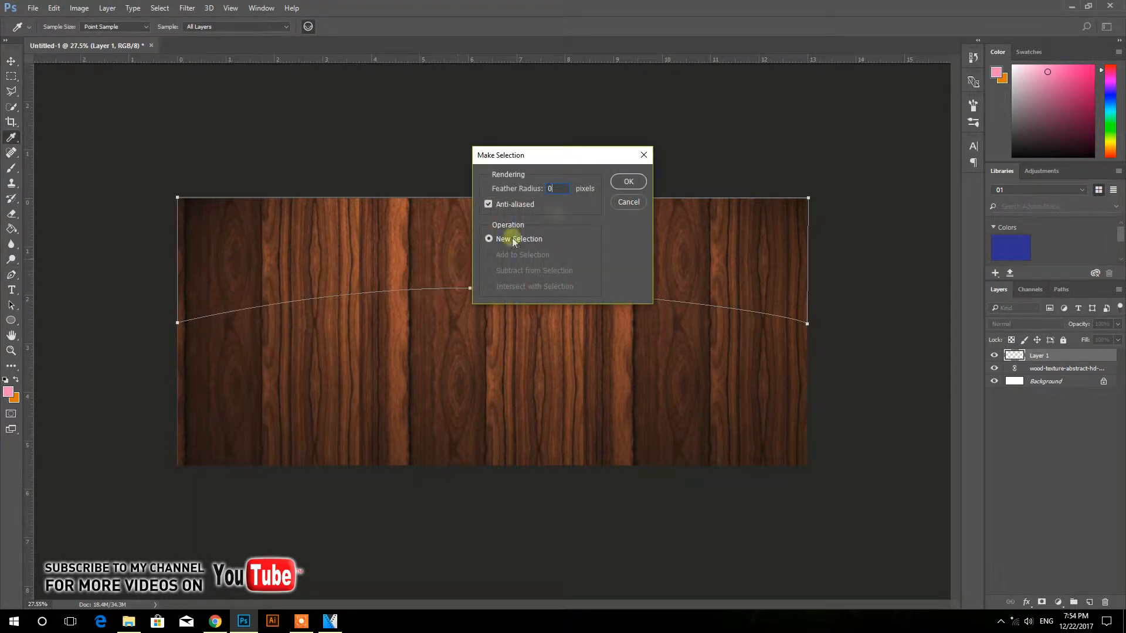
click(625, 182)
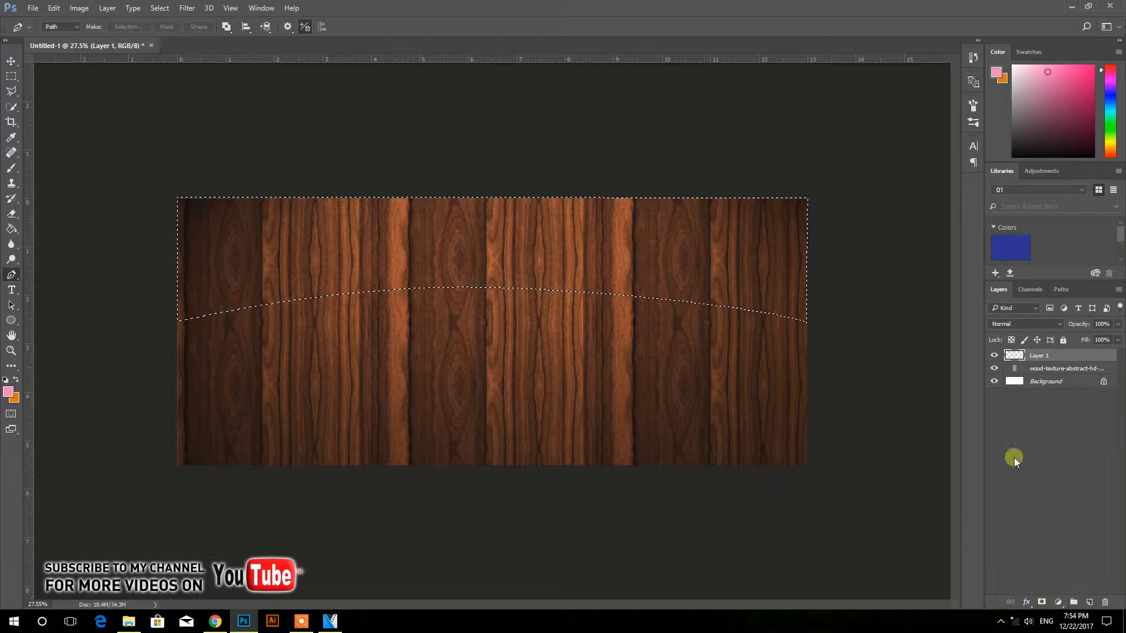
click(11, 228)
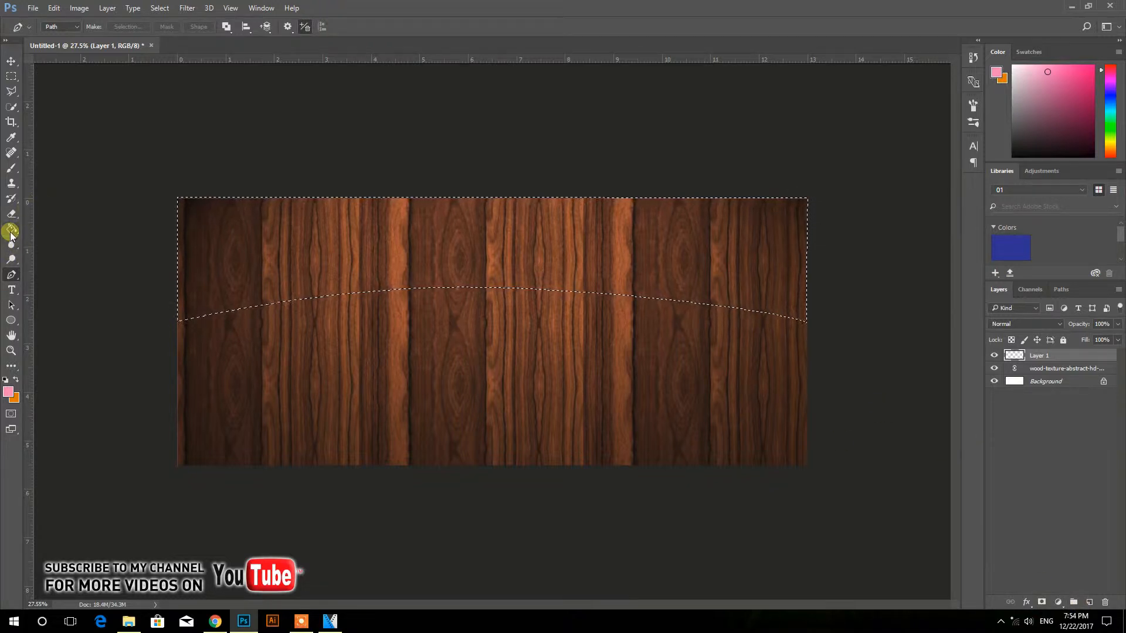
click(345, 245)
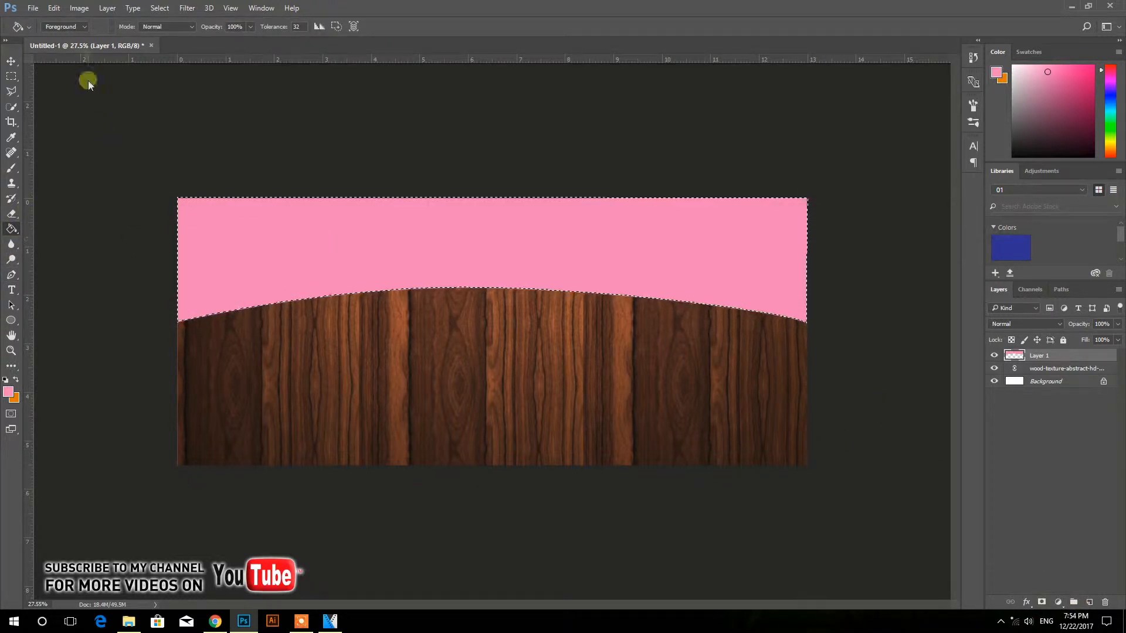
key(ctrl+d)
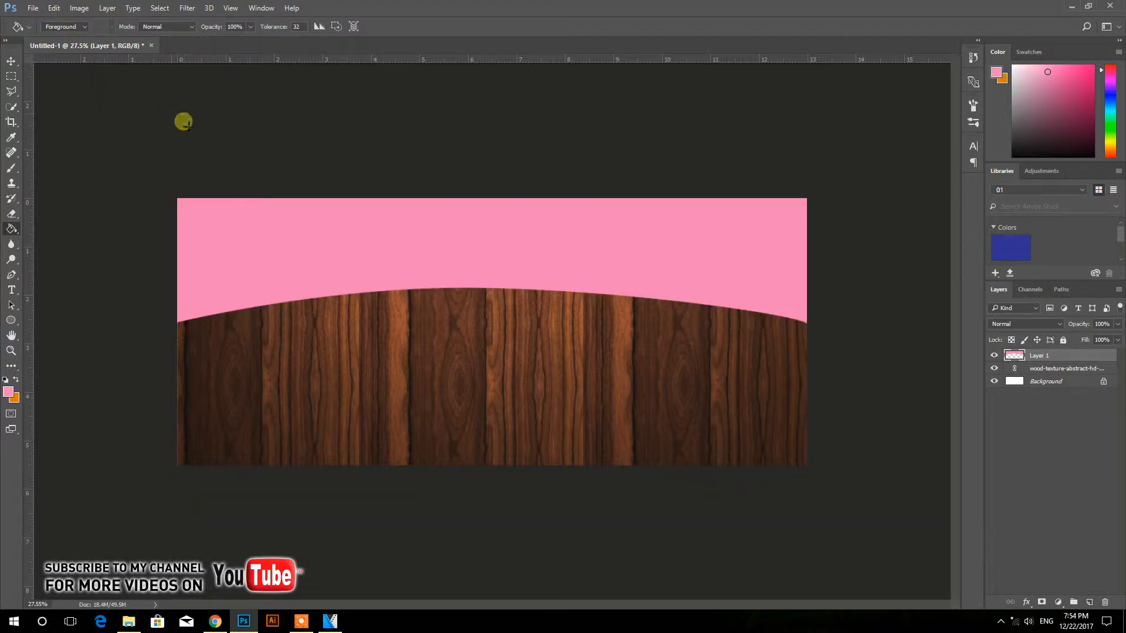
Duplicate the wood texture layer, move the copy above Layer 1 and clip it to the pink shape
click(12, 60)
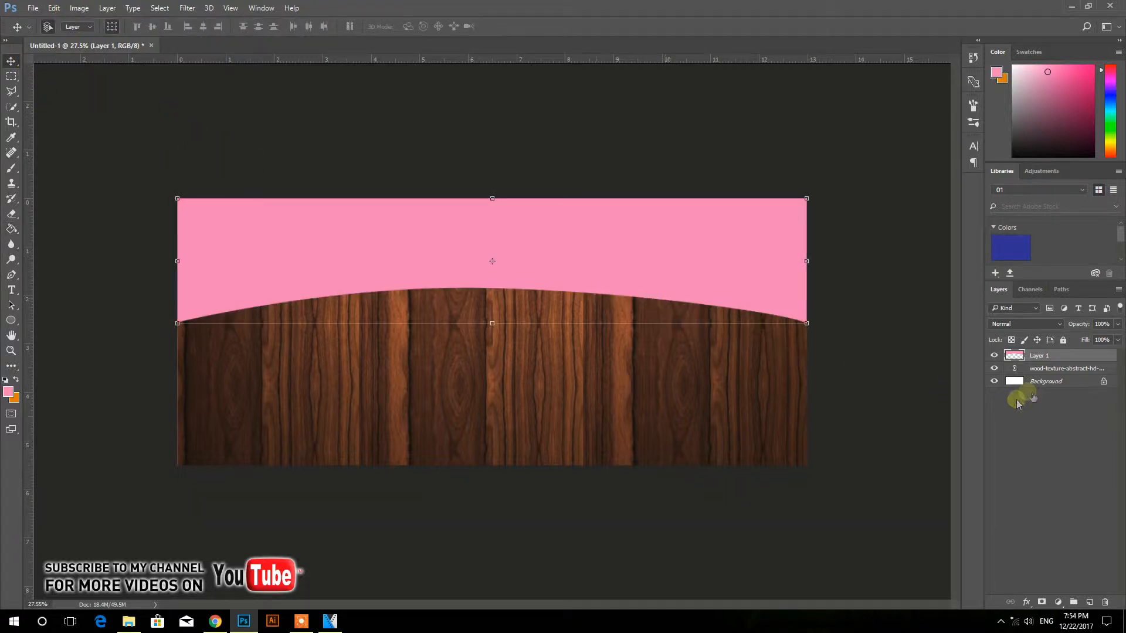
drag(1059, 373, 1090, 602)
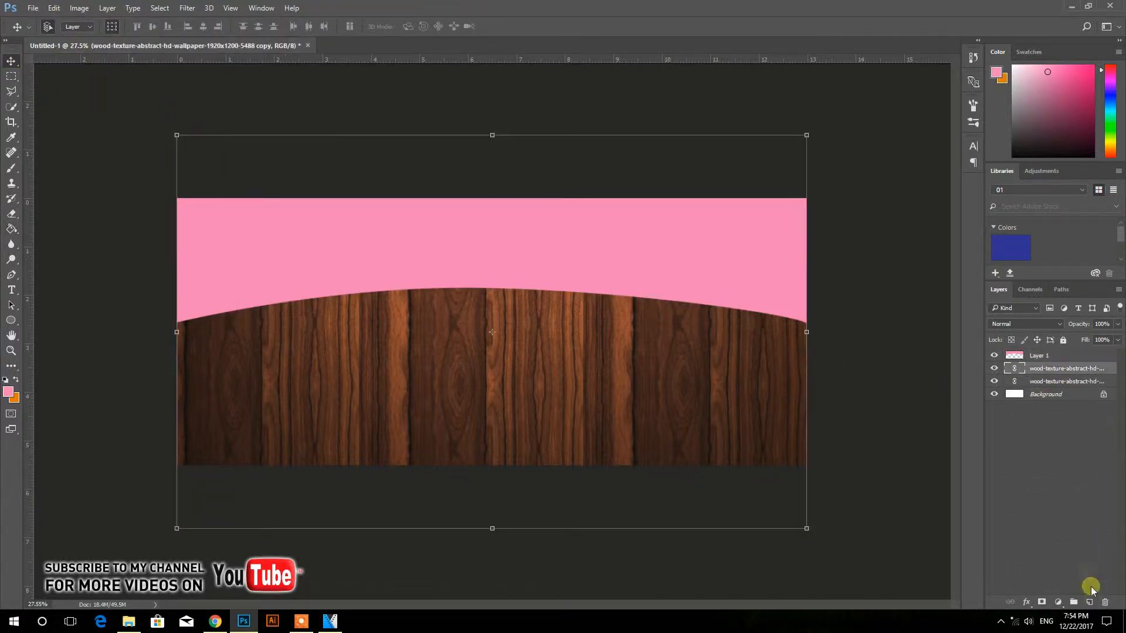
drag(1042, 369, 1035, 356)
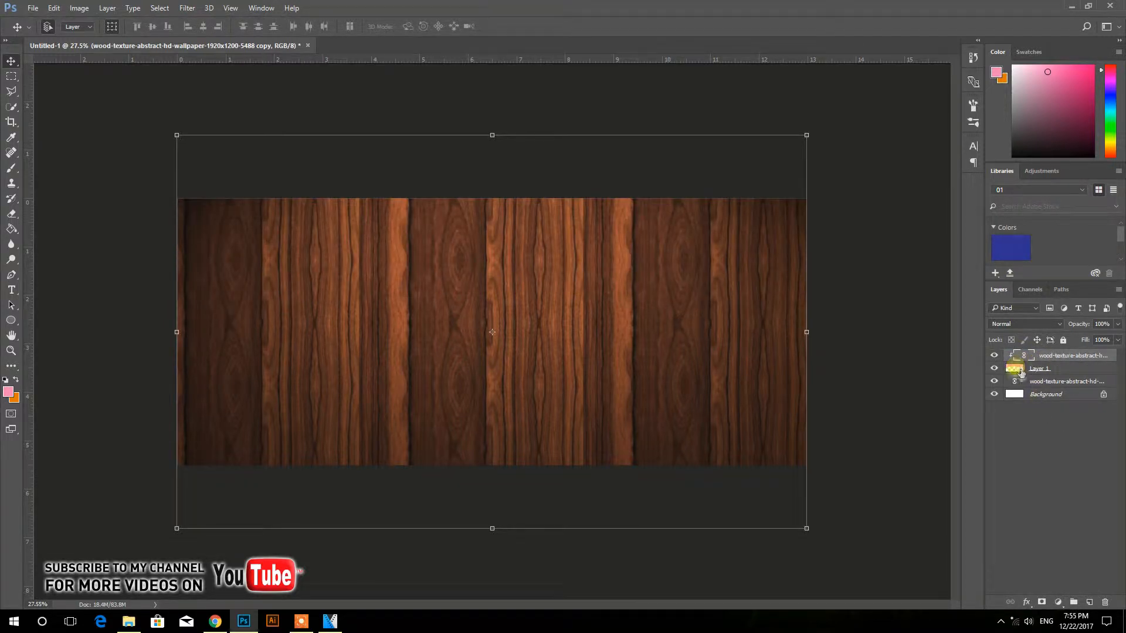
Add a Multiply drop shadow to Layer 1 with 73% opacity, a 90° angle and 27 px size
click(1043, 371)
click(1026, 603)
click(1023, 596)
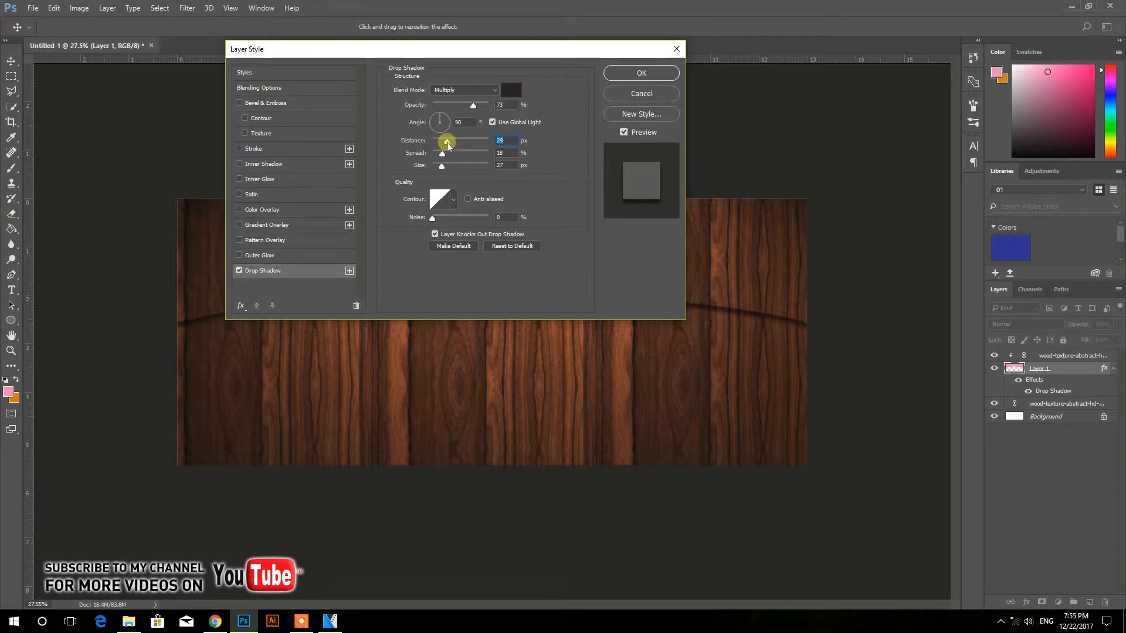
click(643, 73)
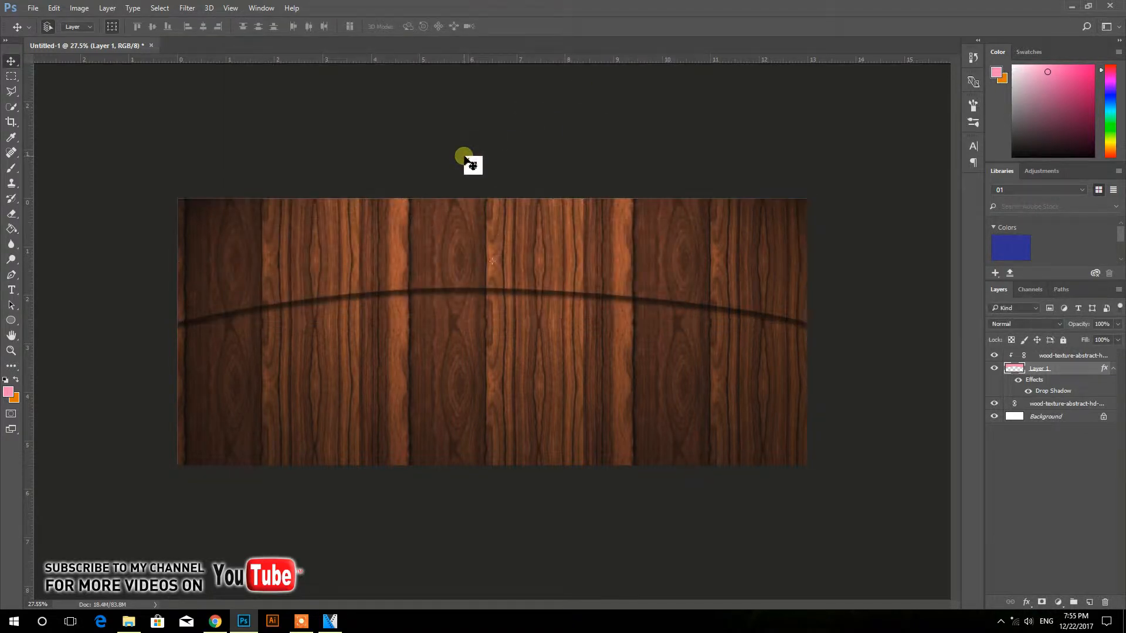
Place the Linguine-Bolognese-focussed image as a linked object and accept its placement
click(33, 7)
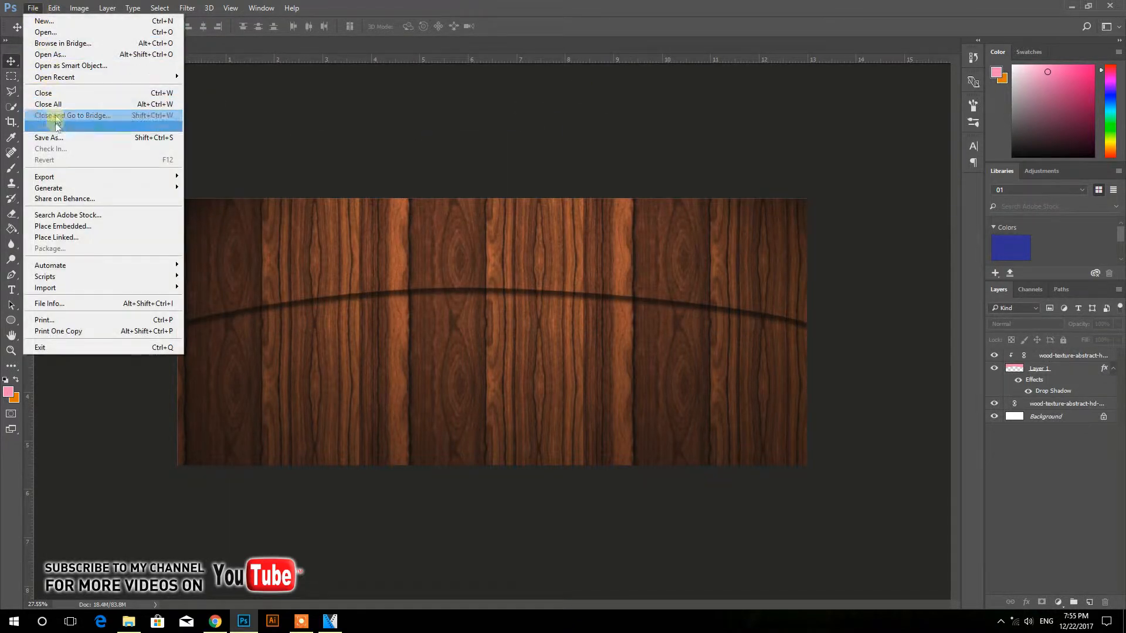
click(112, 238)
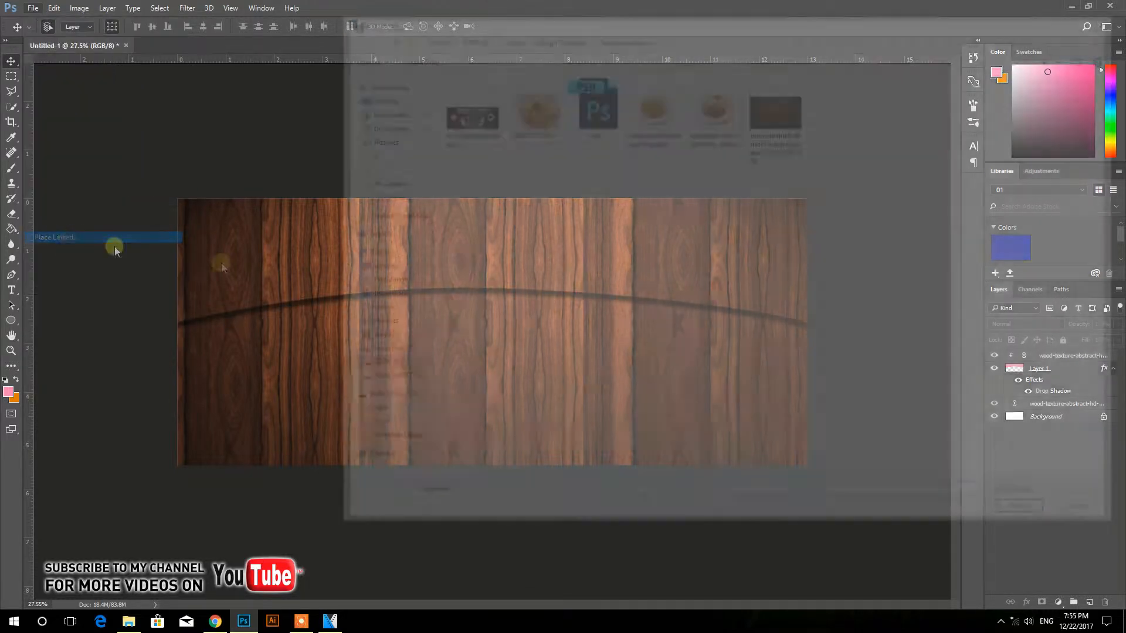
click(653, 107)
double_click(654, 107)
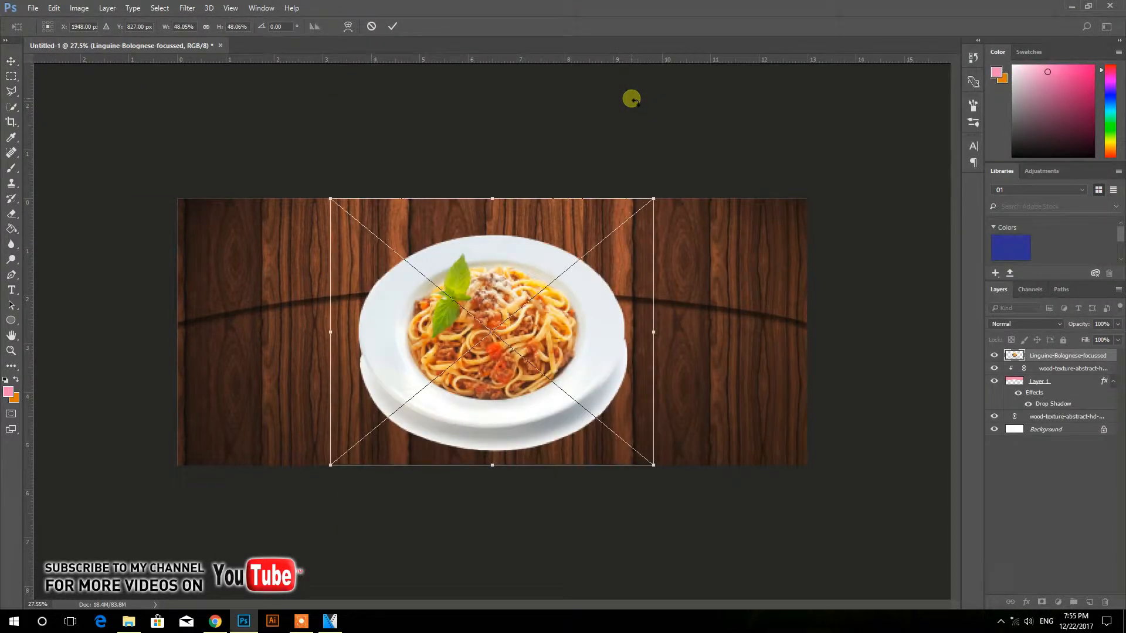
click(393, 27)
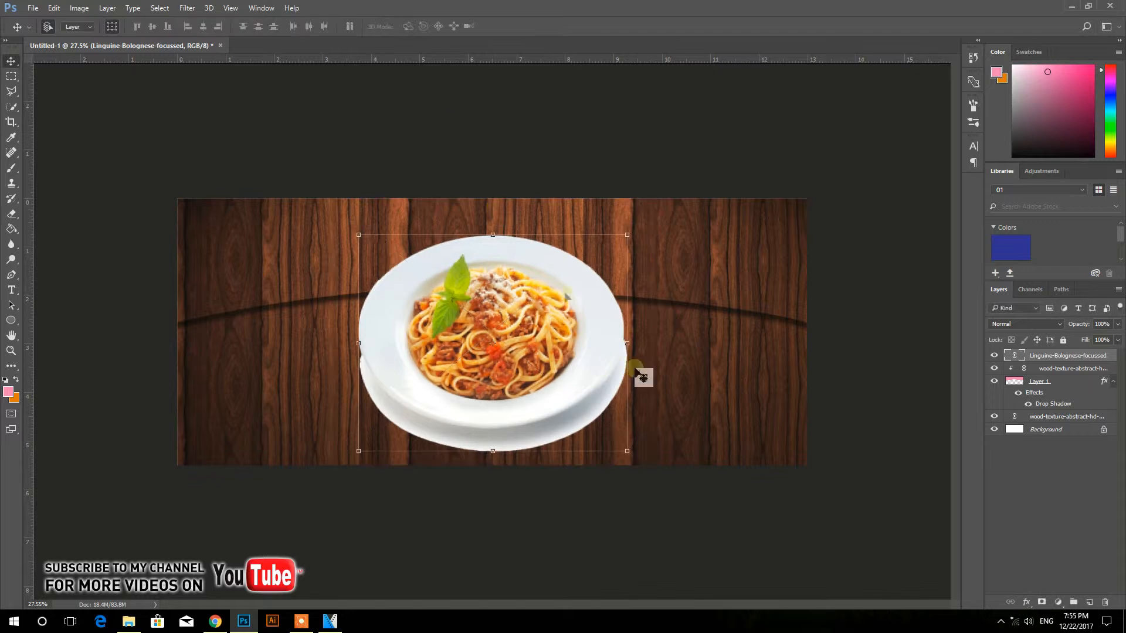
Enlarge the pasta plate and move its layer beneath Layer 1
drag(627, 452, 670, 477)
drag(350, 211, 327, 171)
key(Return)
drag(1049, 354, 1053, 405)
Enlarge the pasta plate further and position it near the canvas centre, tucked under the curved wood edge
drag(648, 386, 605, 405)
drag(691, 528, 703, 558)
click(392, 26)
drag(472, 321, 456, 321)
click(1050, 430)
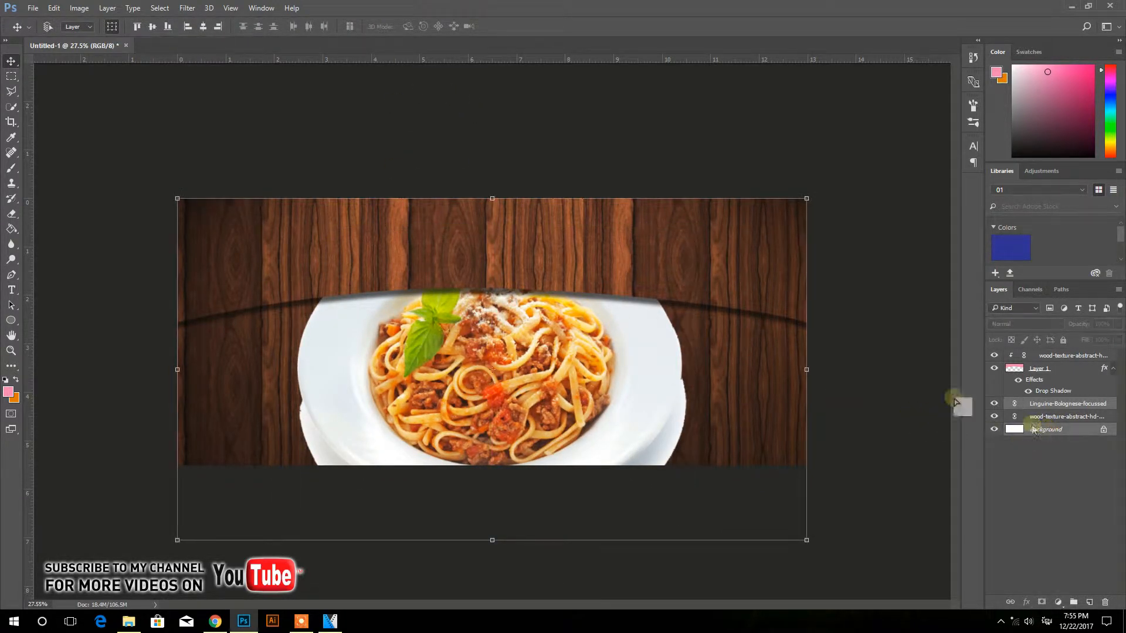
click(252, 100)
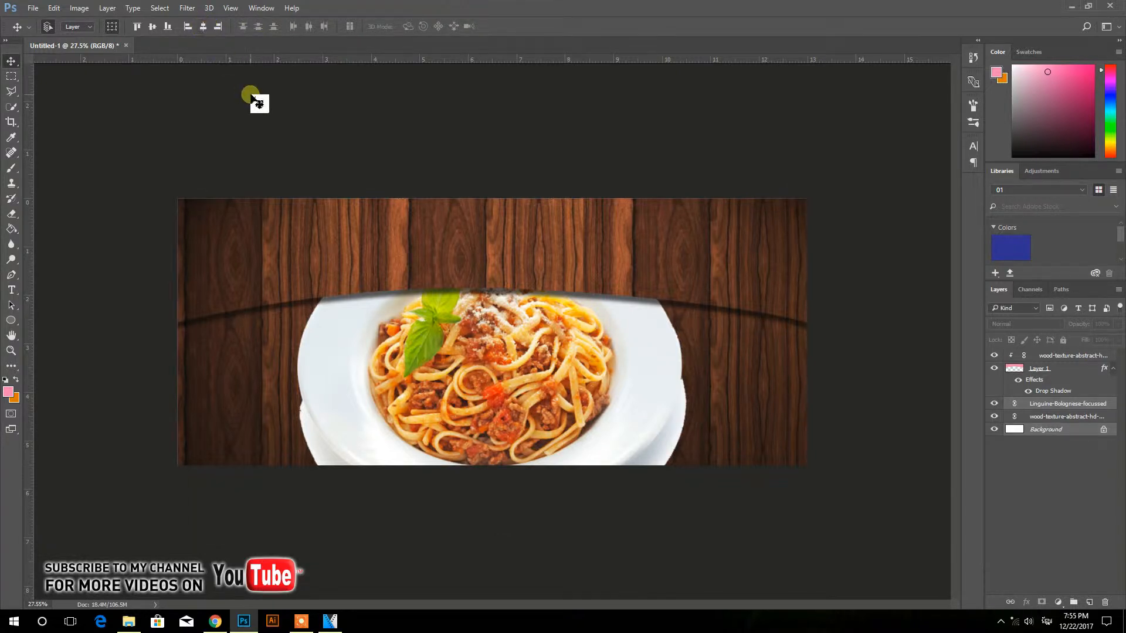
Draw a pink circle of 570 × 570 px to the right of the pasta plate
click(13, 290)
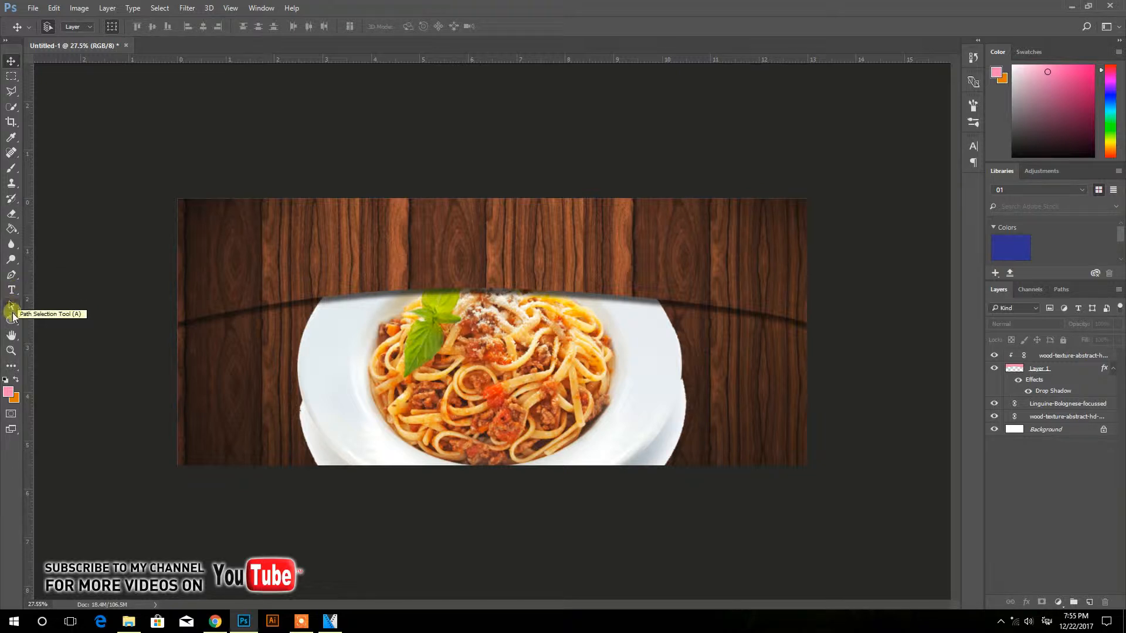
click(11, 320)
drag(701, 288, 793, 437)
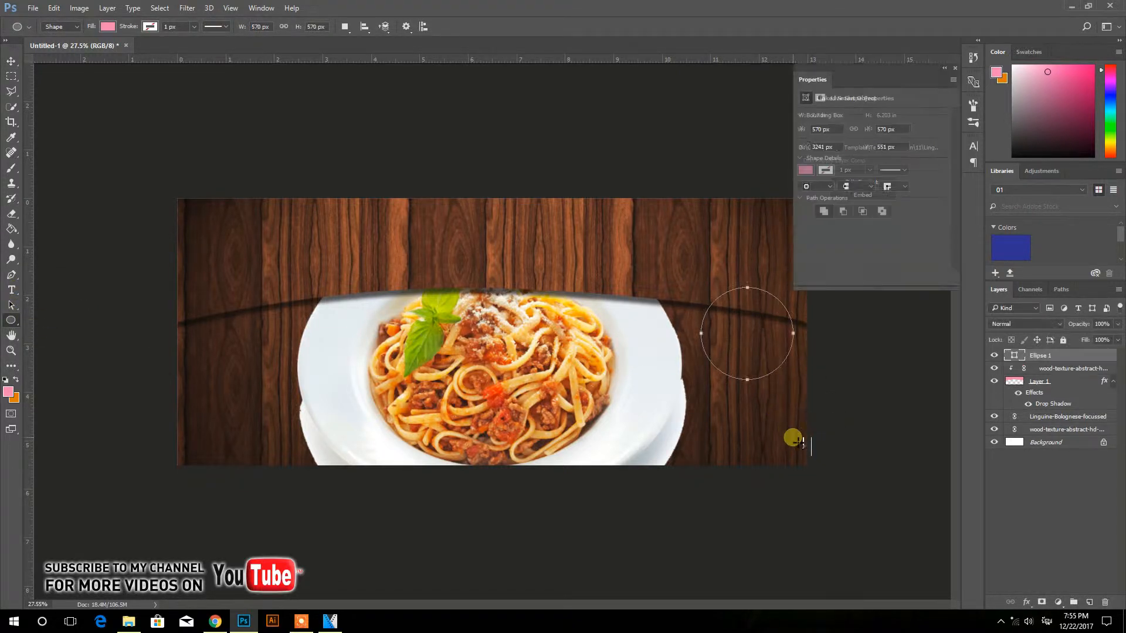
click(9, 61)
Place the spaghetti-with-chilli-and-garlic image as a linked object and scale it down to roughly the circle's size
click(33, 7)
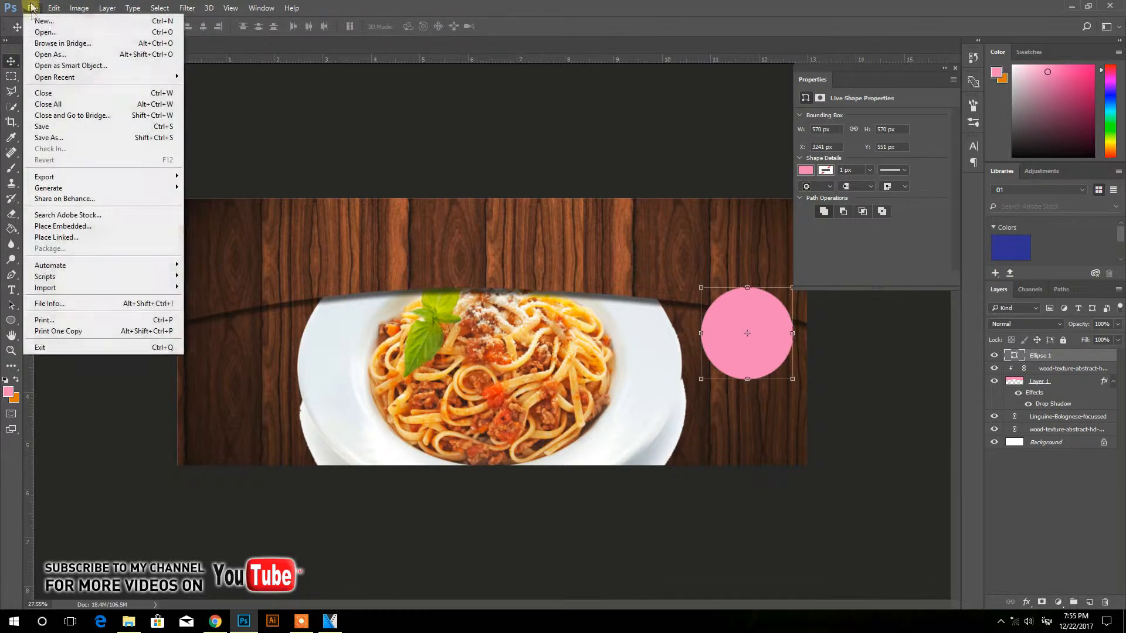
click(58, 237)
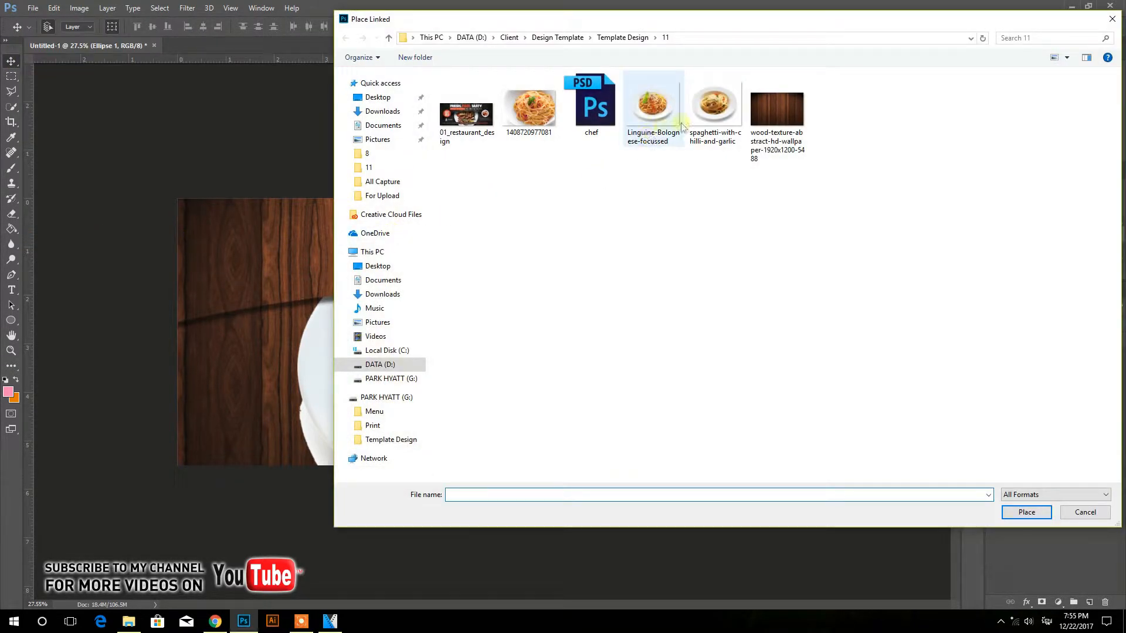
click(707, 124)
key(Return)
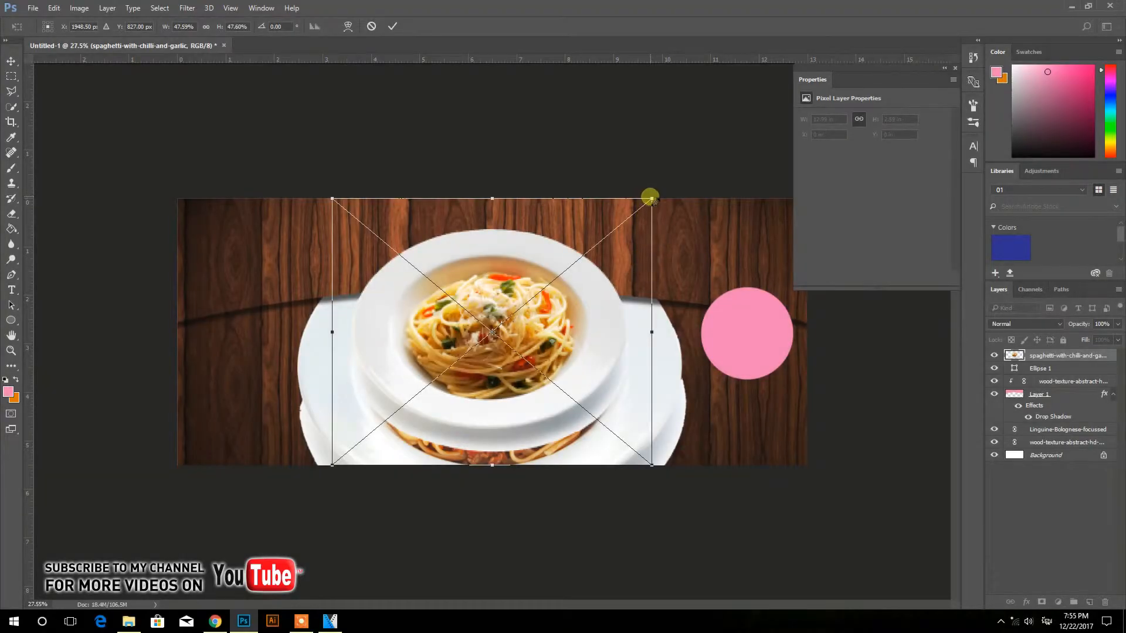
drag(650, 198, 561, 244)
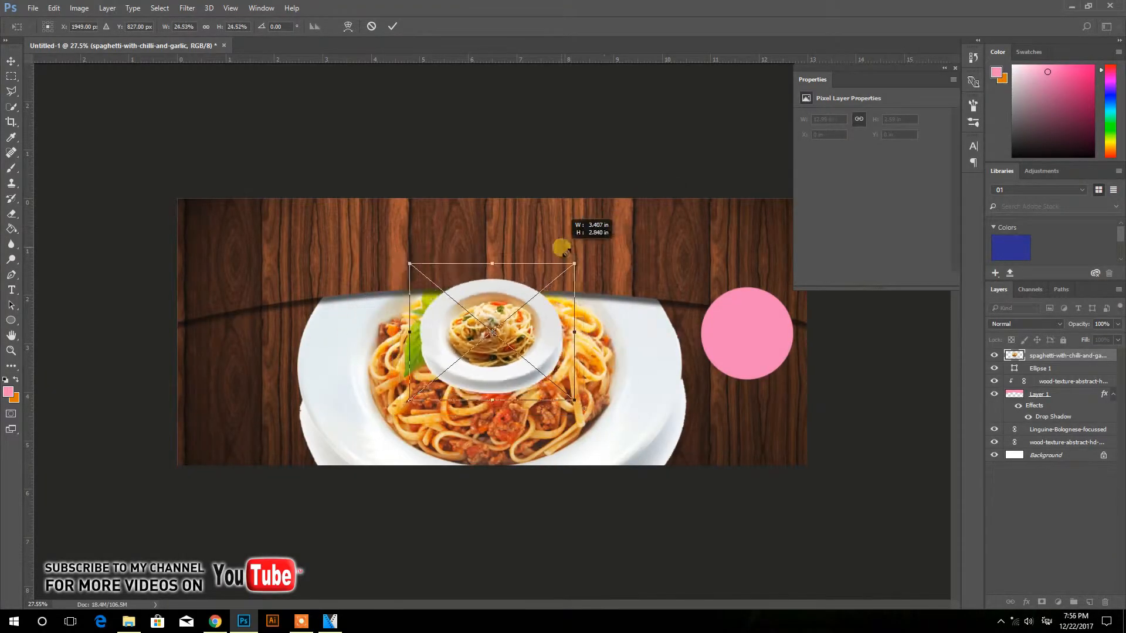
key(Return)
Move the spaghetti image over the pink circle, clip it to the circle and centre the food inside
drag(565, 339, 810, 346)
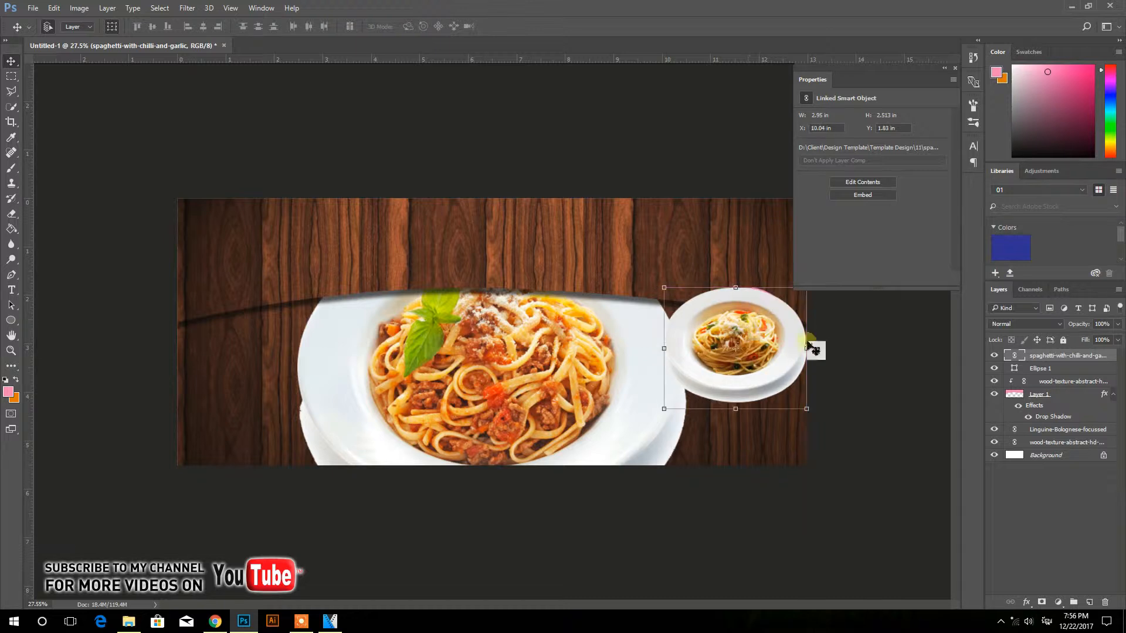
alt+click(1050, 362)
drag(751, 342, 761, 339)
Add a Multiply drop shadow to the Ellipse 1 layer with 73% opacity and a 90° angle
click(1046, 368)
click(1026, 603)
click(1031, 594)
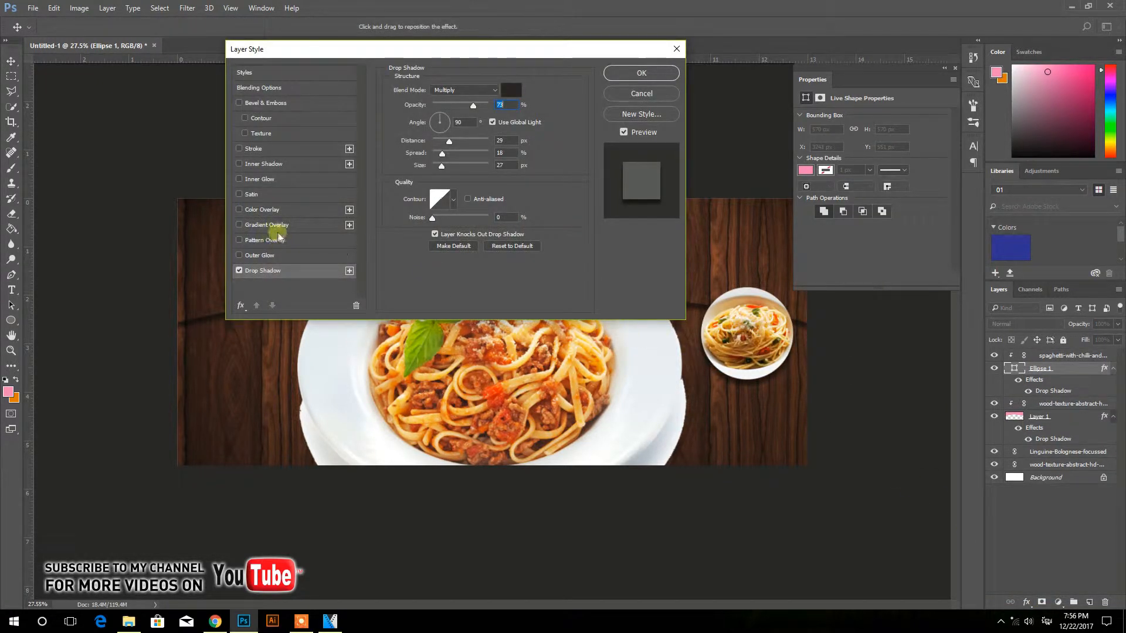
Add an outside stroke to the Ellipse 1 layer, 35 px wide, in orange-red f32e00 sampled from the pasta
click(253, 149)
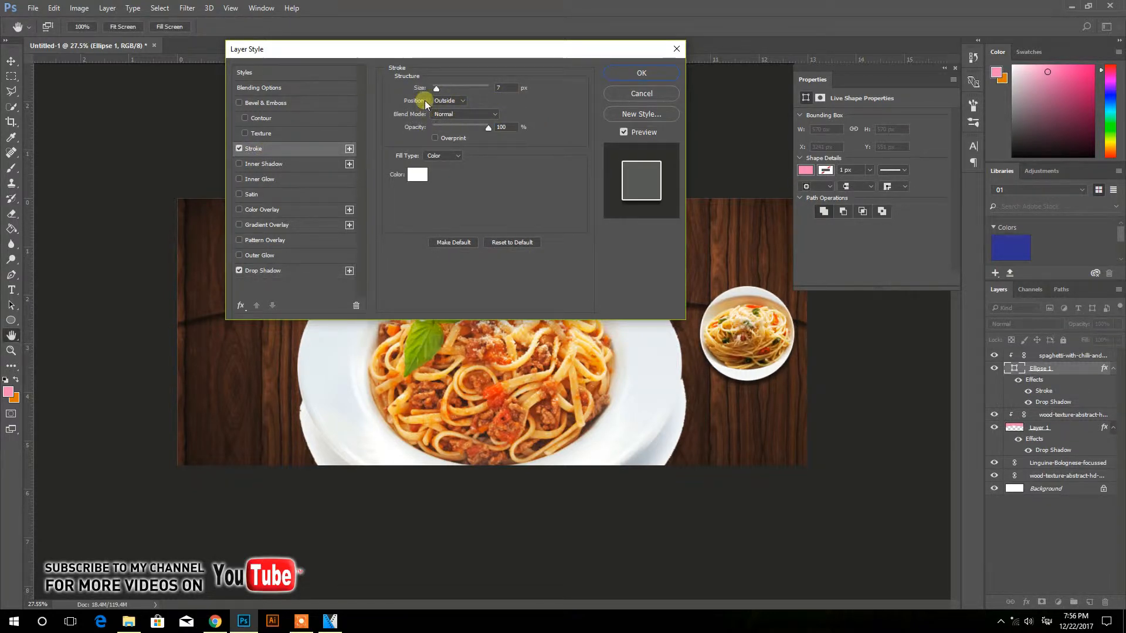
drag(436, 89, 439, 91)
click(418, 174)
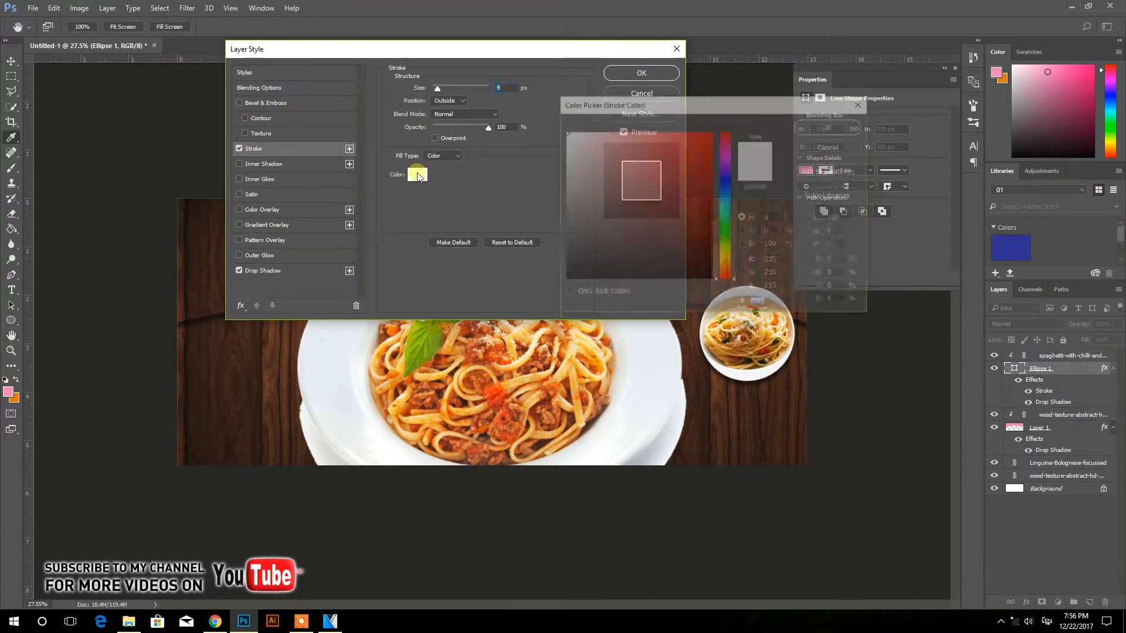
click(496, 398)
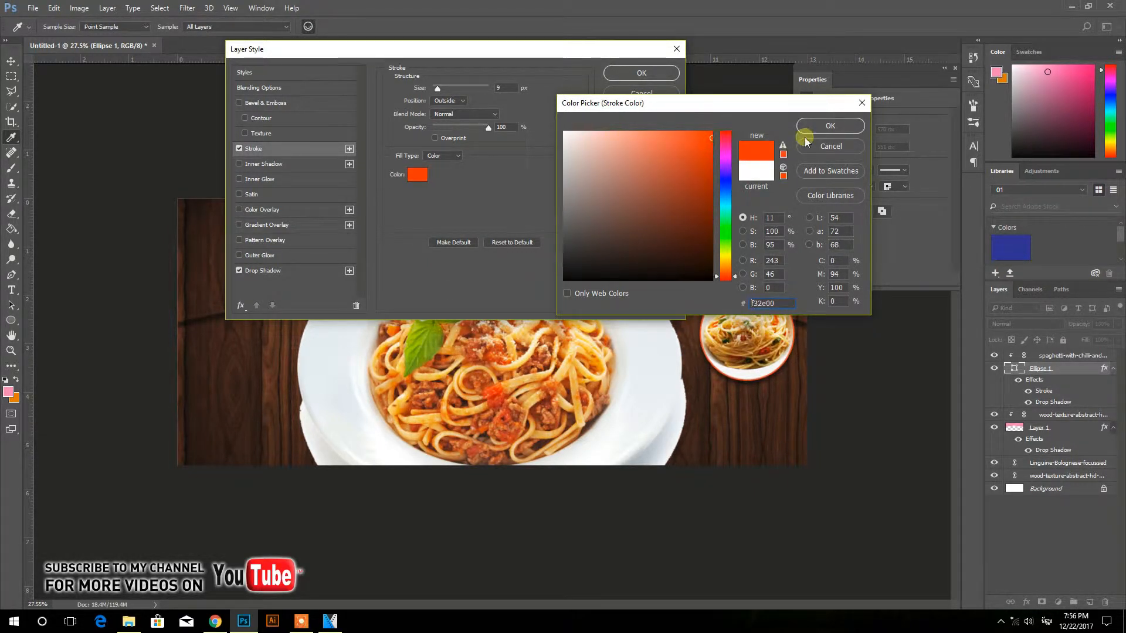
click(820, 127)
drag(437, 91, 446, 94)
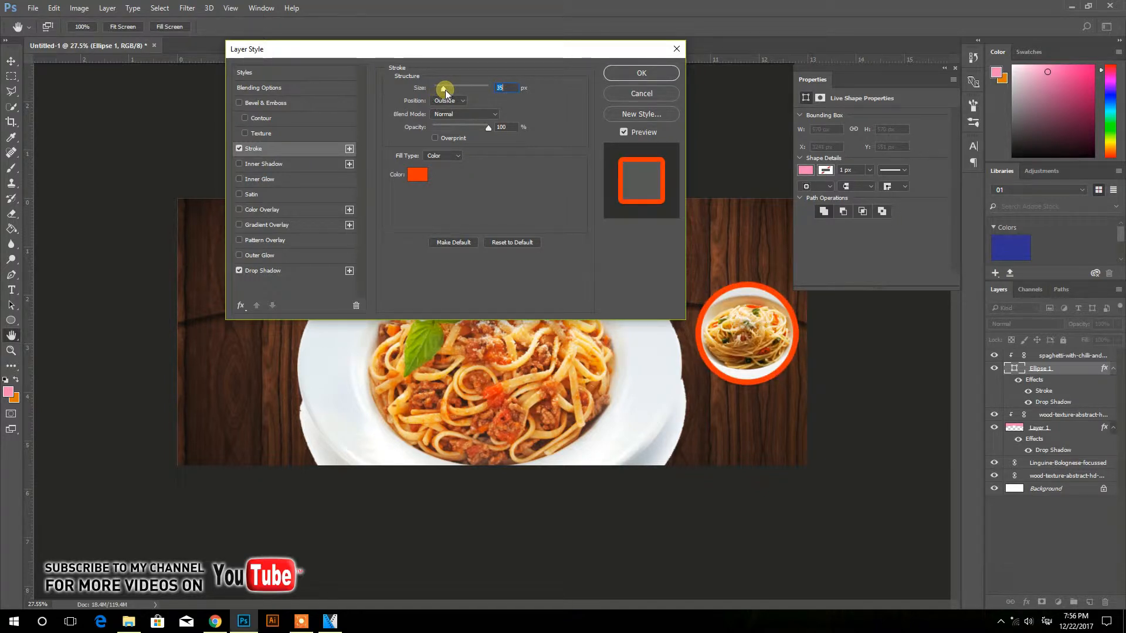
Set the Ellipse 1 drop shadow's size to 62 px and distance to 43 px, and apply the layer style
click(263, 270)
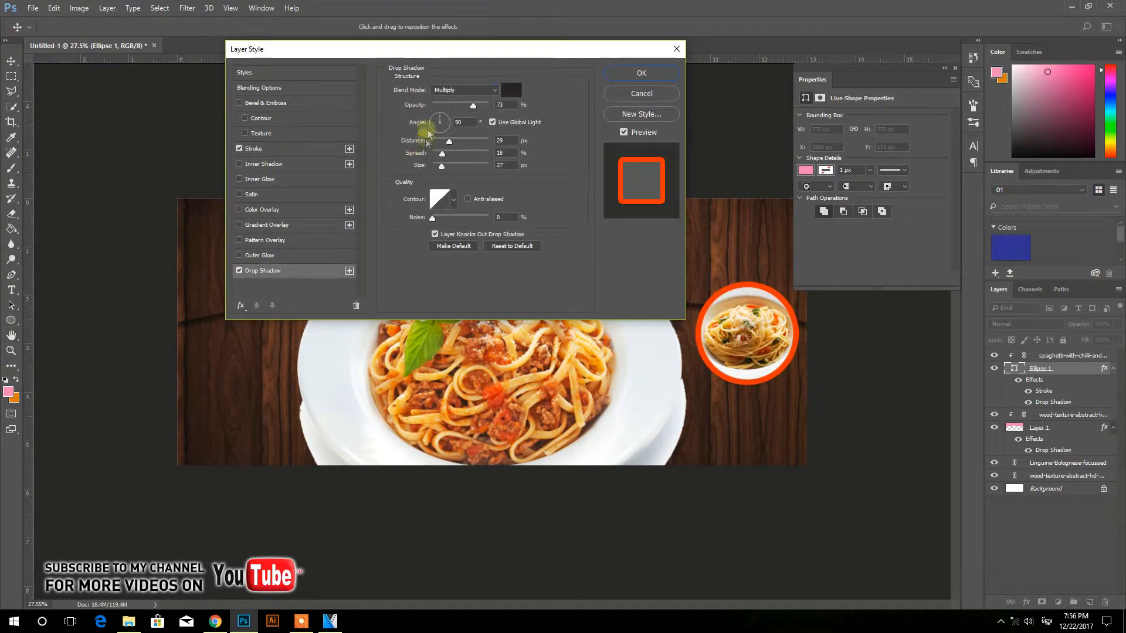
drag(441, 169, 445, 169)
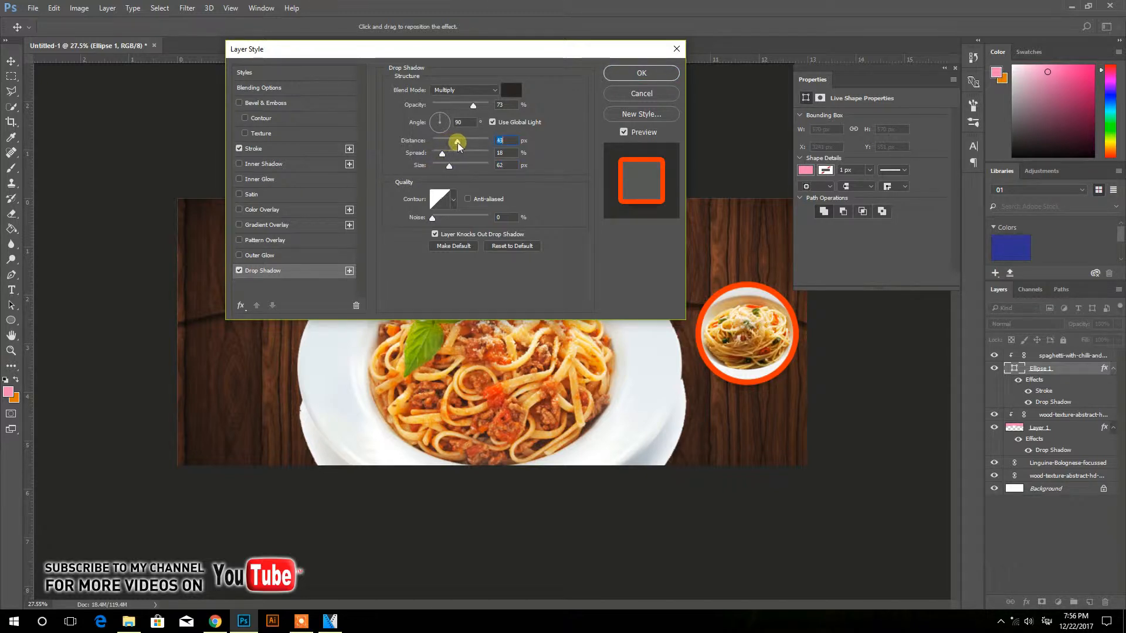
click(628, 83)
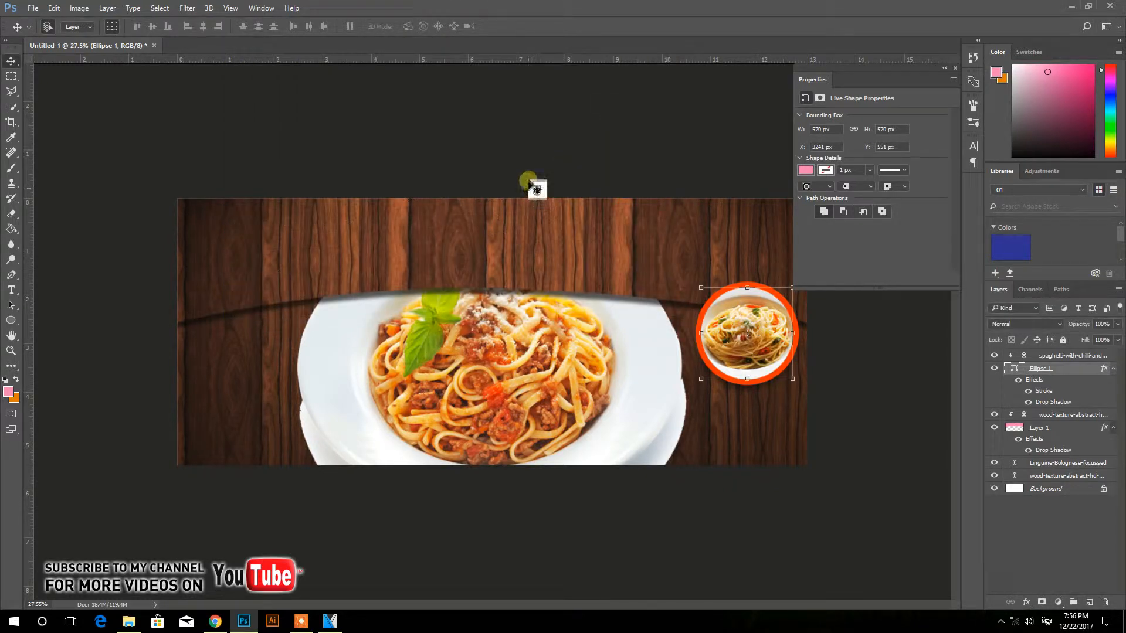
click(532, 176)
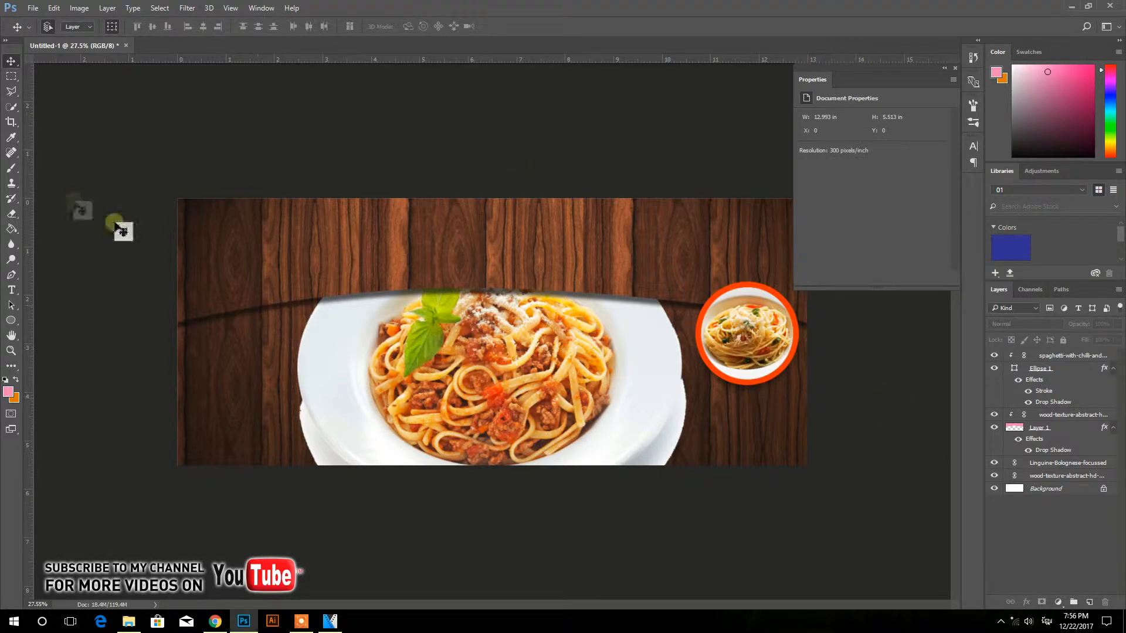
Draw a circle of about 526 × 526 px to the left of the pasta plate, within the banner's wood background
click(13, 322)
drag(217, 302, 301, 419)
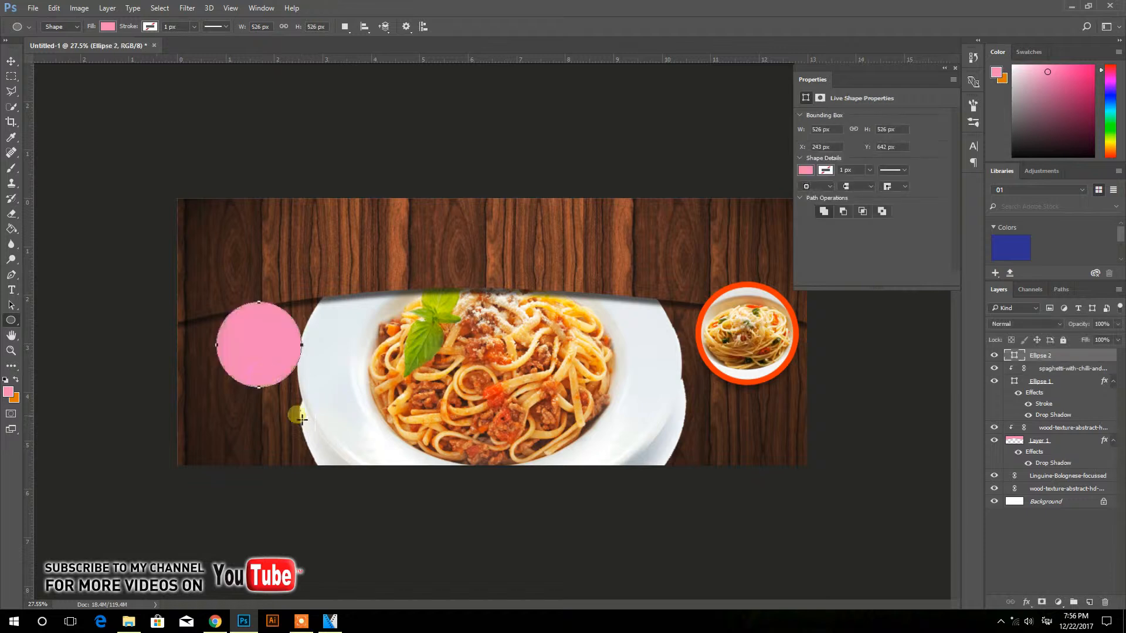
click(15, 61)
drag(234, 322, 217, 329)
Fill the new circle with the orange-red f32e00 of the food photo's outline and move it slightly up
click(13, 320)
click(109, 27)
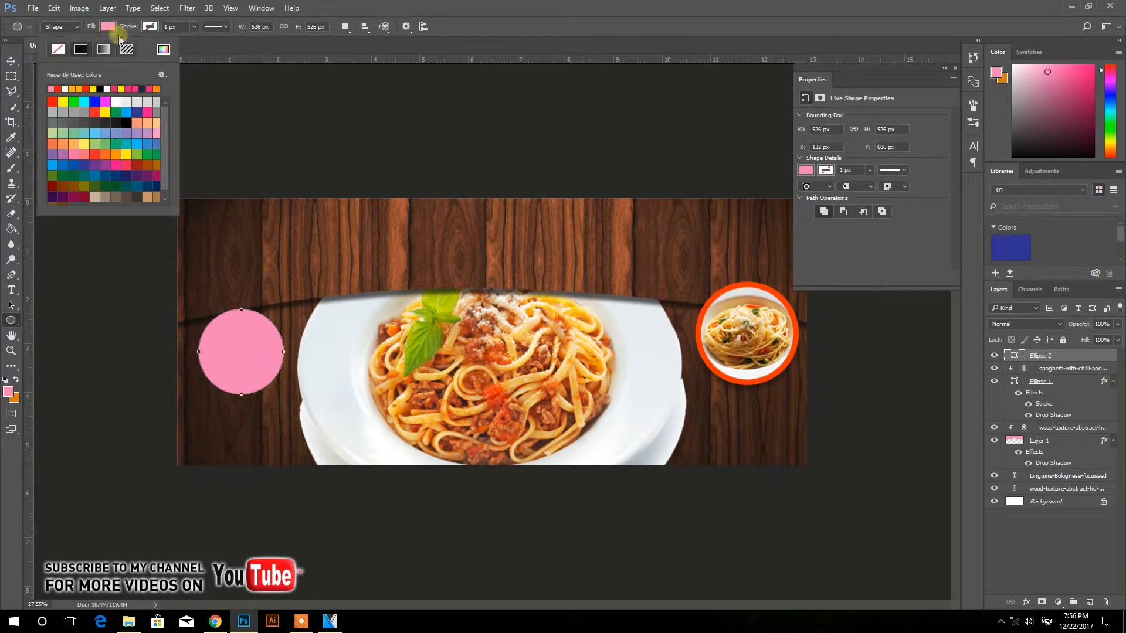
click(165, 52)
click(703, 346)
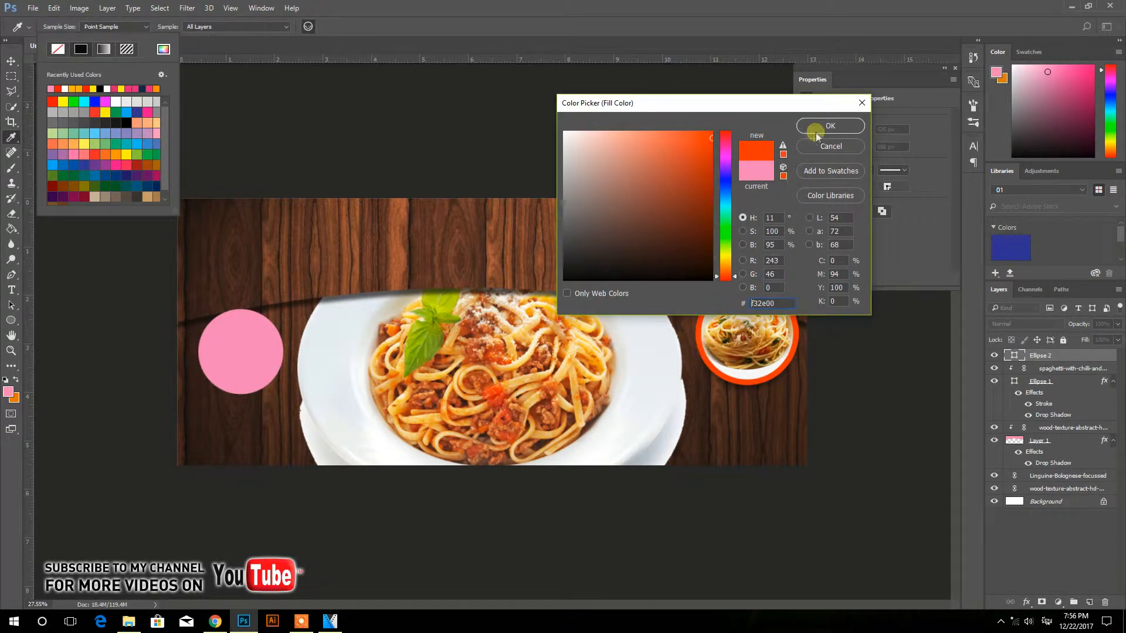
click(817, 134)
click(11, 61)
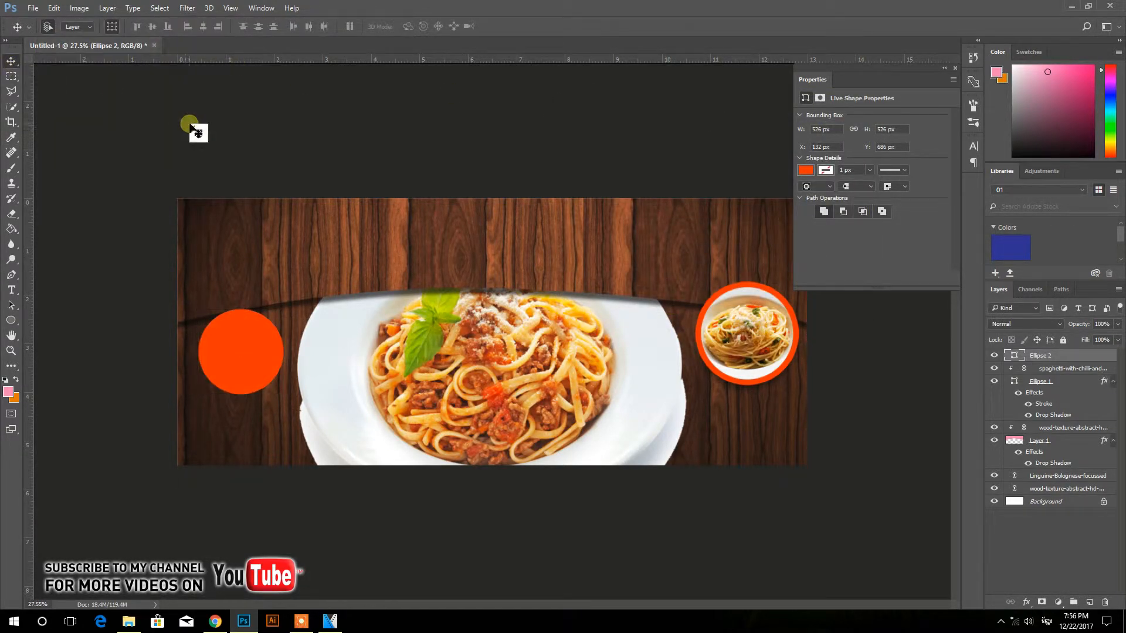
mouse_move(262, 351)
mouse_down()
mouse_move(264, 317)
mouse_move(261, 340)
mouse_up()
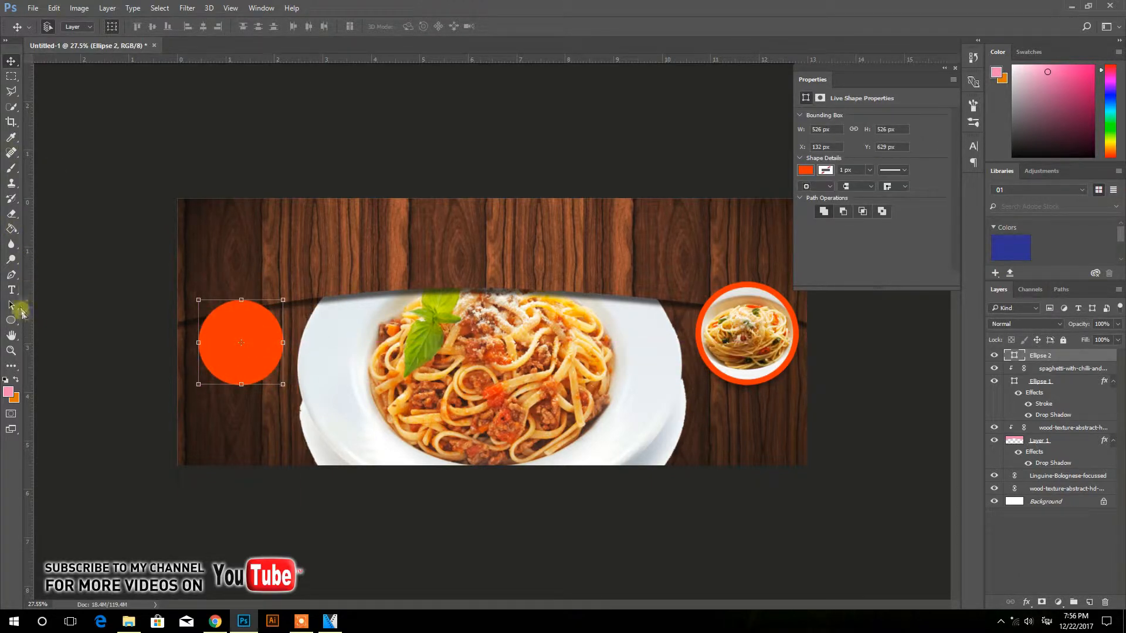
Add the white centred three-line text "Get 15% OFF" inside the orange circle and nudge it down to centre it
click(12, 290)
click(183, 275)
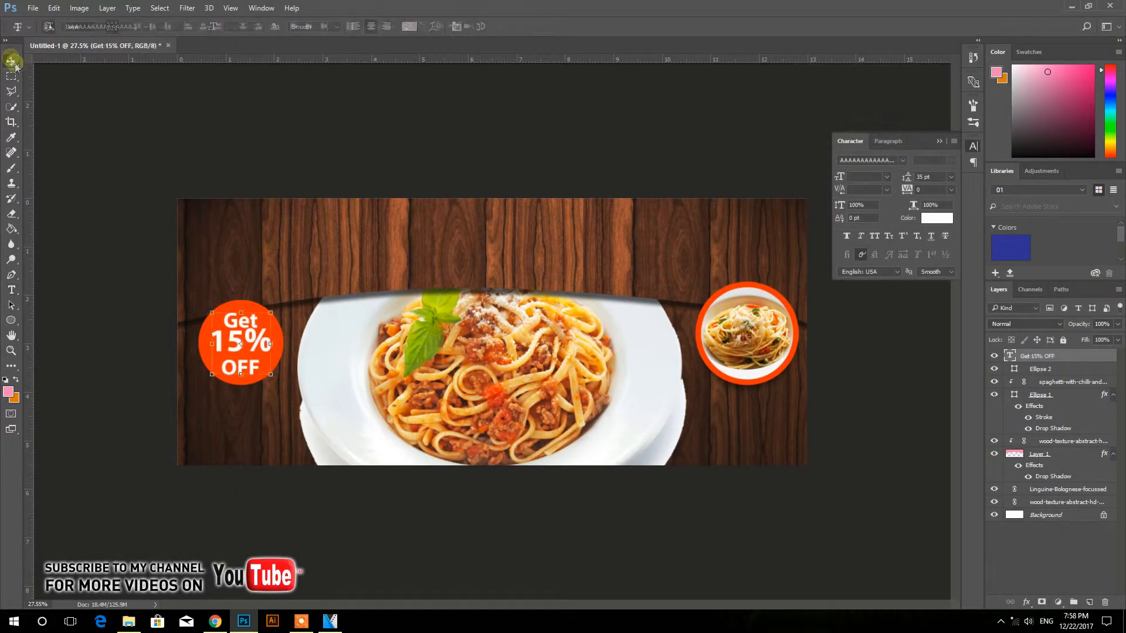
key(v)
key(Down)
key(Down)
key(Down)
key(Down)
key(Down)
key(Down)
key(Down)
key(Down)
key(Down)
key(Down)
key(Down)
key(Down)
key(Down)
key(Down)
key(Down)
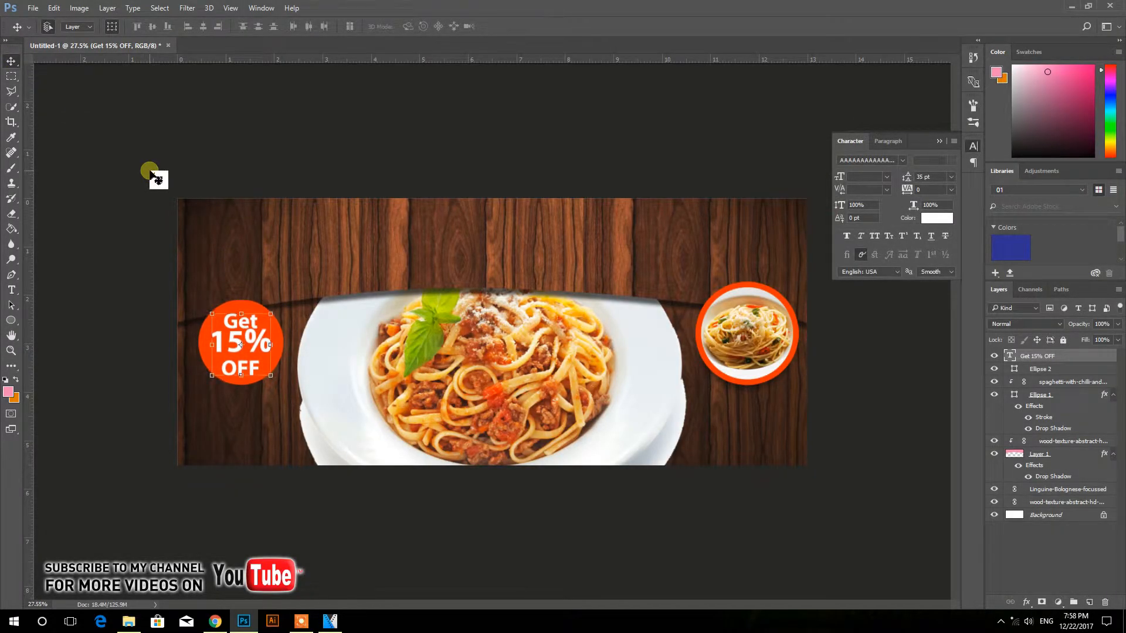
Add the white heading "FRESH. FAST. TASTY" in BigNoodleTitling Regular at 47 pt on the upper wood background
key(t)
click(293, 251)
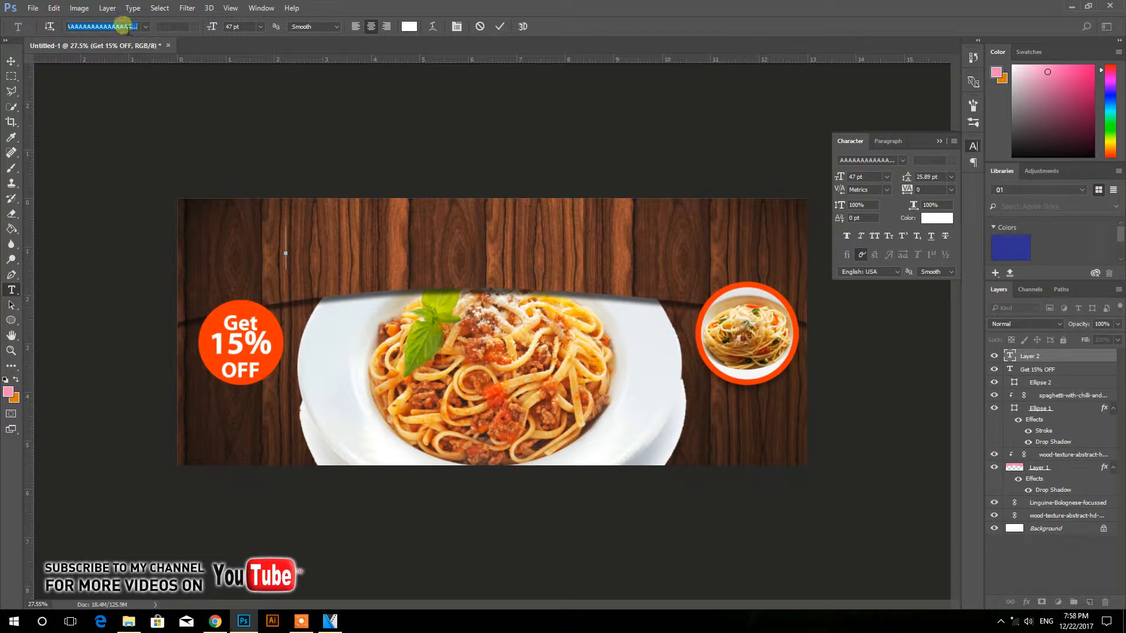
text(big)
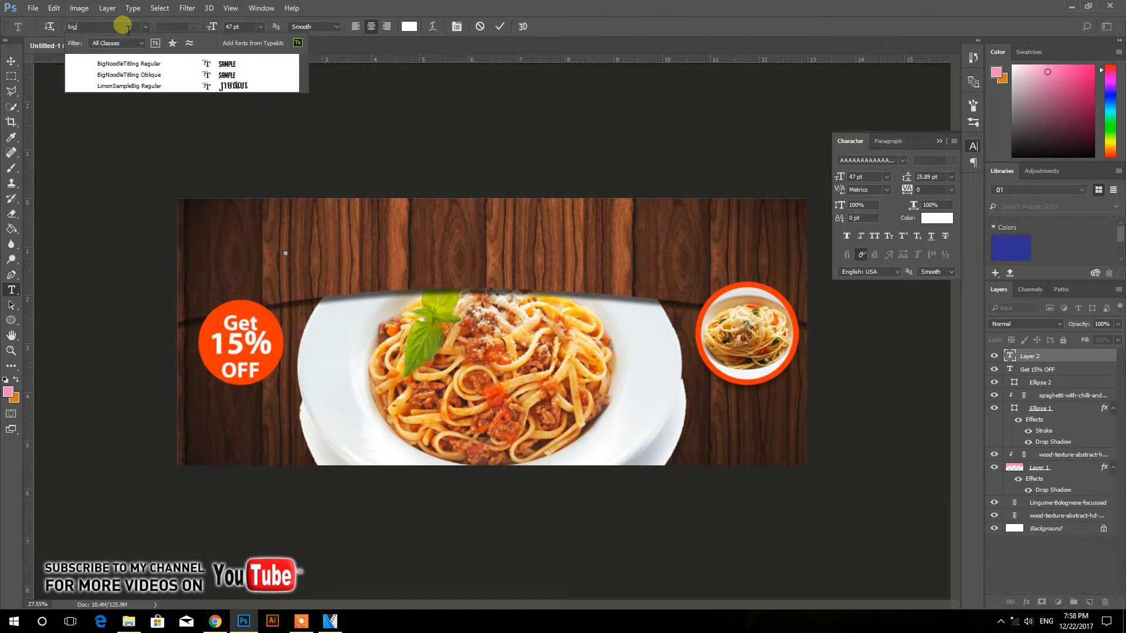
click(150, 66)
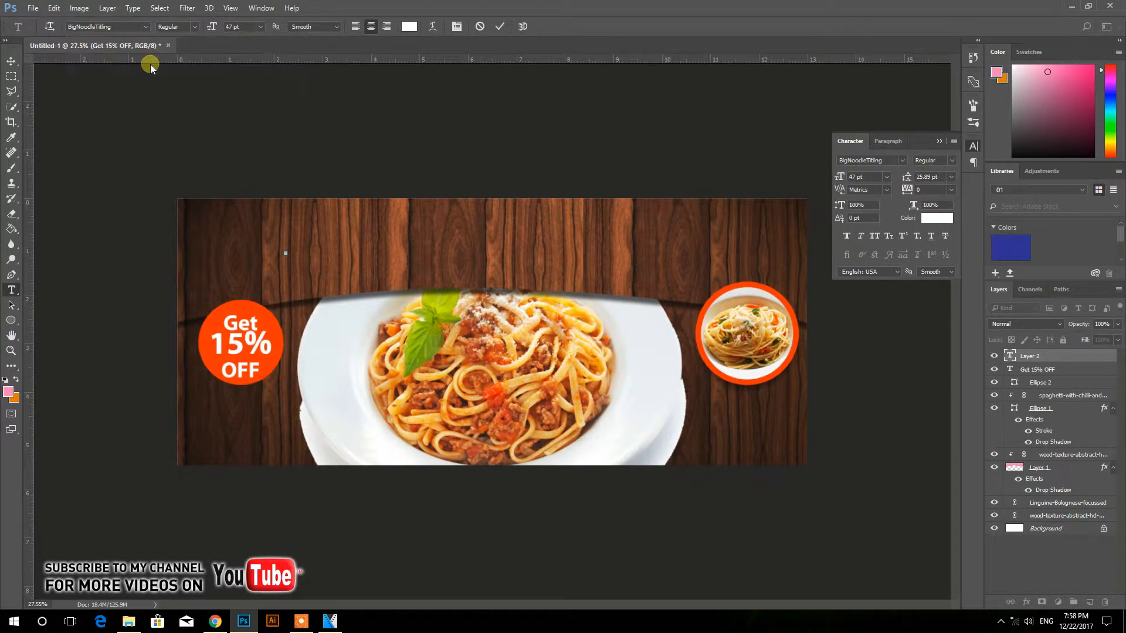
text(FRESH)
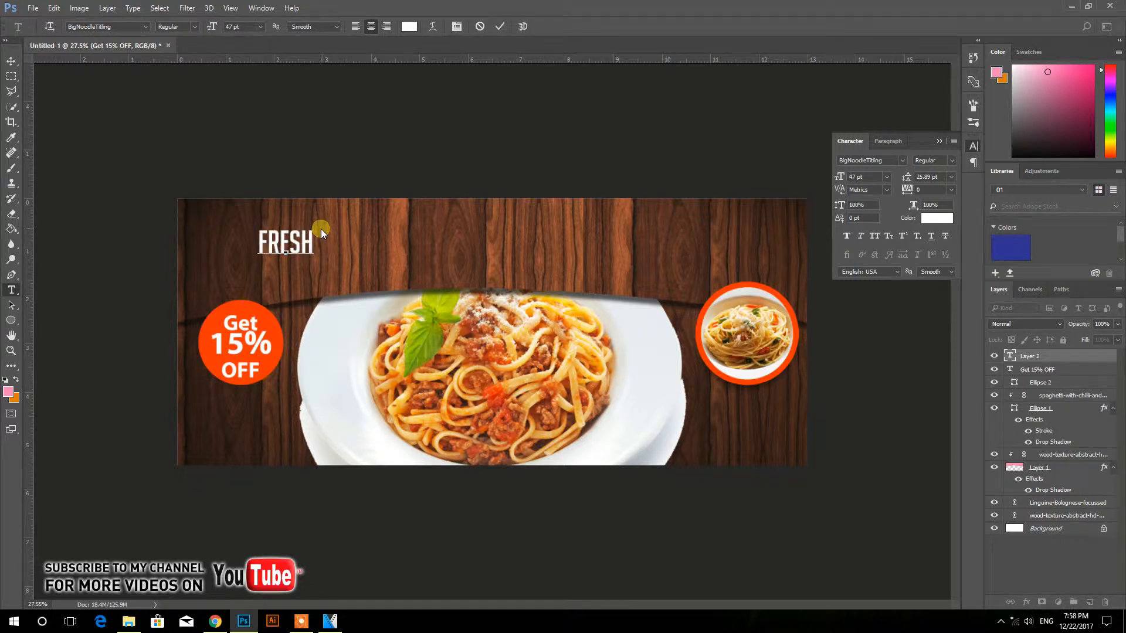
text(. F)
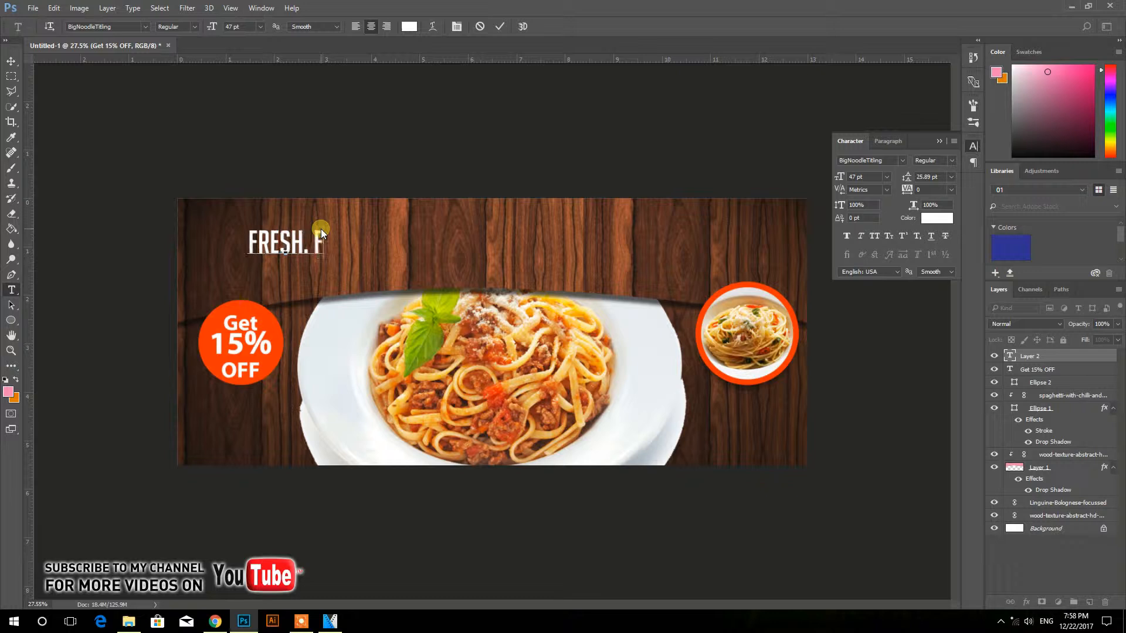
text(AST.)
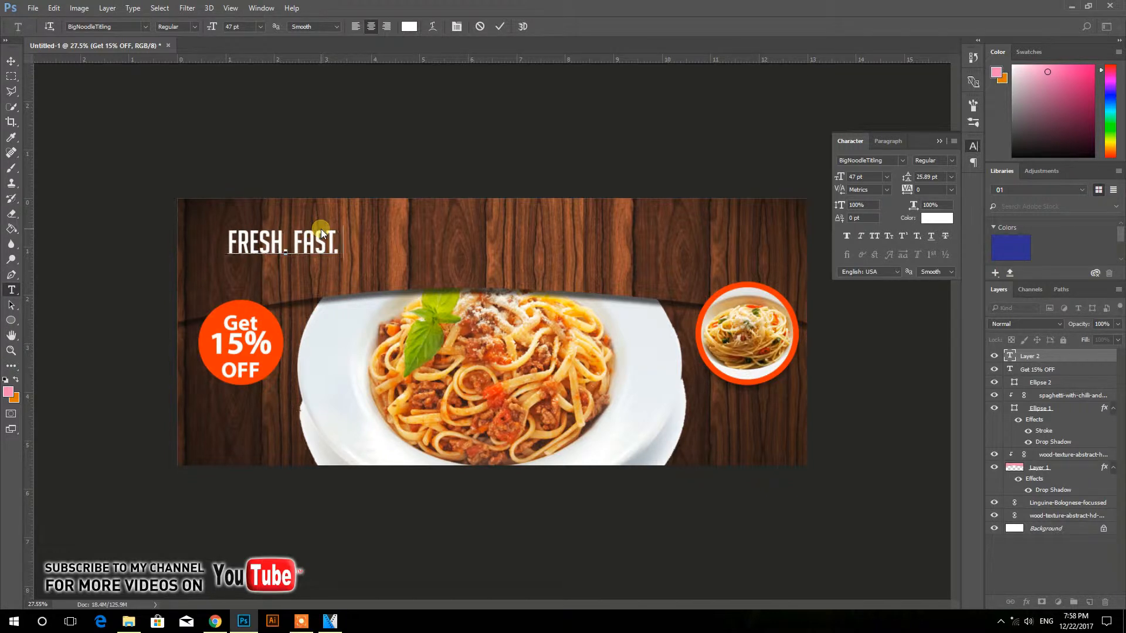
text( TASTY)
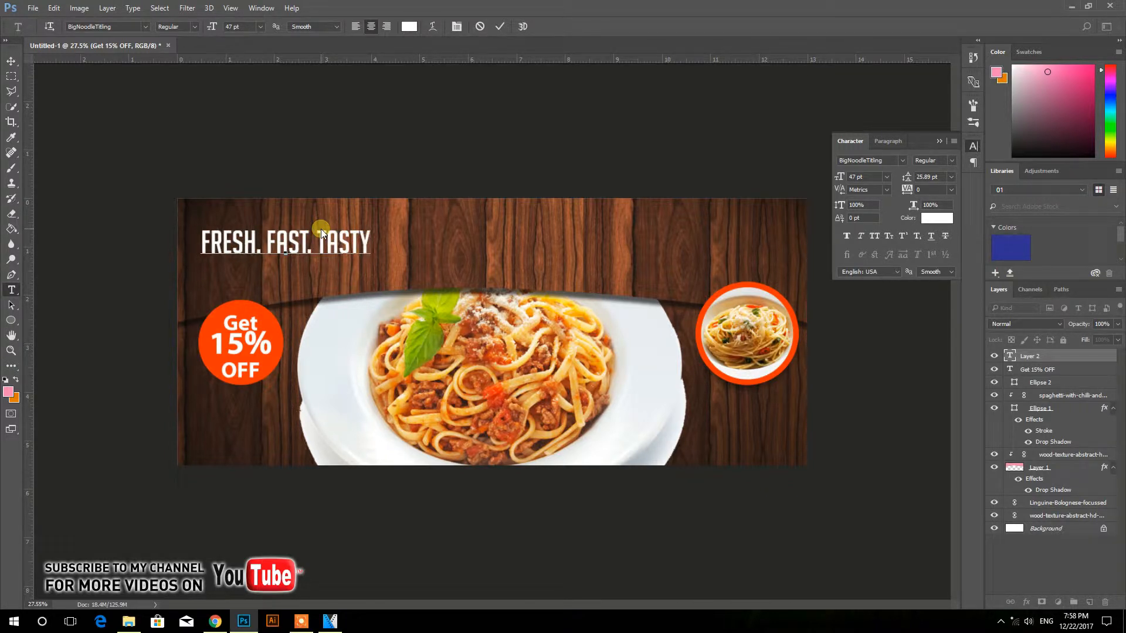
click(496, 28)
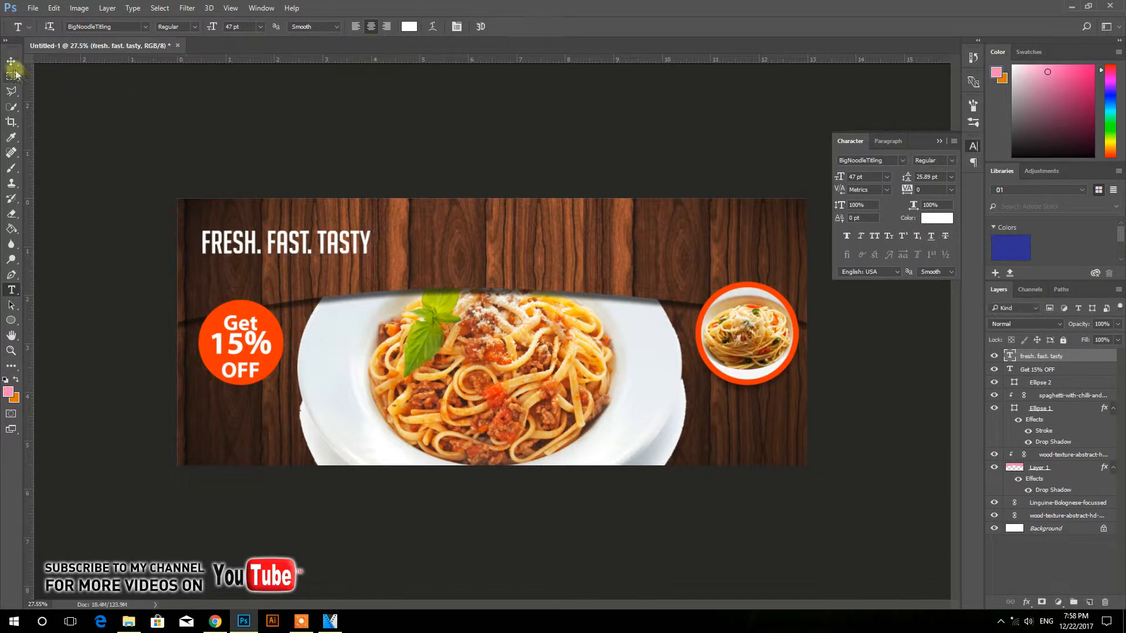
Move the heading above the pasta plate and scale it up to about 156%
click(11, 61)
drag(330, 246, 641, 284)
key(ctrl+t)
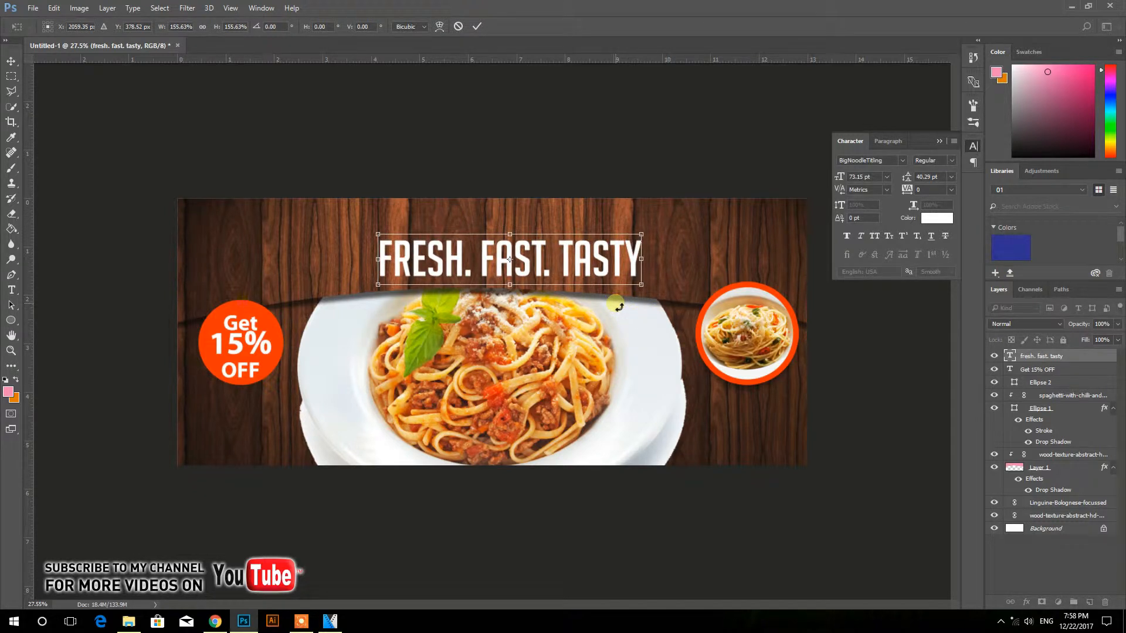
key(Return)
Centre the heading horizontally on the Background layer and shift it up towards the banner's upper edge
drag(541, 255, 515, 238)
ctrl+click(1099, 526)
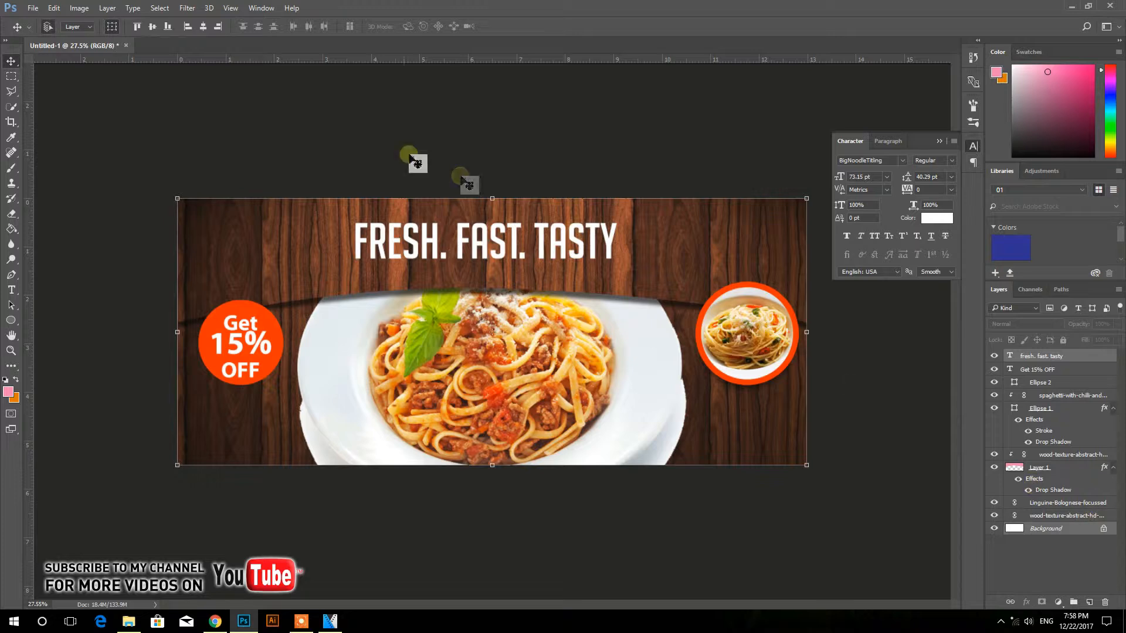
click(202, 26)
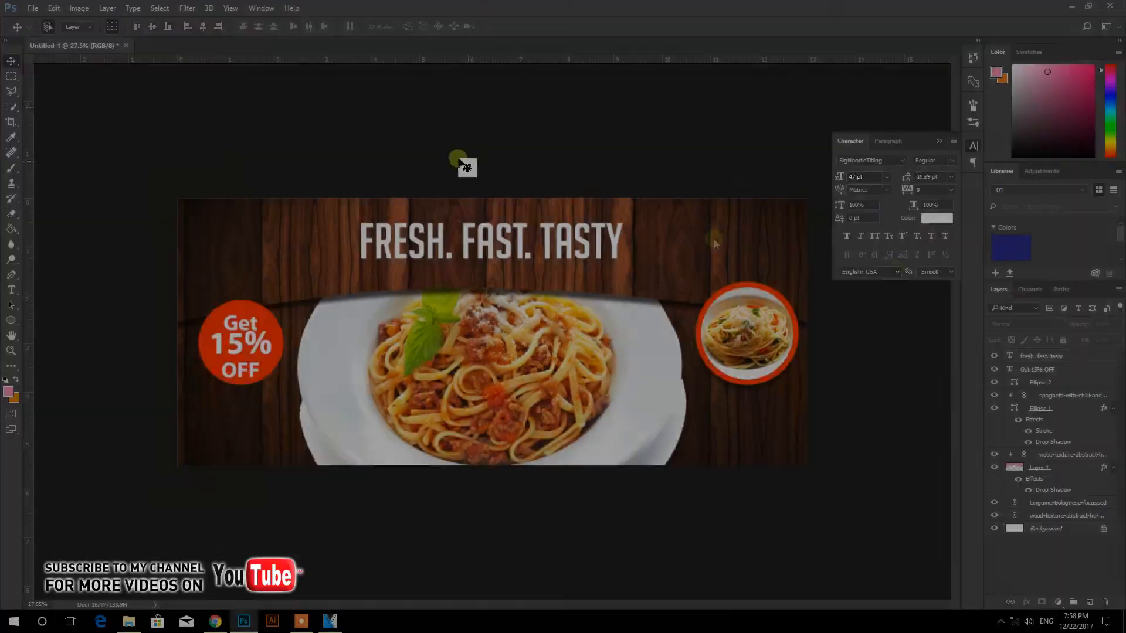
click(939, 140)
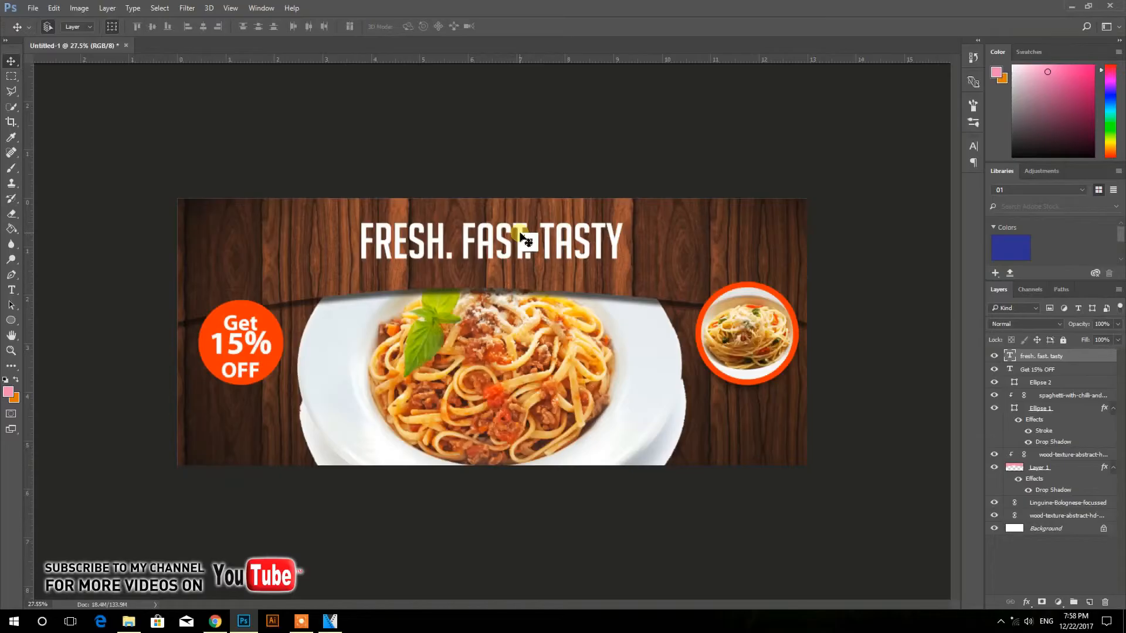
drag(516, 238, 517, 227)
Recolour the word "FAST." in the heading to the orange-red f32e00 sampled from the discount circle
key(t)
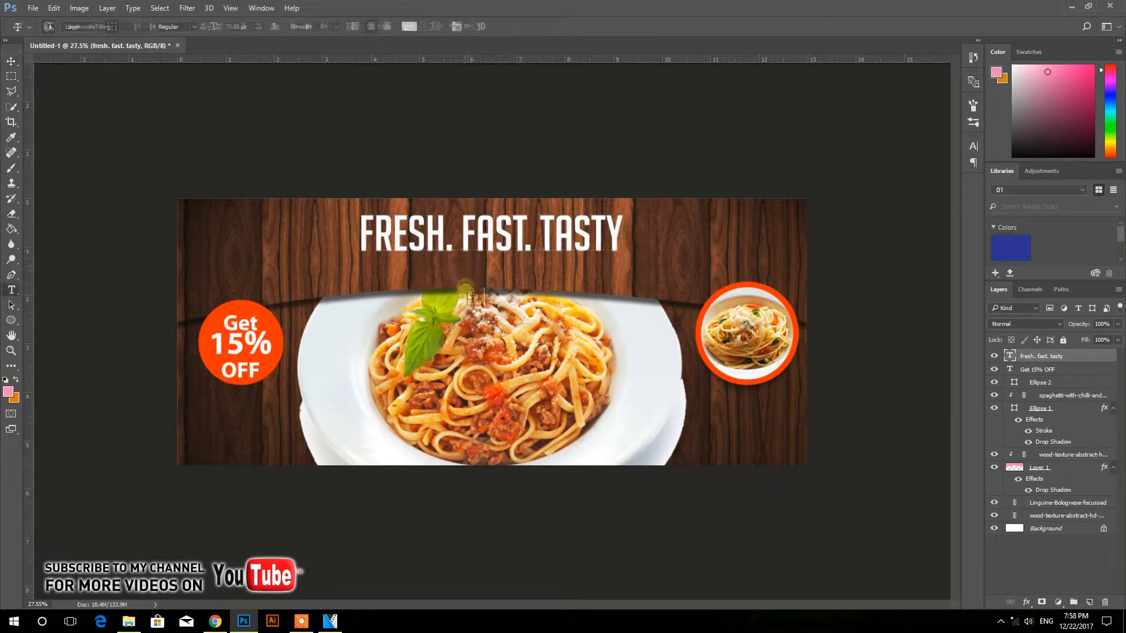
drag(480, 251, 531, 252)
click(411, 27)
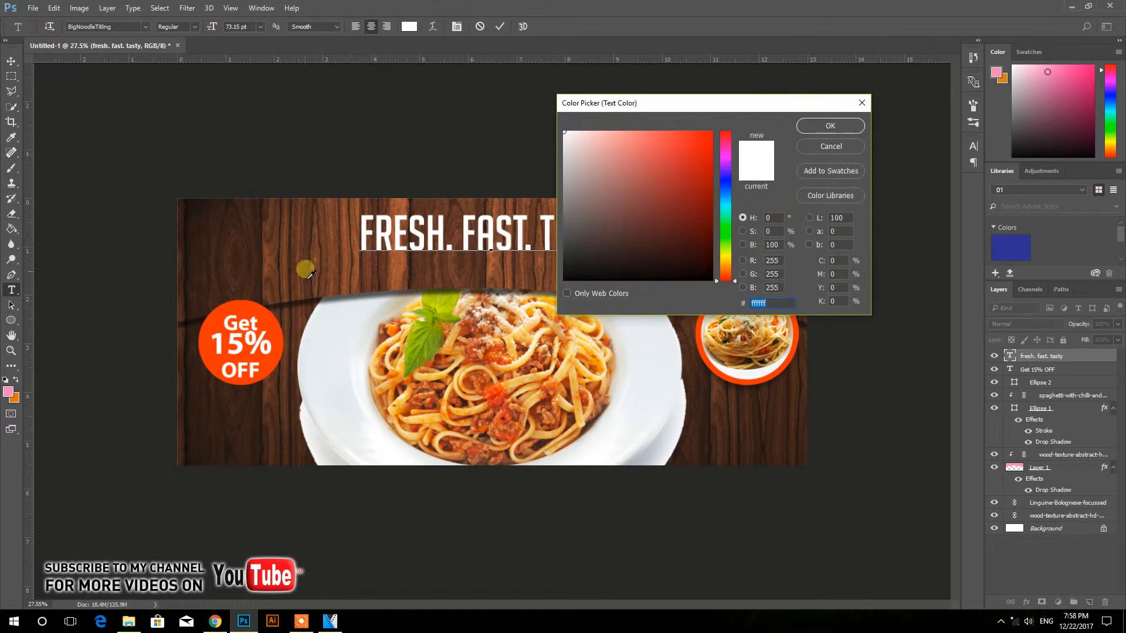
click(263, 316)
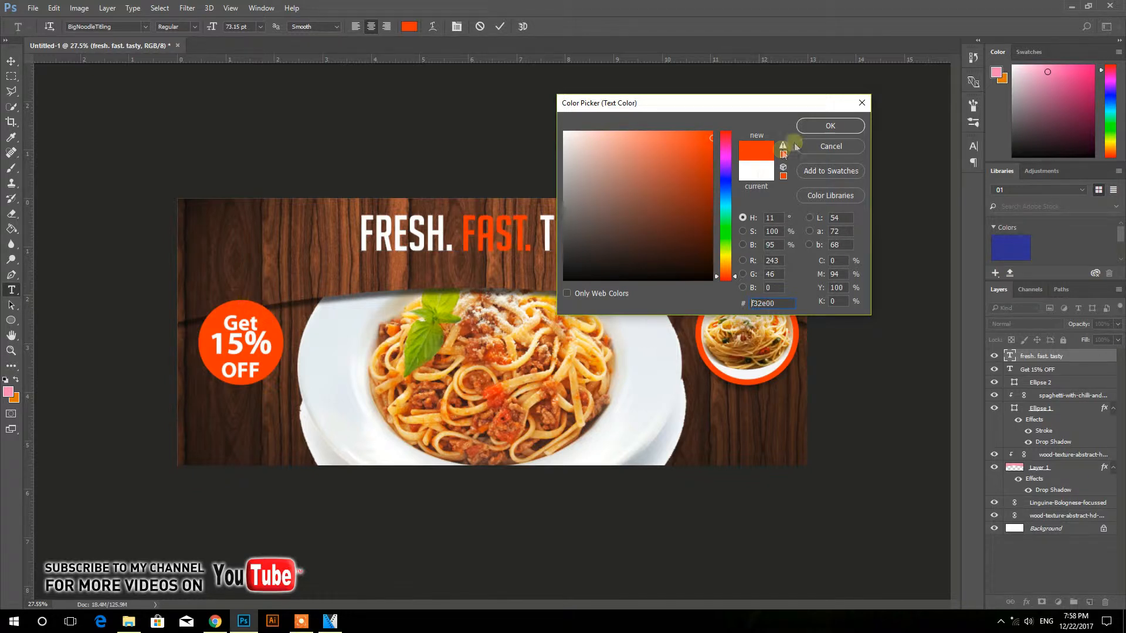
click(811, 125)
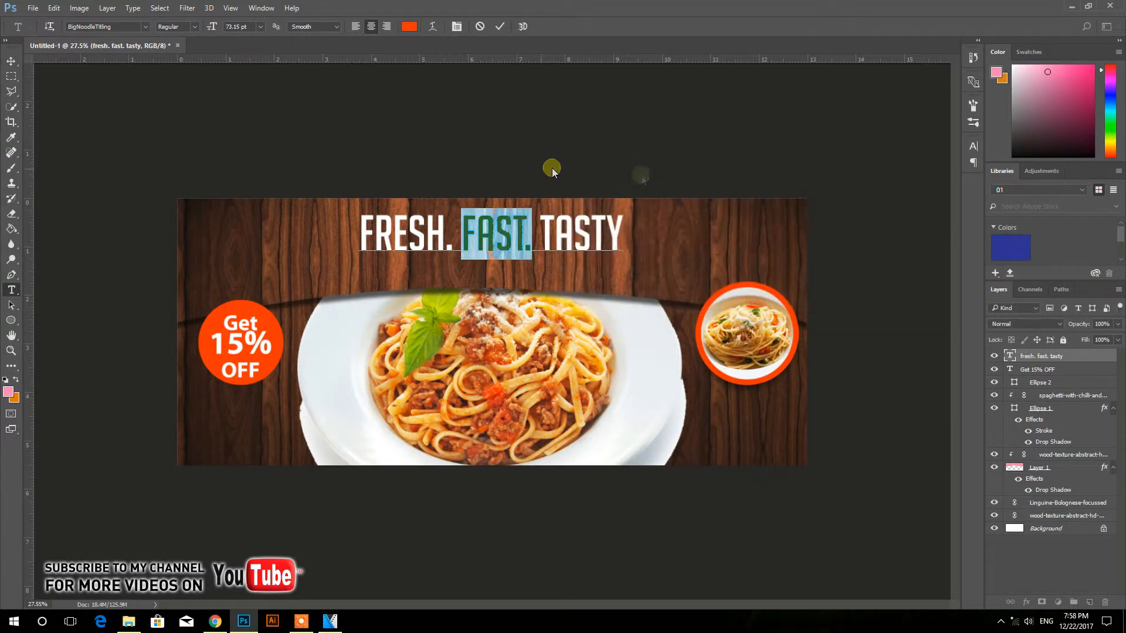
click(11, 61)
Duplicate the "FRESH. FAST. TASTY" heading directly below the original and set the copy's font size to 30 pt
drag(390, 256, 420, 276)
key(t)
click(486, 280)
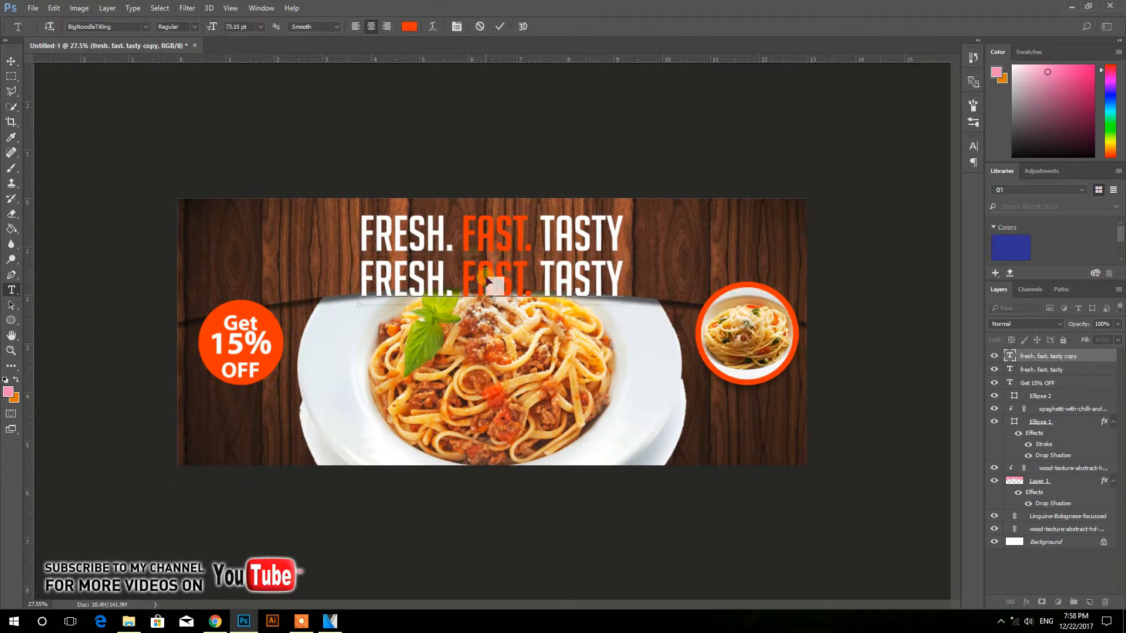
key(ctrl+a)
click(261, 27)
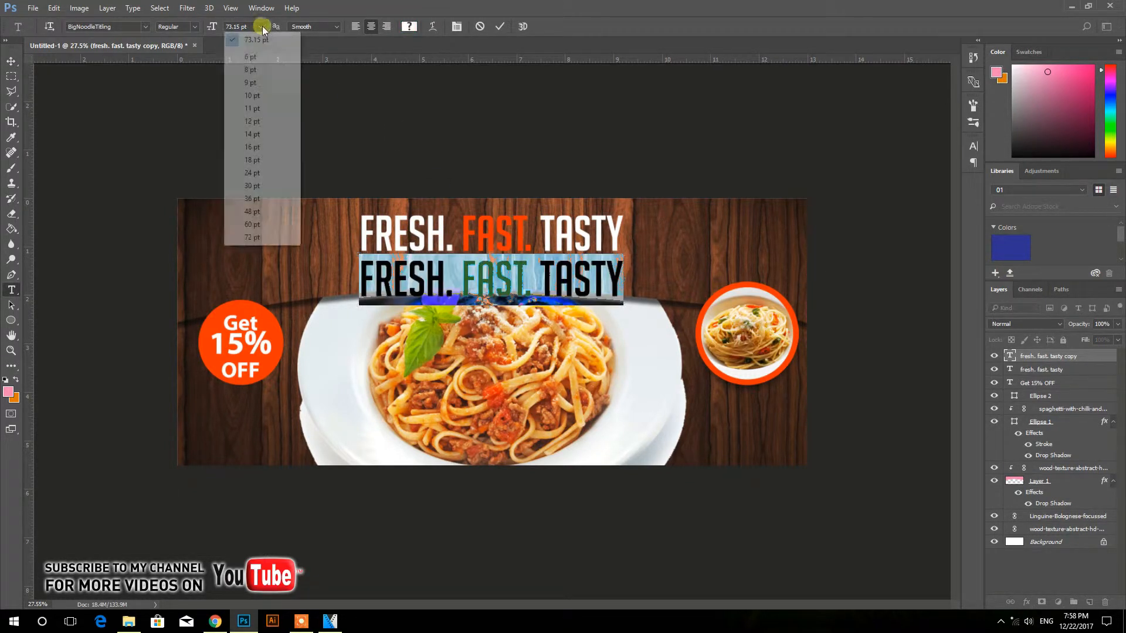
click(258, 183)
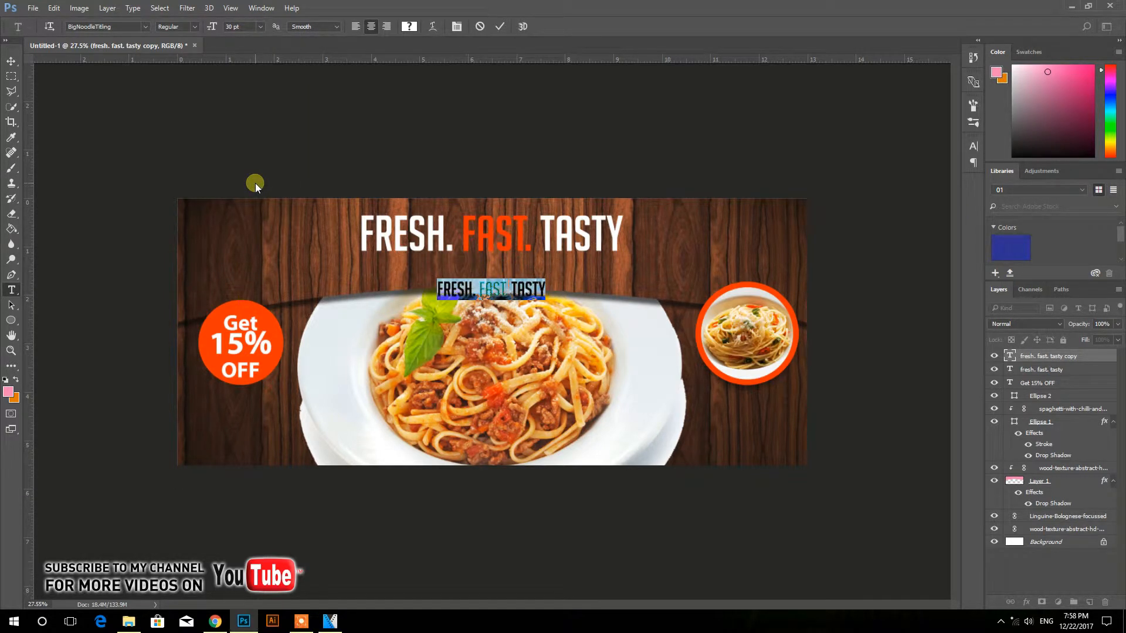
Replace the copied heading's text with the tagline "UNIQUE DELICACIES ARE WAITING FOR YOU"
key(BackSpace)
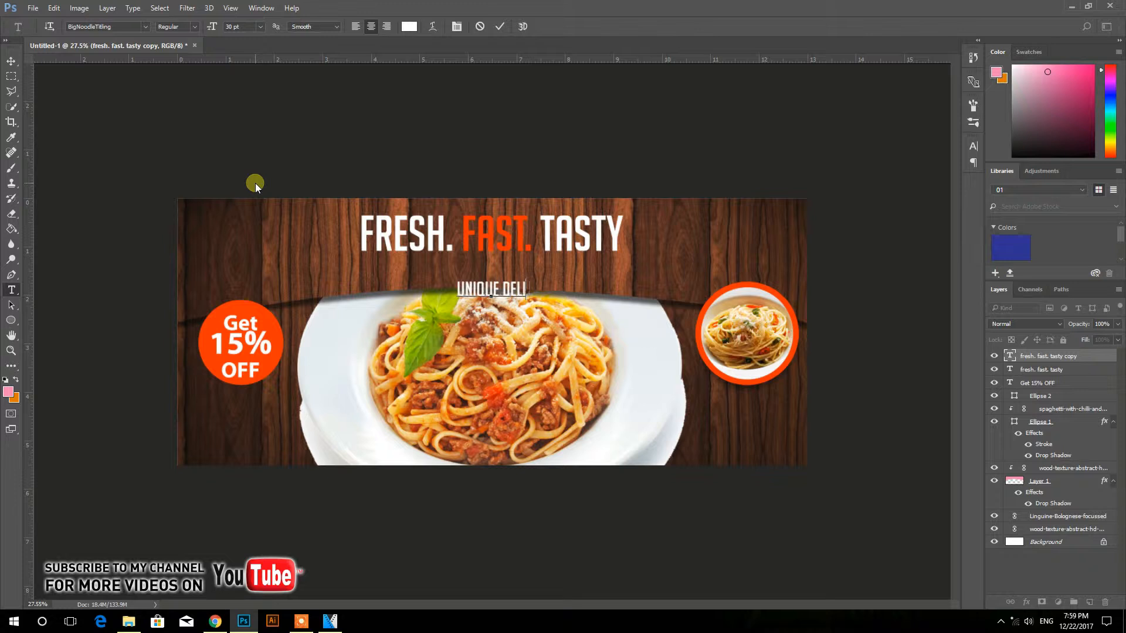
text(UNIQUE DELICACIES )
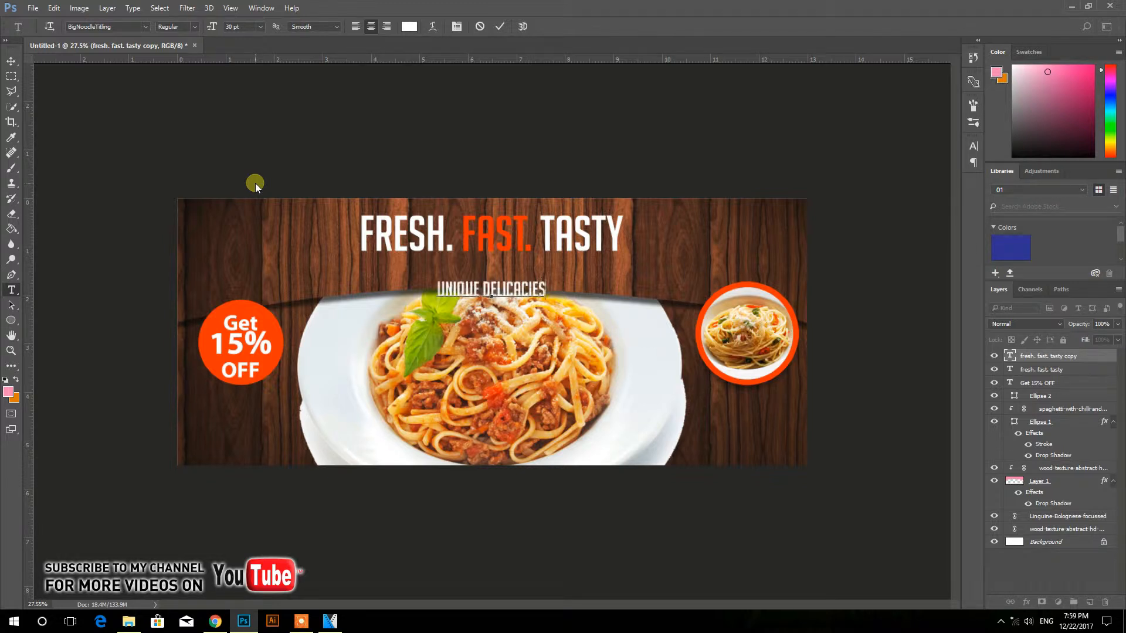
text(AR)
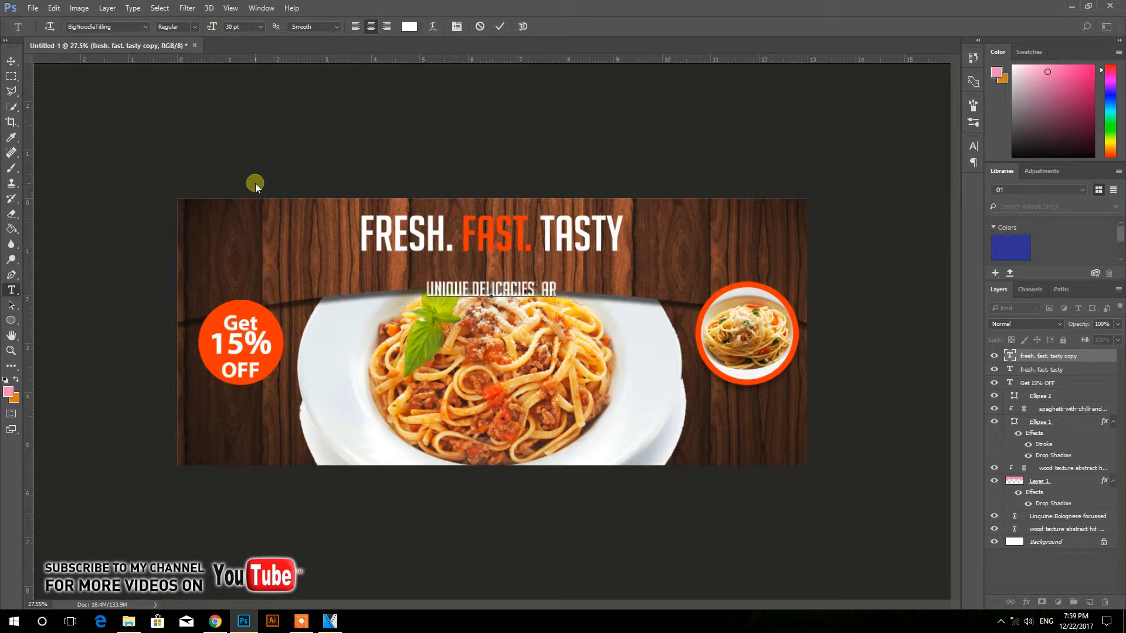
text(E WAT)
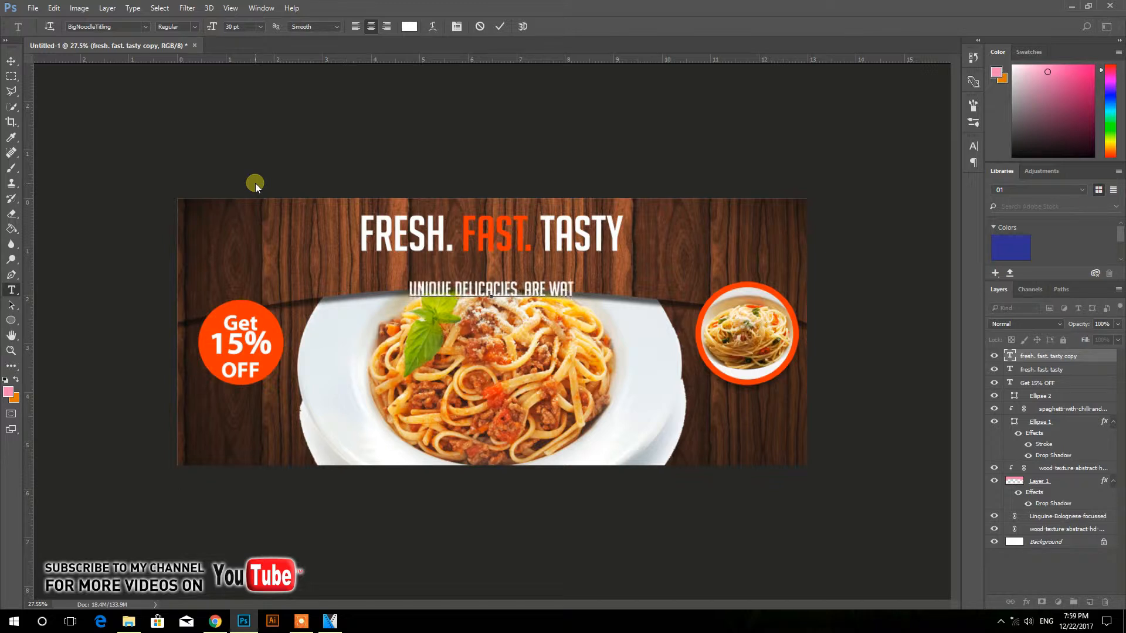
text(TING)
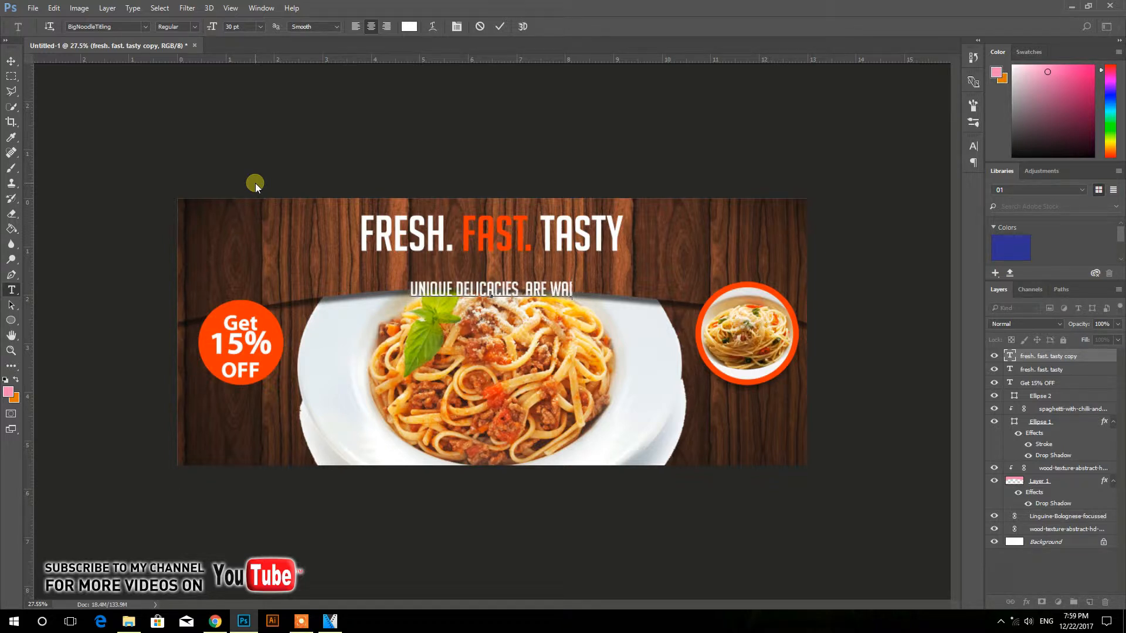
text( FOR YOUR)
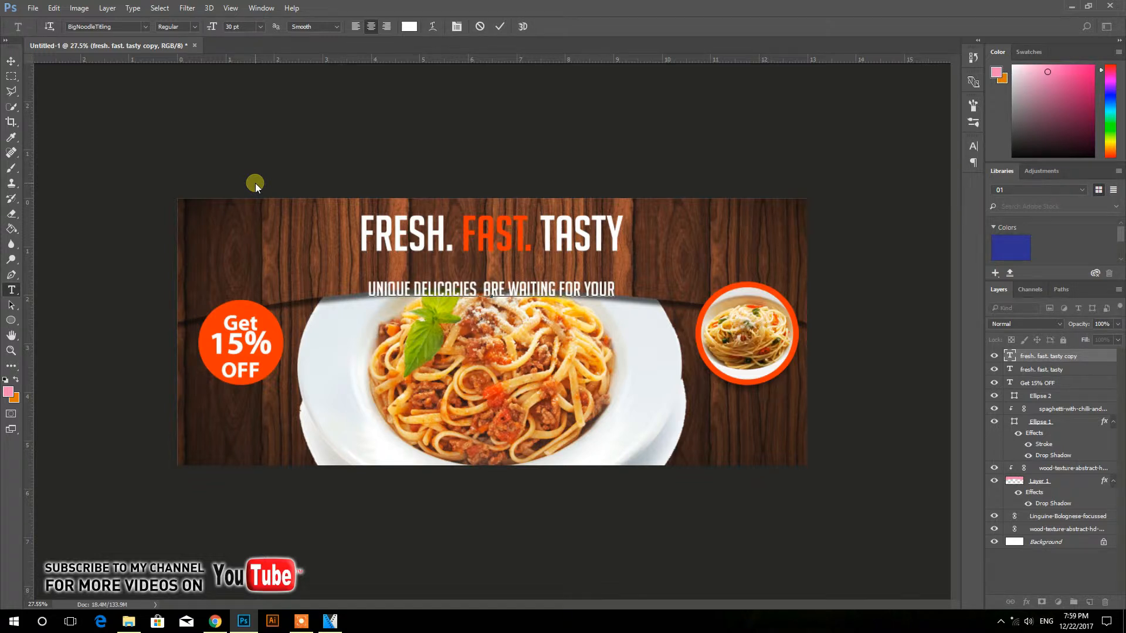
key(BackSpace)
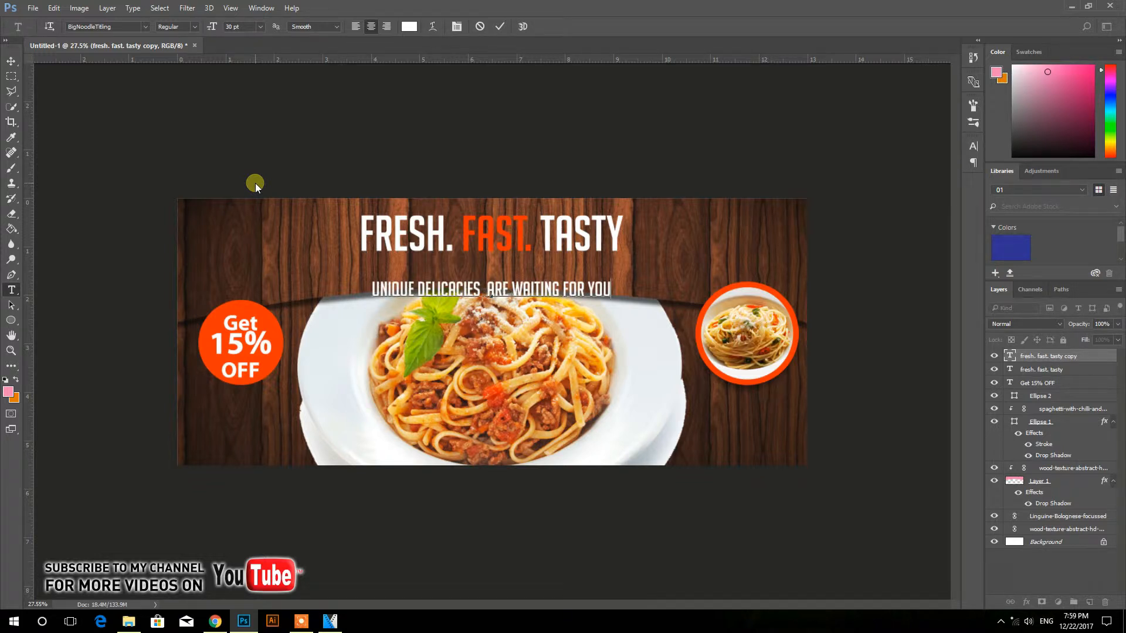
click(499, 27)
Move the tagline up close beneath the heading and set its letter tracking to 25
click(17, 61)
drag(399, 294, 398, 273)
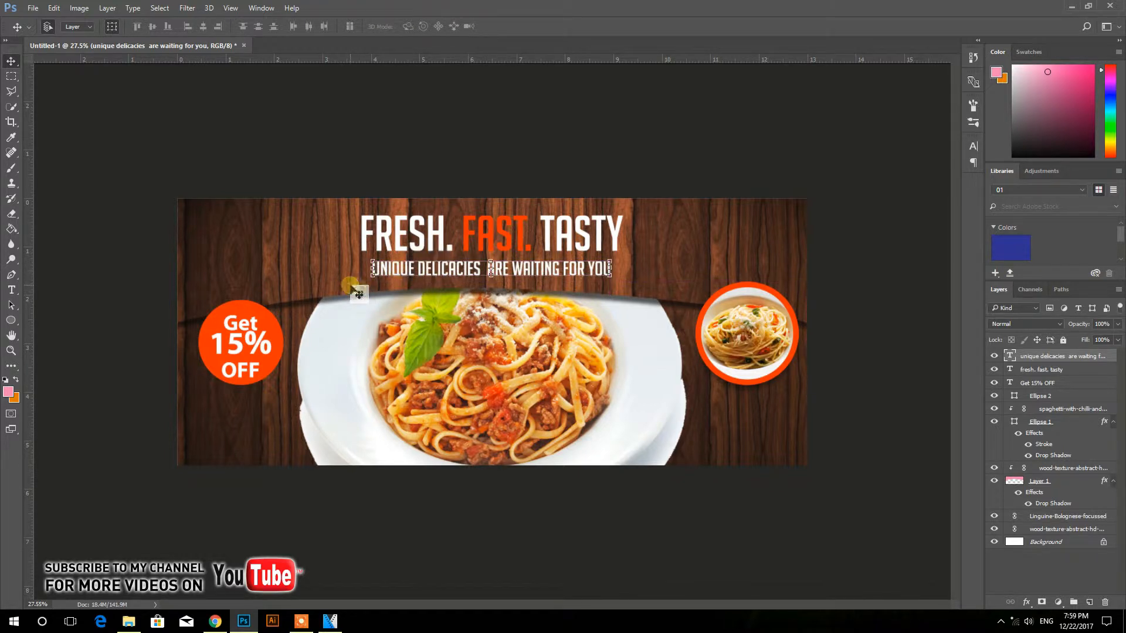
key(t)
click(397, 285)
key(ctrl+a)
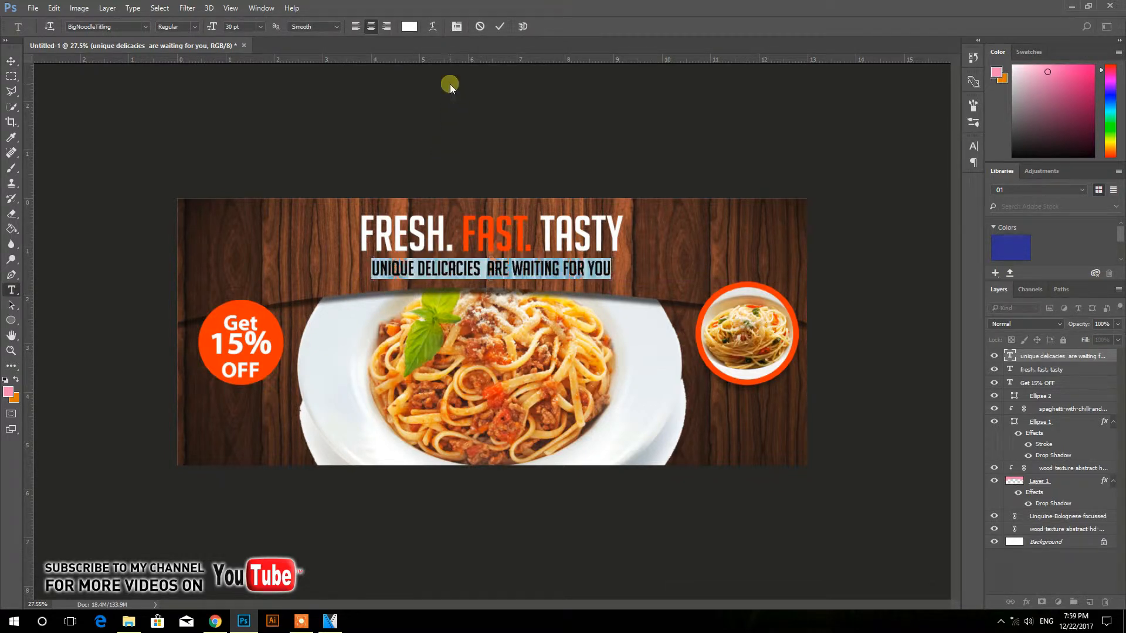
click(456, 26)
click(950, 190)
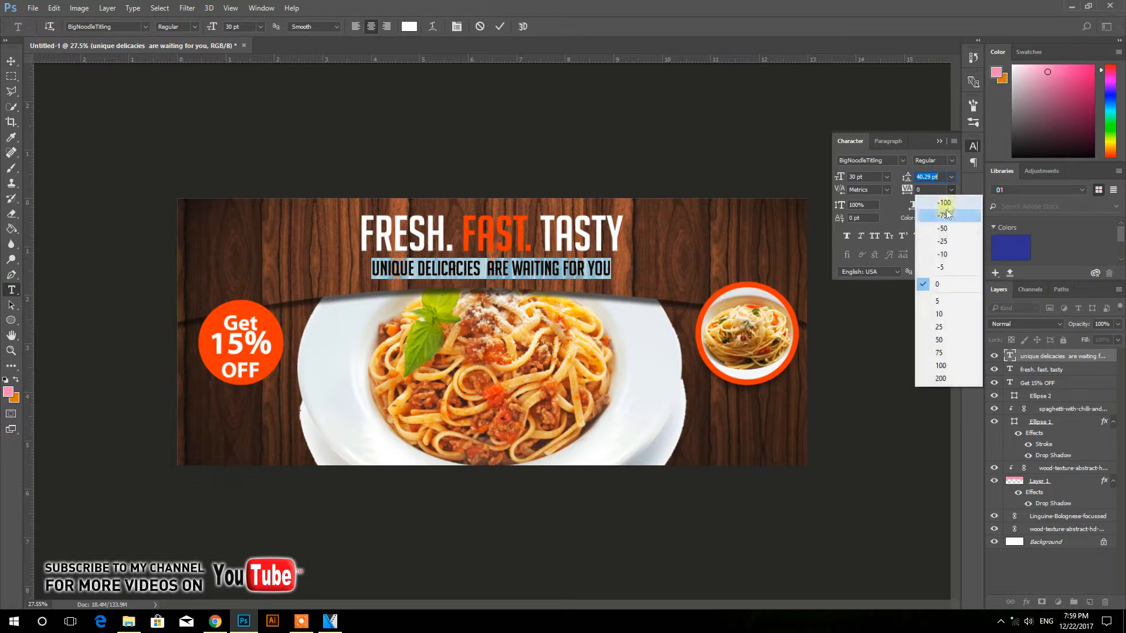
click(940, 326)
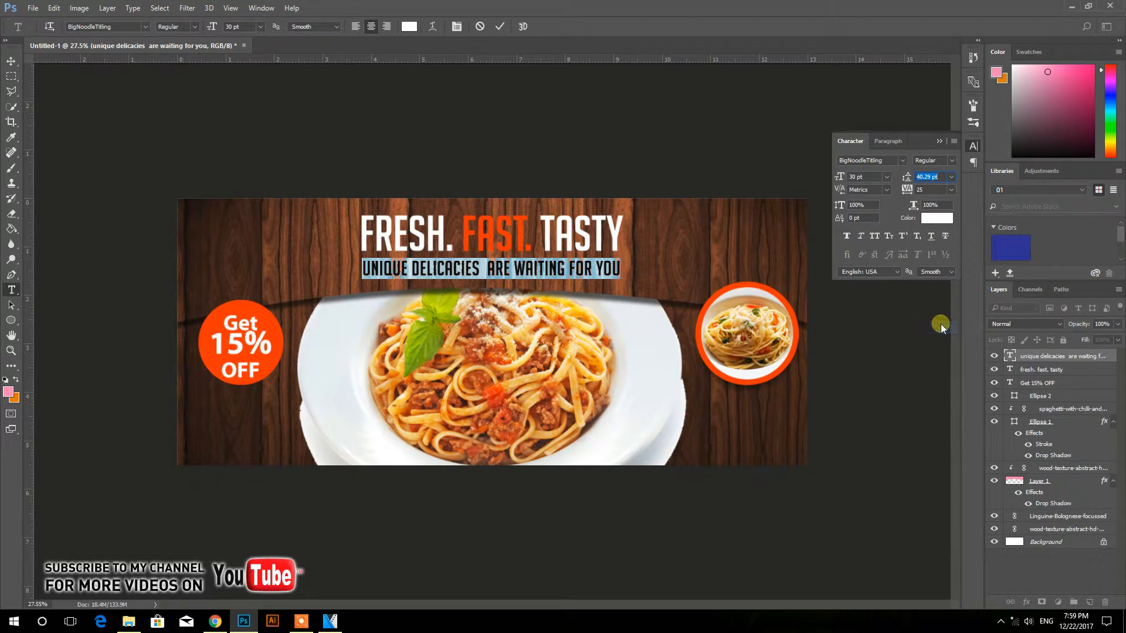
click(11, 61)
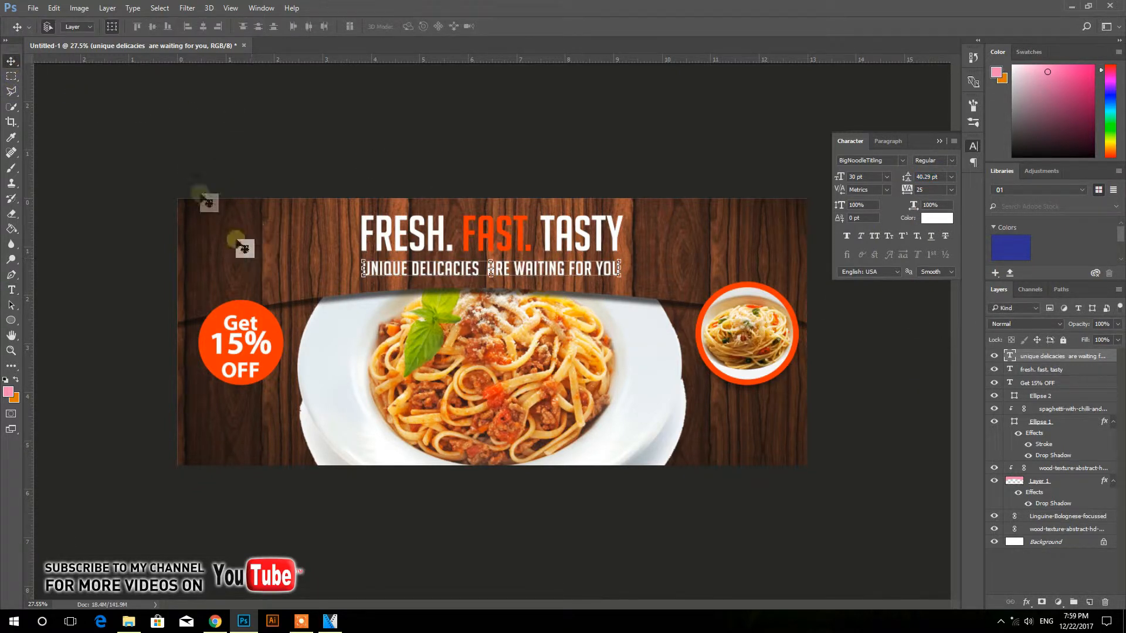
Draw a rectangle about 763 × 136 px over "UNIQUE DELICACIES", filled with the orange-red sampled from the discount circle
click(11, 322)
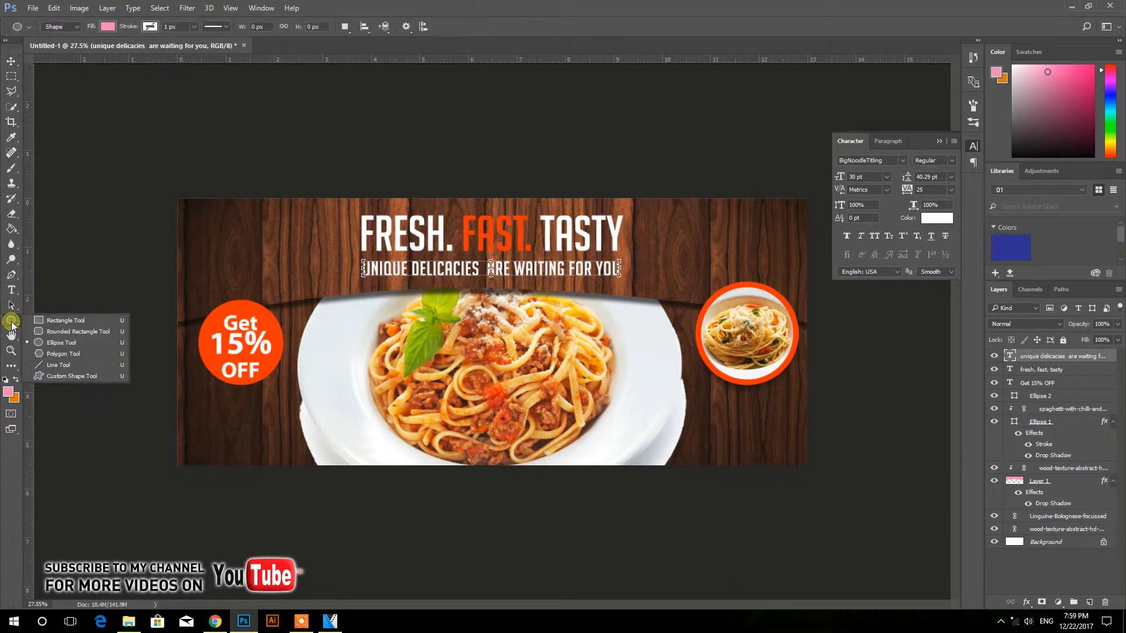
click(53, 321)
click(108, 27)
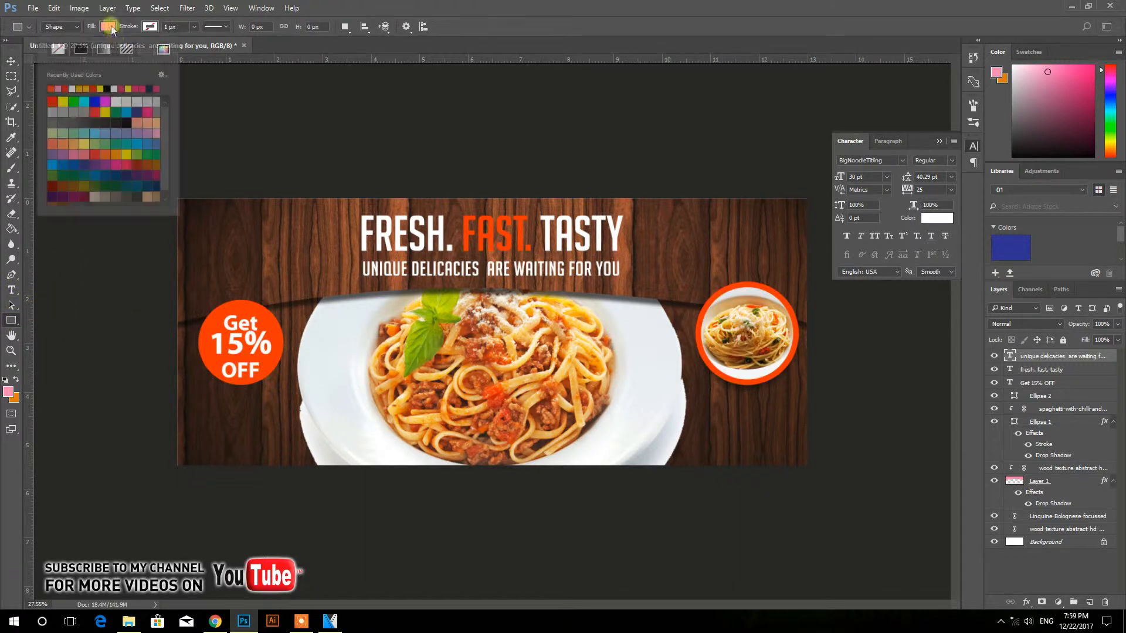
click(163, 50)
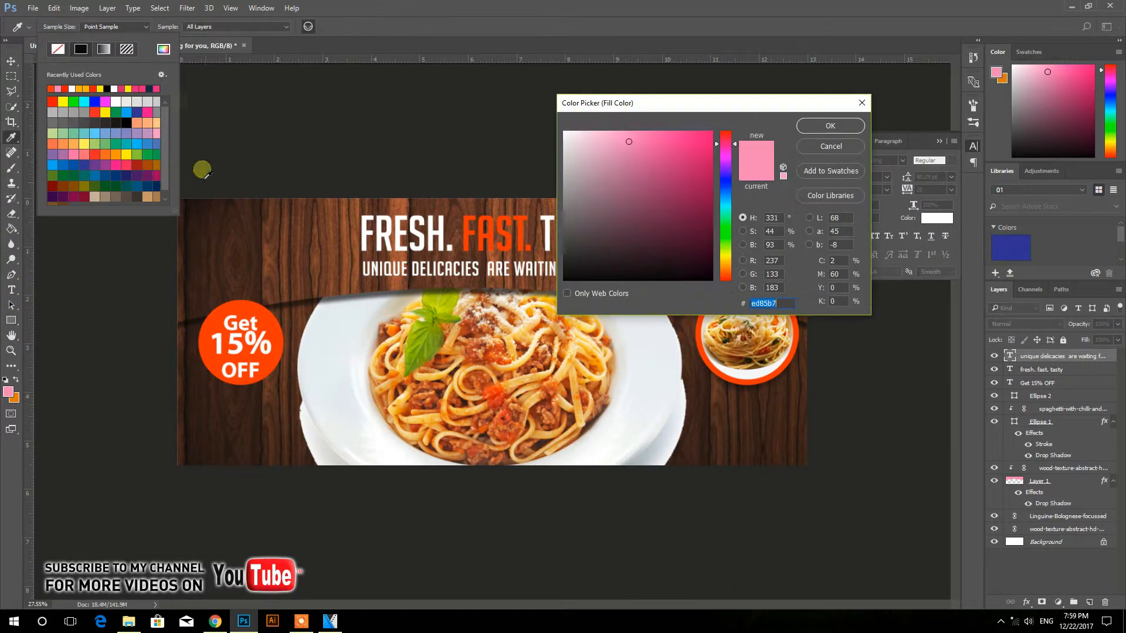
click(220, 315)
click(809, 127)
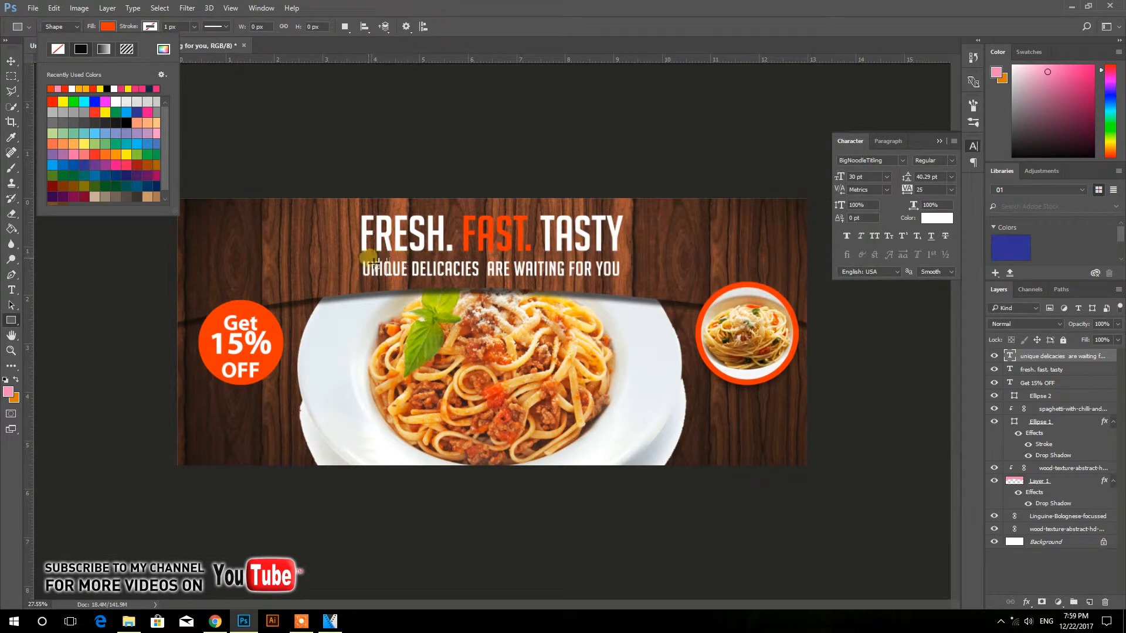
click(364, 264)
drag(360, 256, 492, 285)
Place the tagline layer above the orange-red rectangle in the layer order and deselect it
click(11, 61)
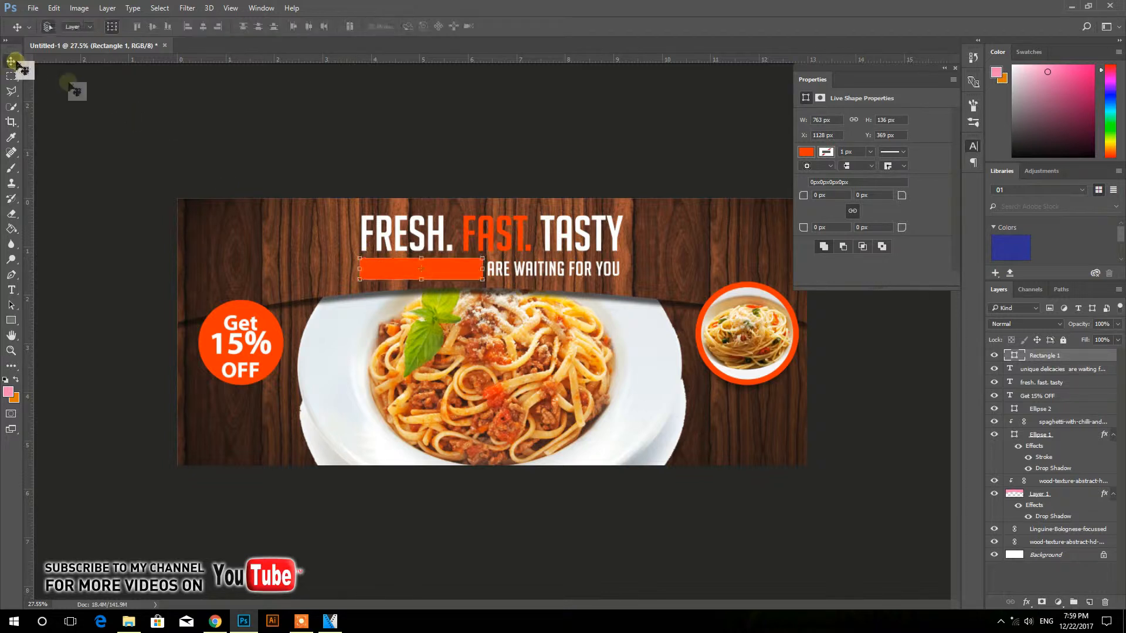
click(526, 271)
mouse_move(1044, 369)
mouse_down()
mouse_move(1056, 359)
mouse_move(1046, 352)
mouse_up()
click(962, 77)
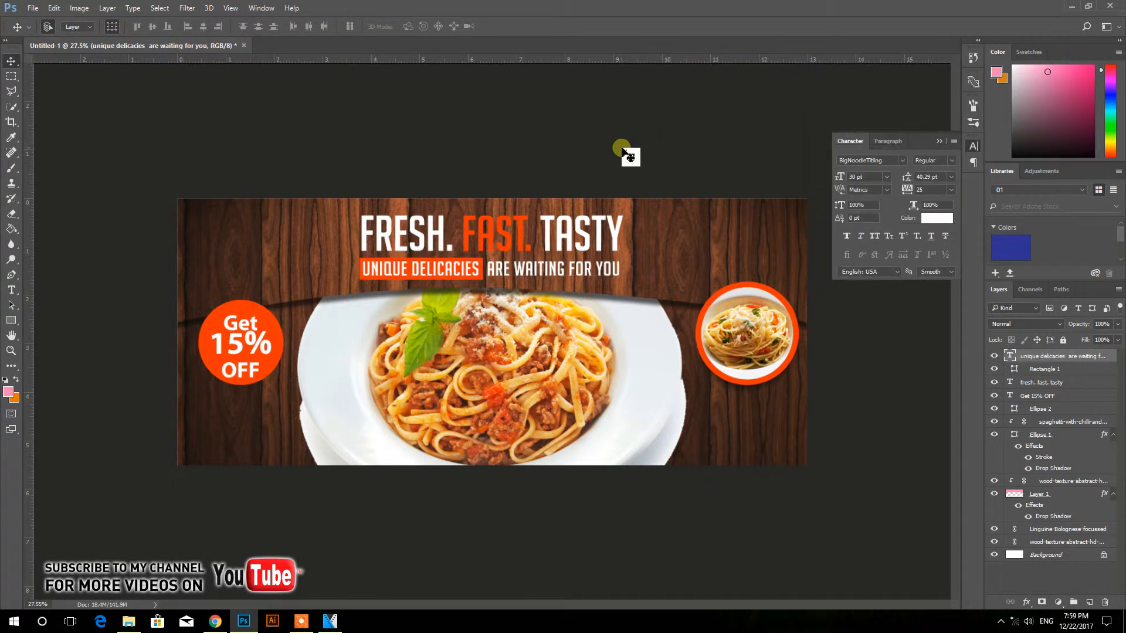
click(618, 152)
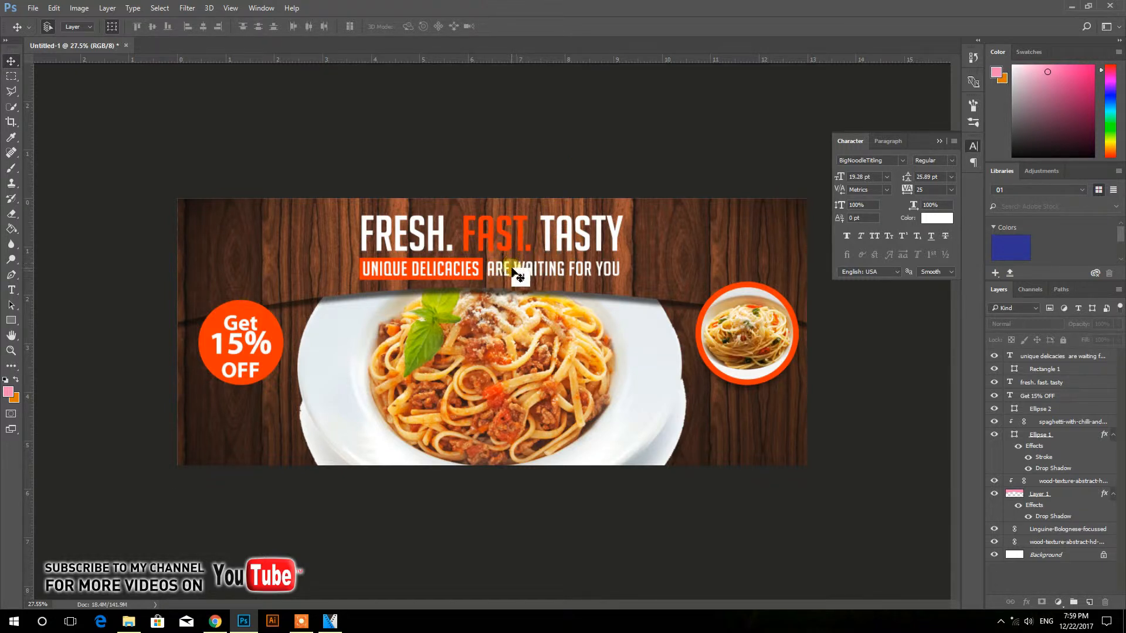
Copy a wide, thin strip of the wood background across the lower part of the plate and paste it as a new layer
click(724, 422)
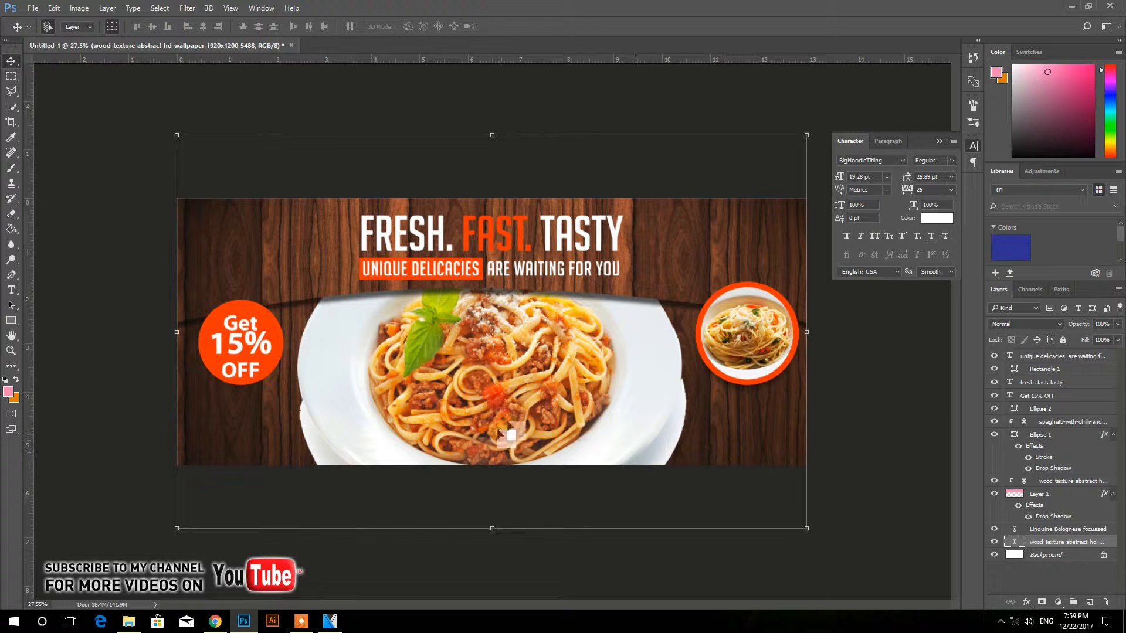
key(m)
drag(227, 423, 741, 451)
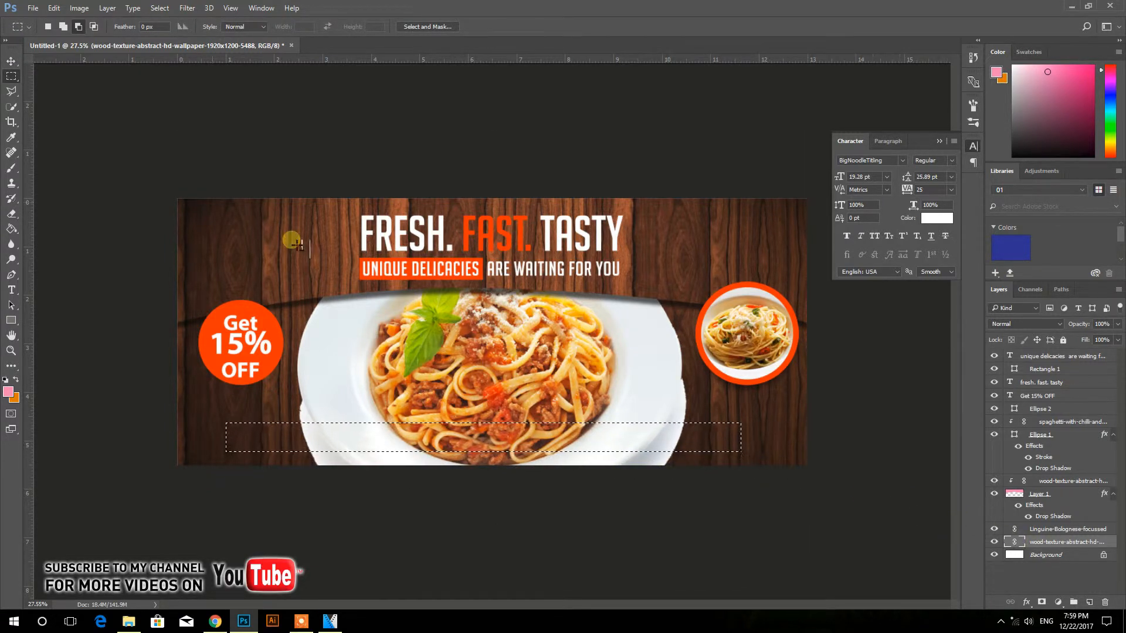
click(54, 8)
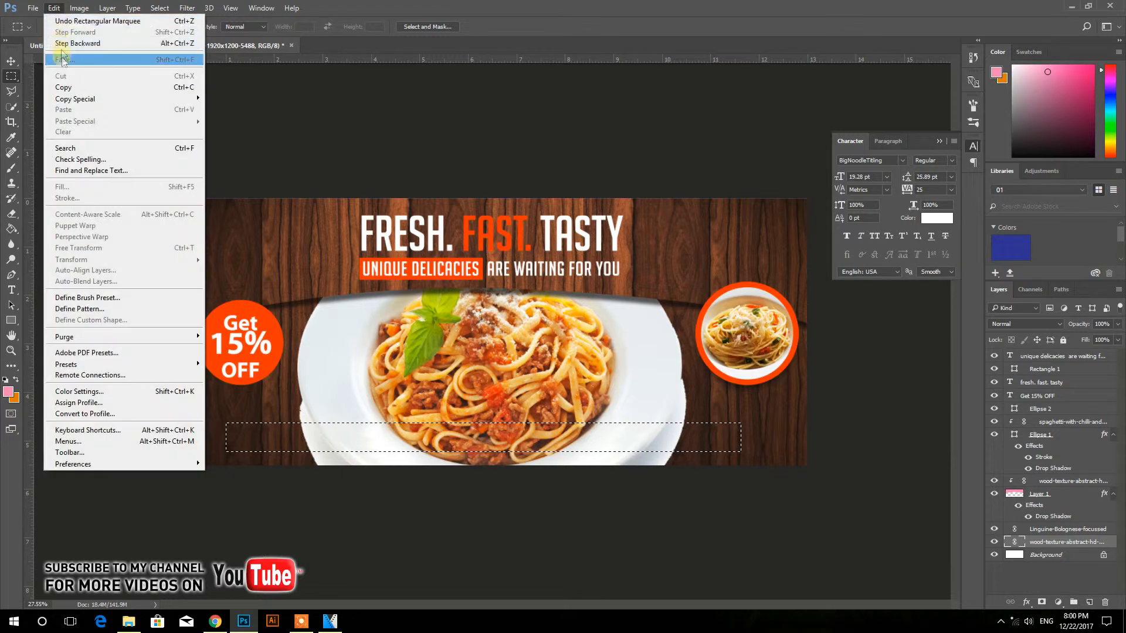
click(64, 87)
click(54, 9)
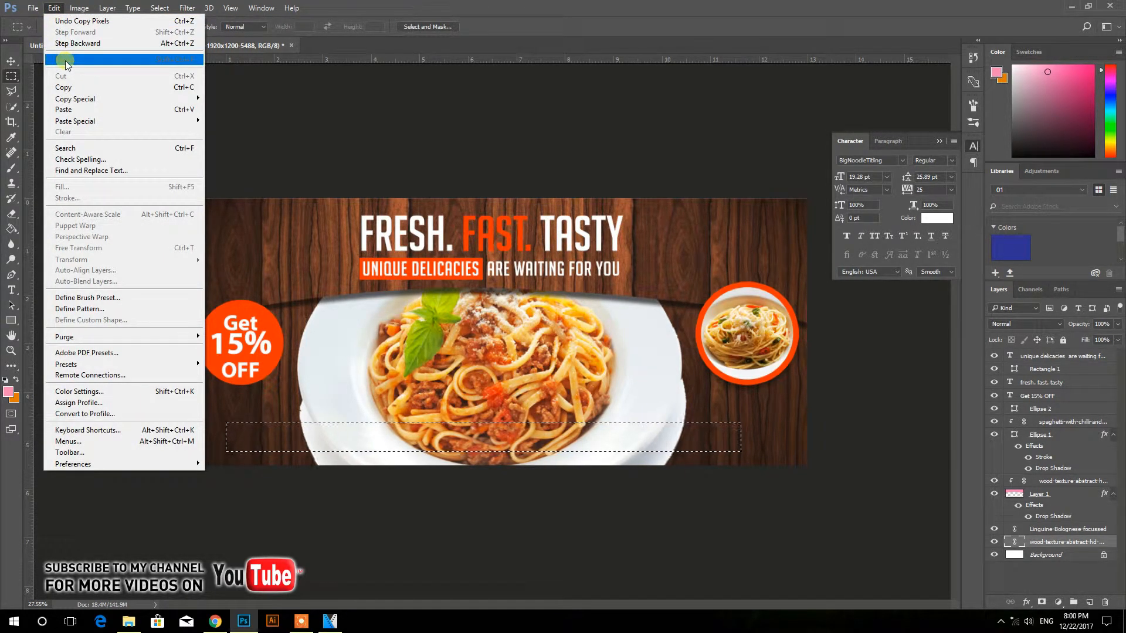
click(64, 109)
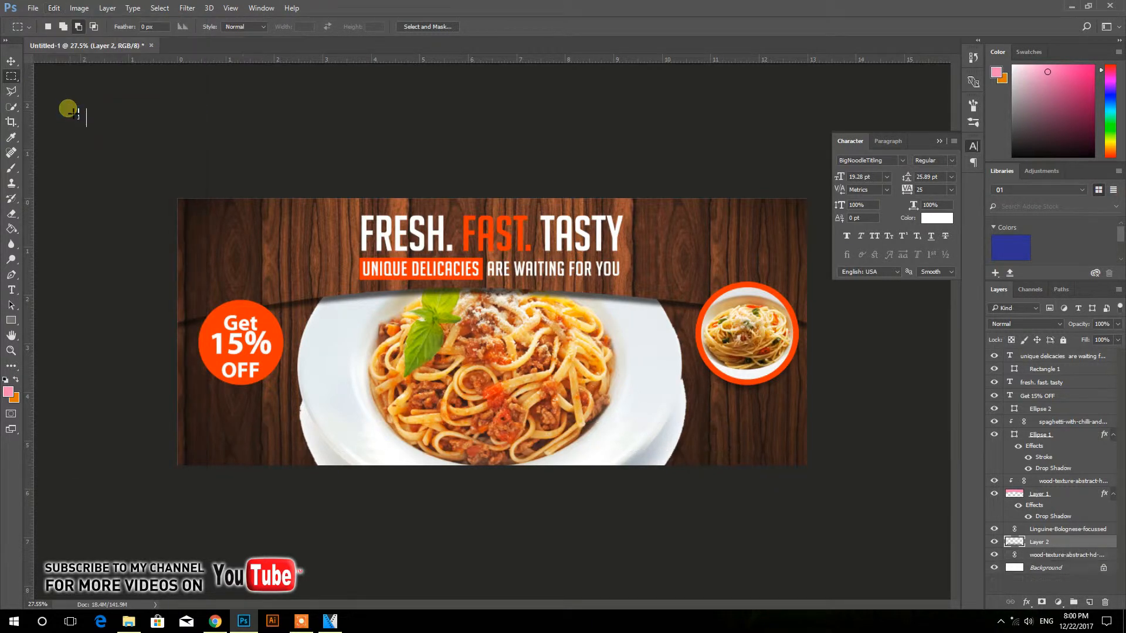
Raise the pasted wood strip above the plate, directly beneath the tagline layer, and adjust its opacity
key(v)
drag(1053, 546, 1047, 360)
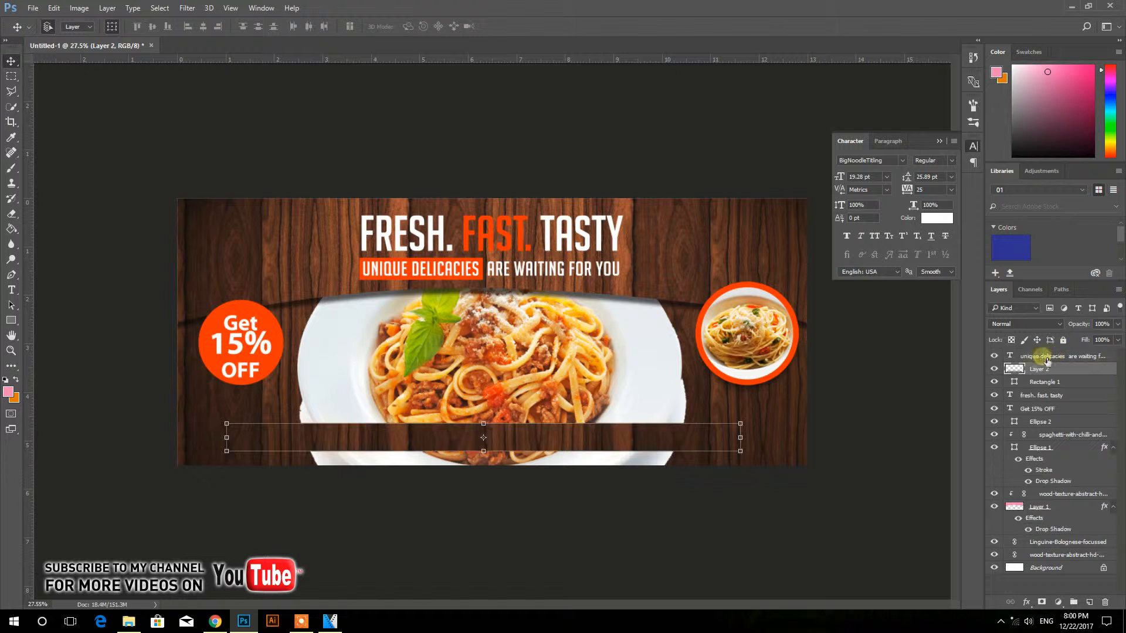
click(1117, 324)
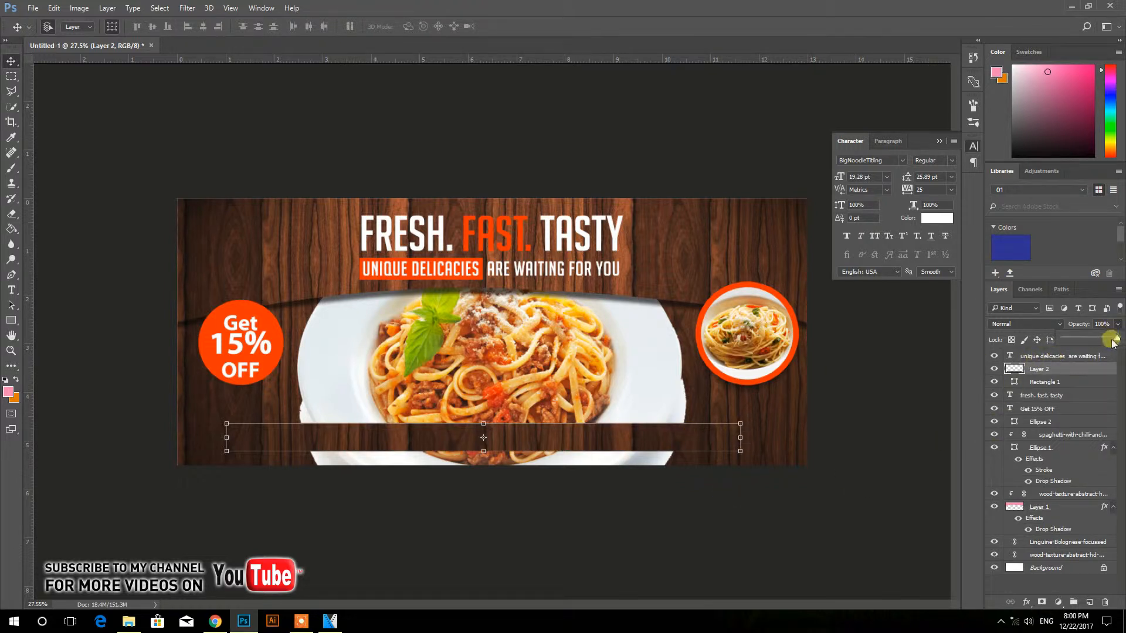
drag(1109, 342, 1114, 342)
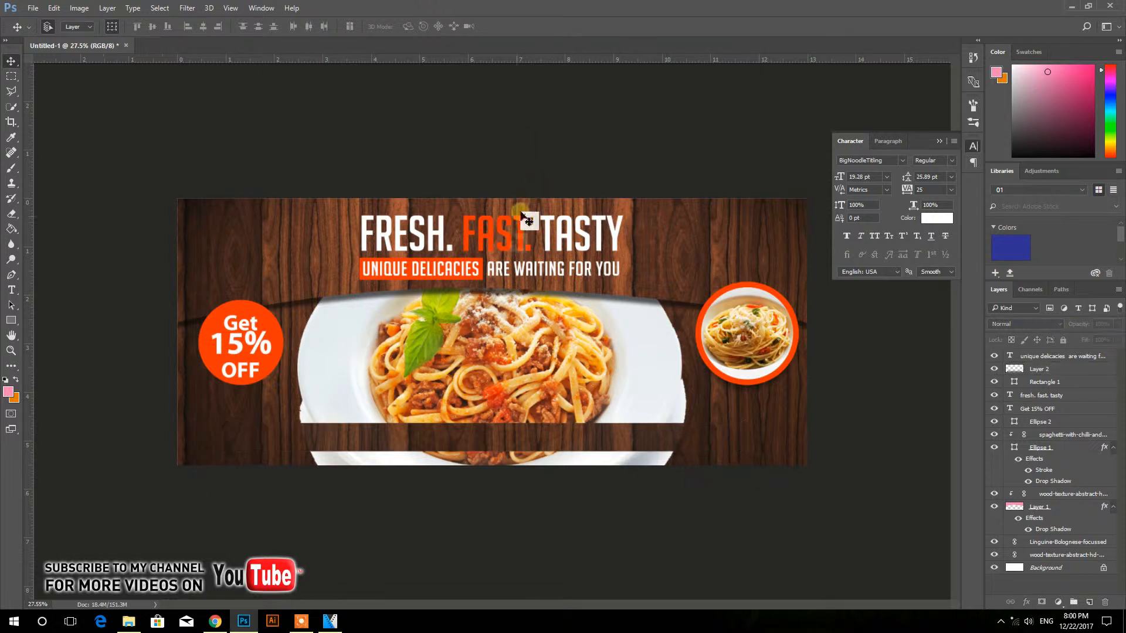
Duplicate the tagline onto the wood strip across the plate and set the copy's font size to 24 pt
click(501, 271)
drag(501, 271, 497, 275)
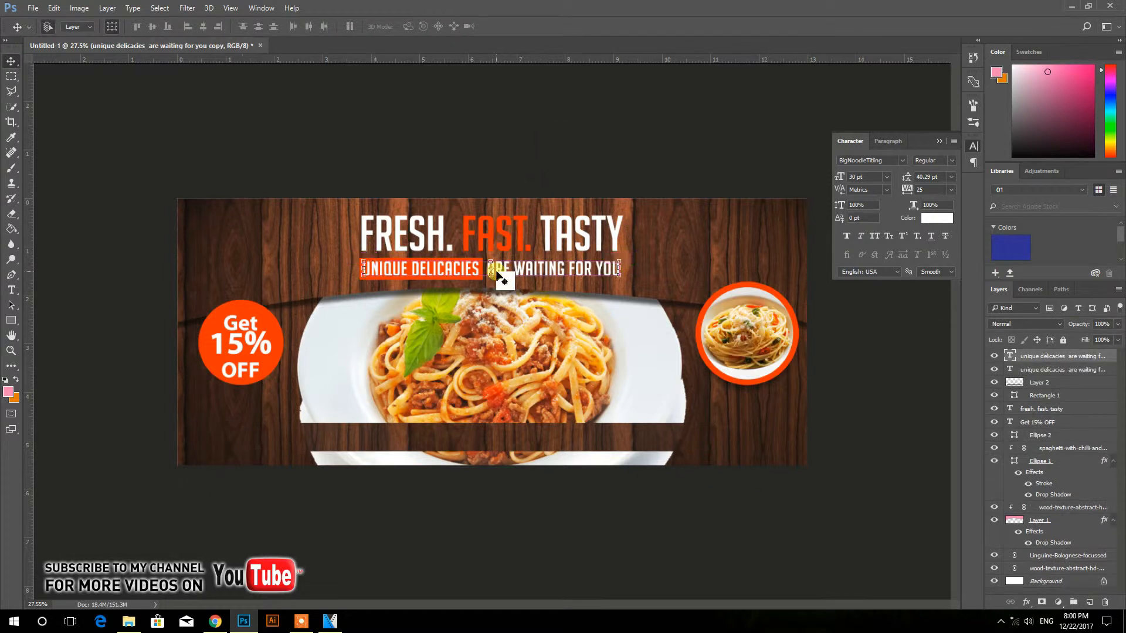
drag(506, 274, 469, 440)
key(t)
triple_click(463, 439)
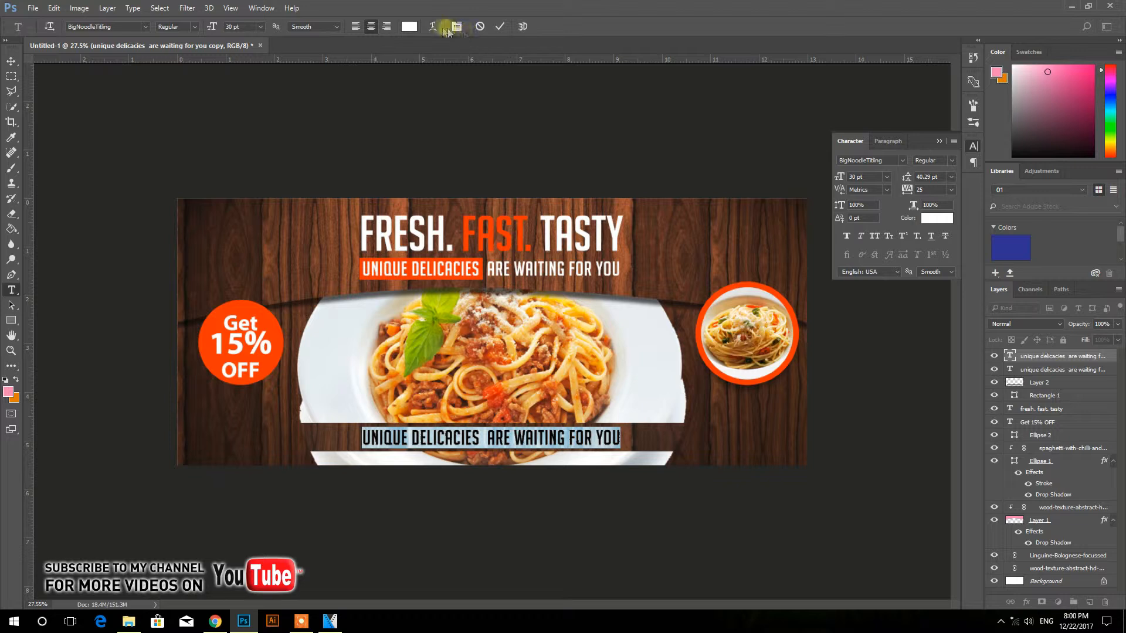
click(261, 27)
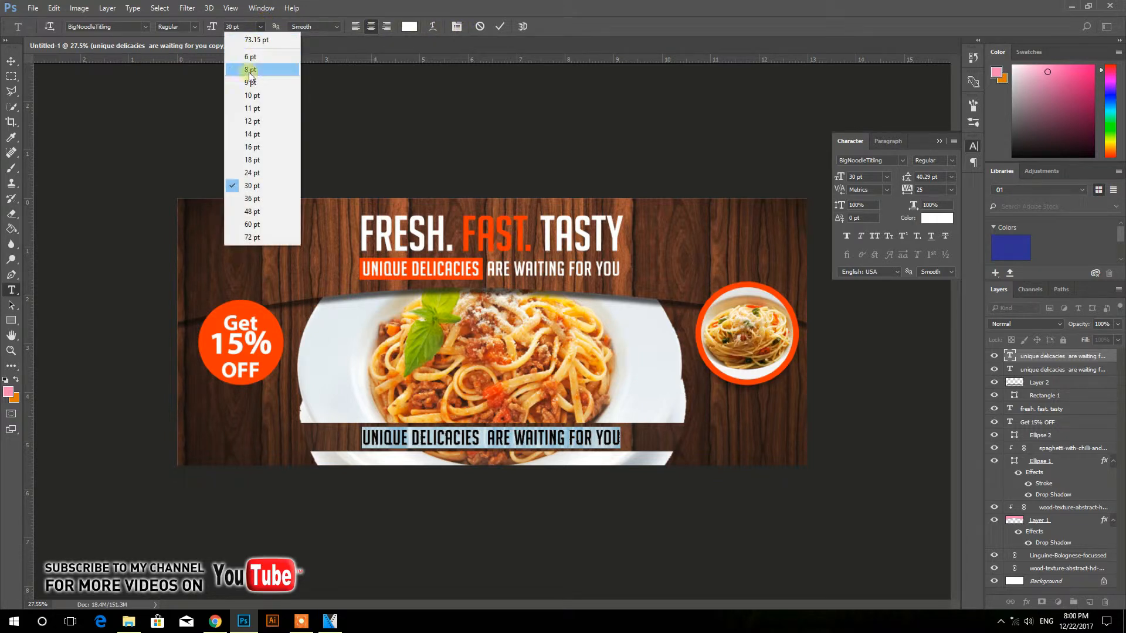
click(253, 175)
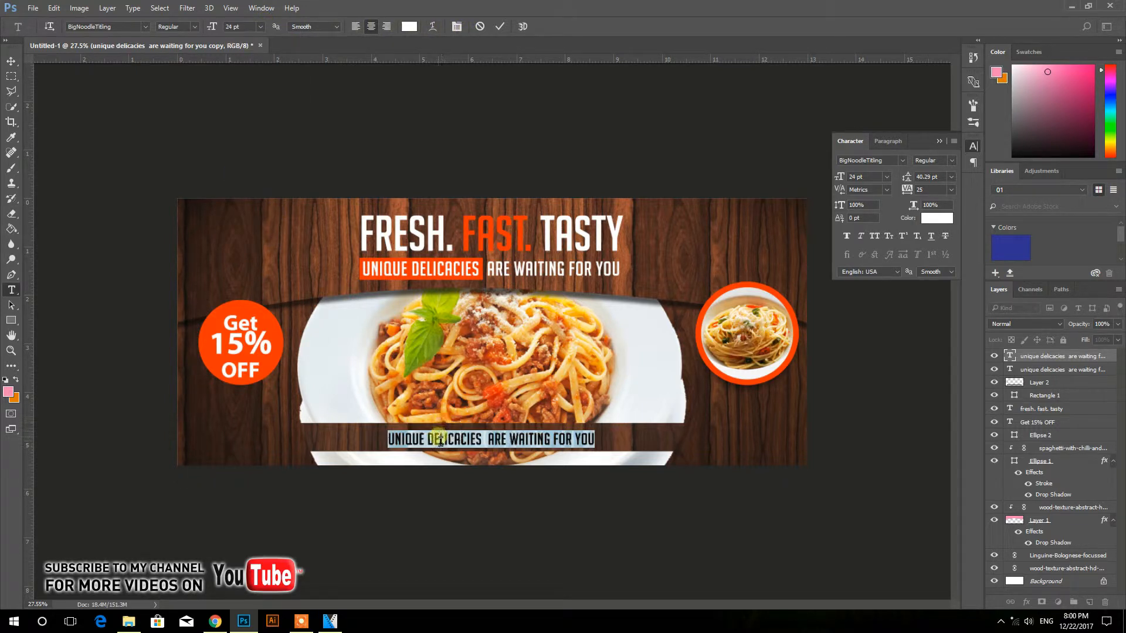
click(424, 447)
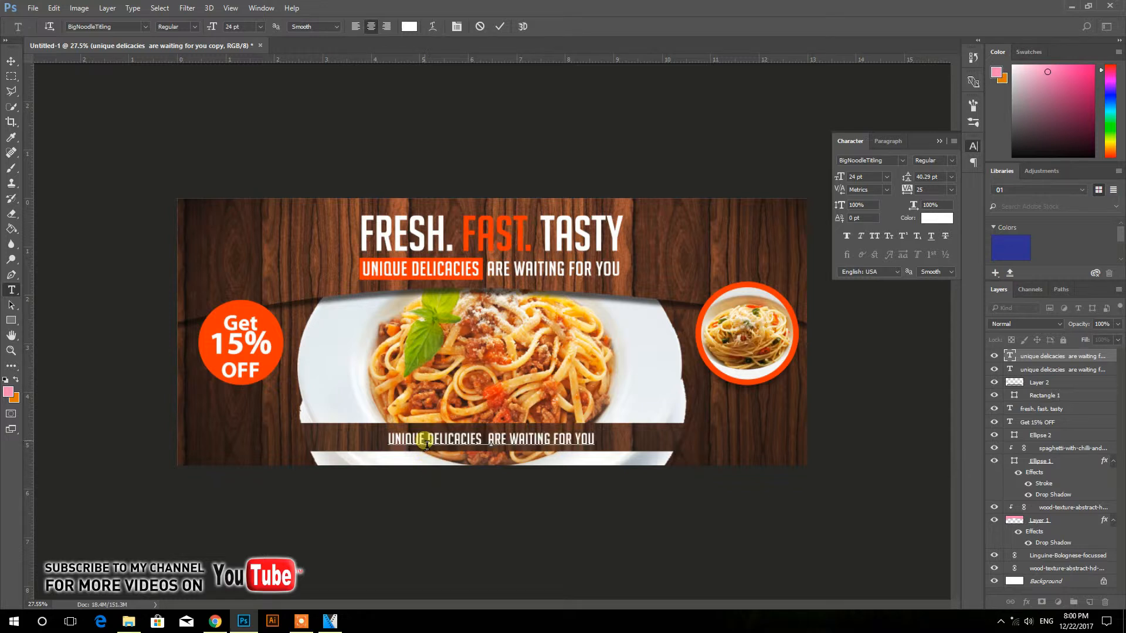
key(ctrl+a)
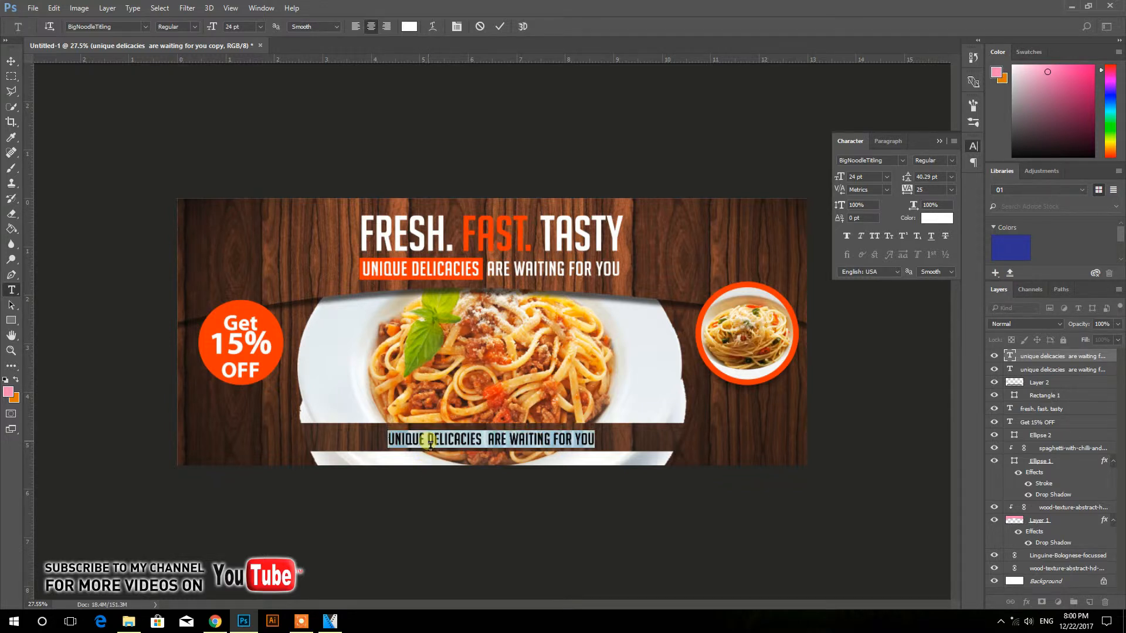
text(YOUR ADDRESS HERE  )
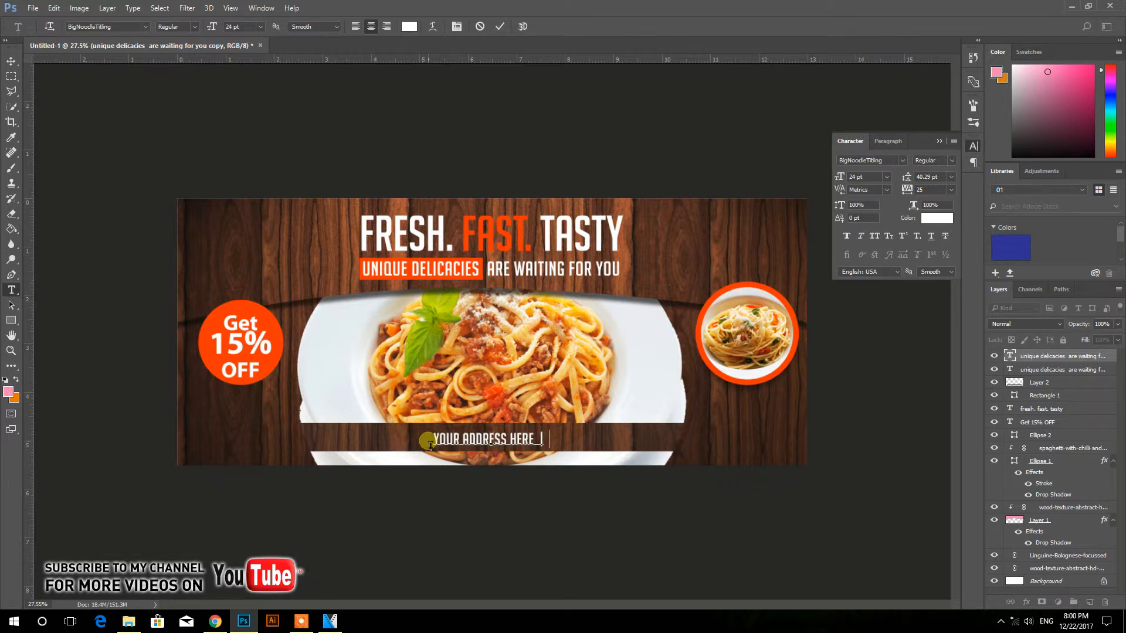
text(   | TEL)
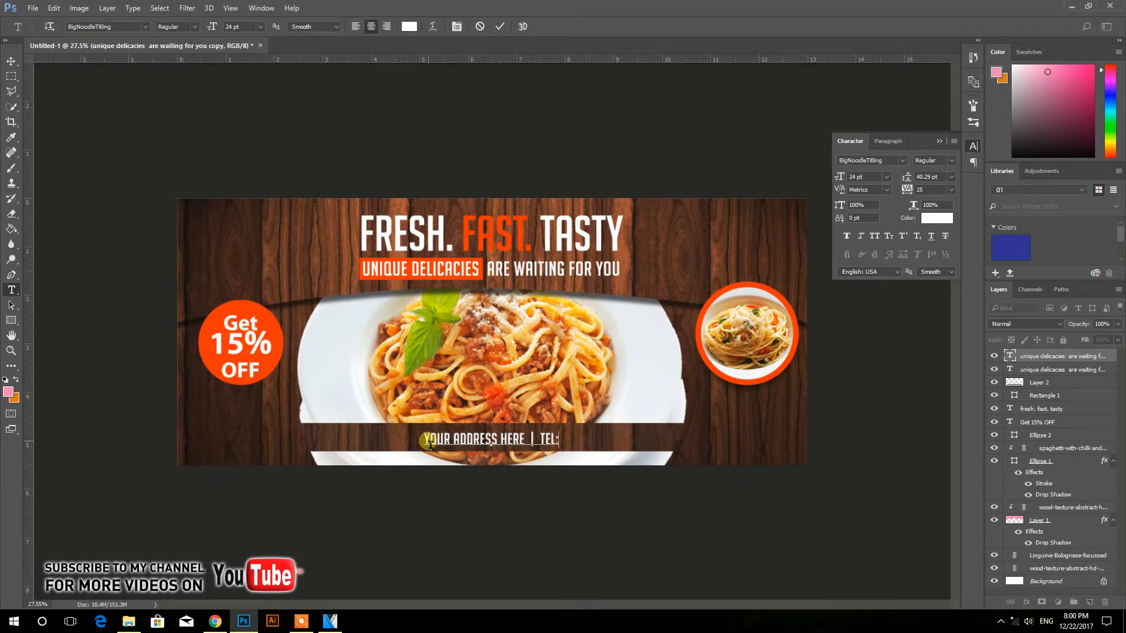
text(: 0123)
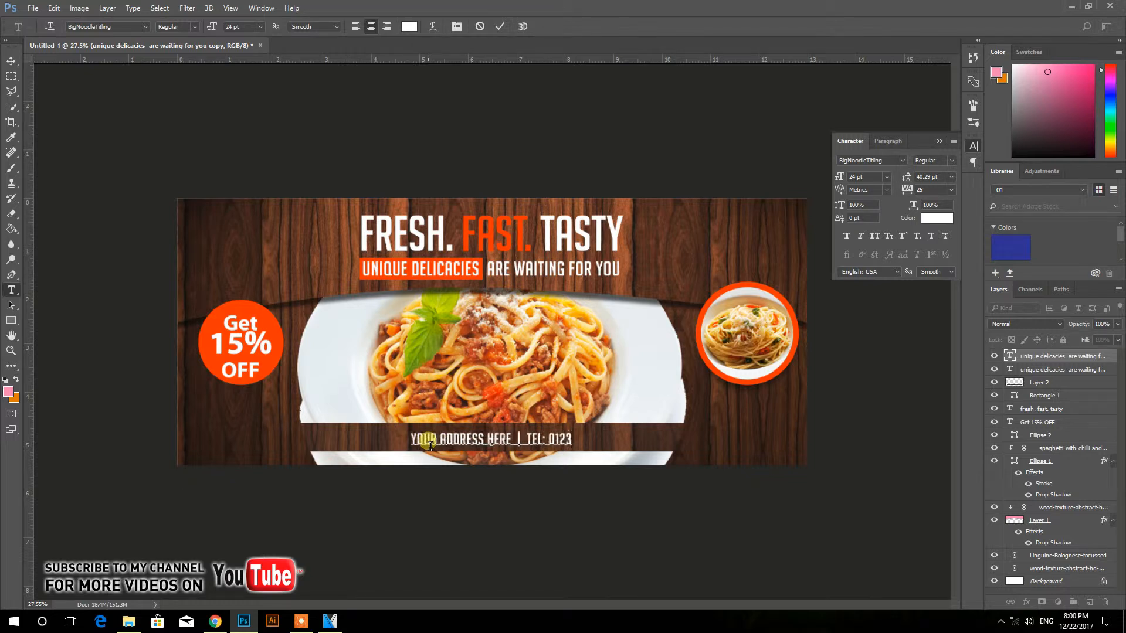
text(456789)
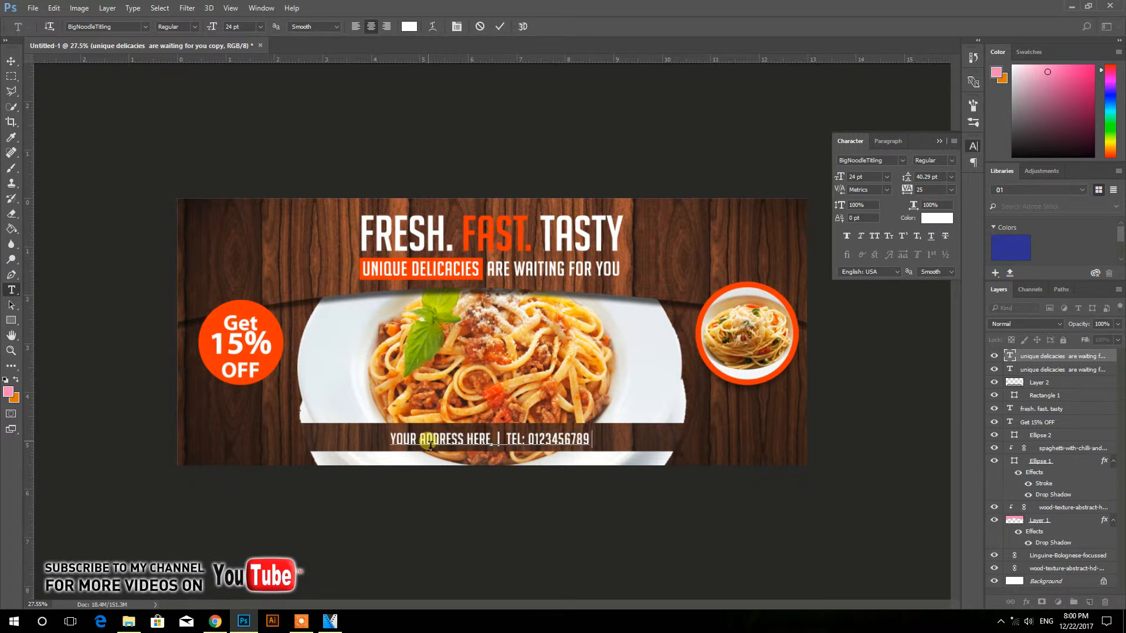
text(   | INF)
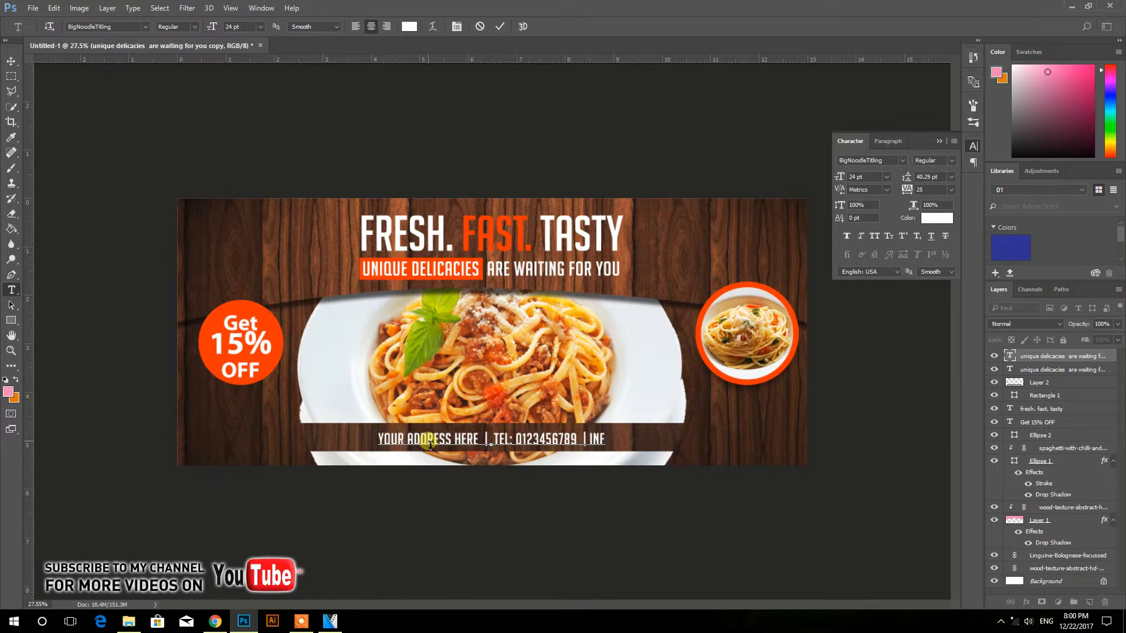
text(OR)
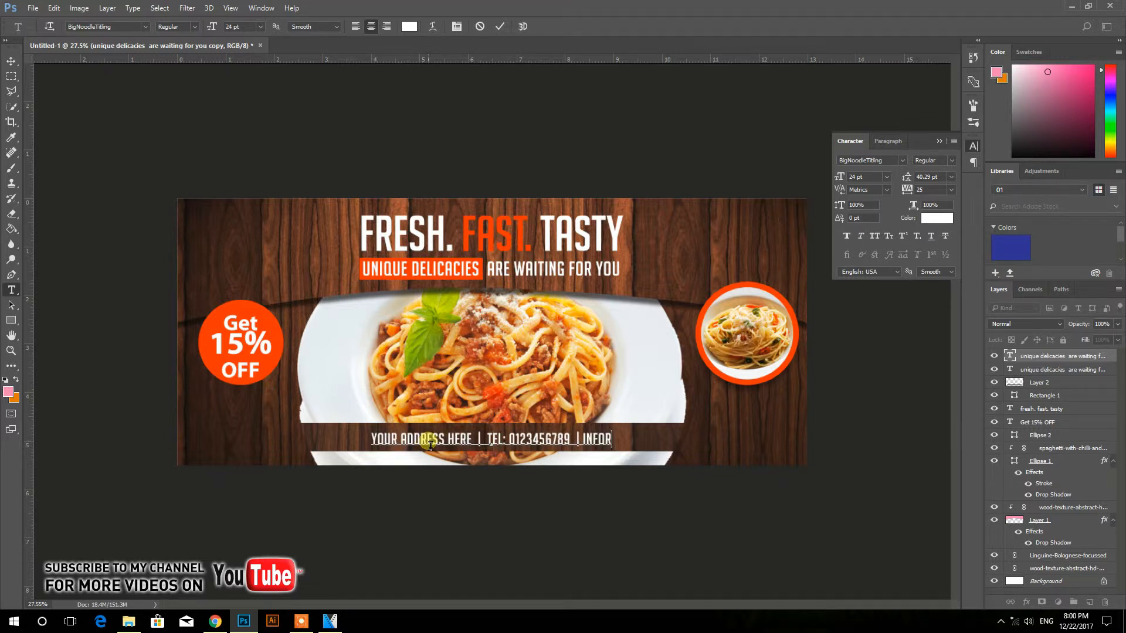
text(@YOURDO)
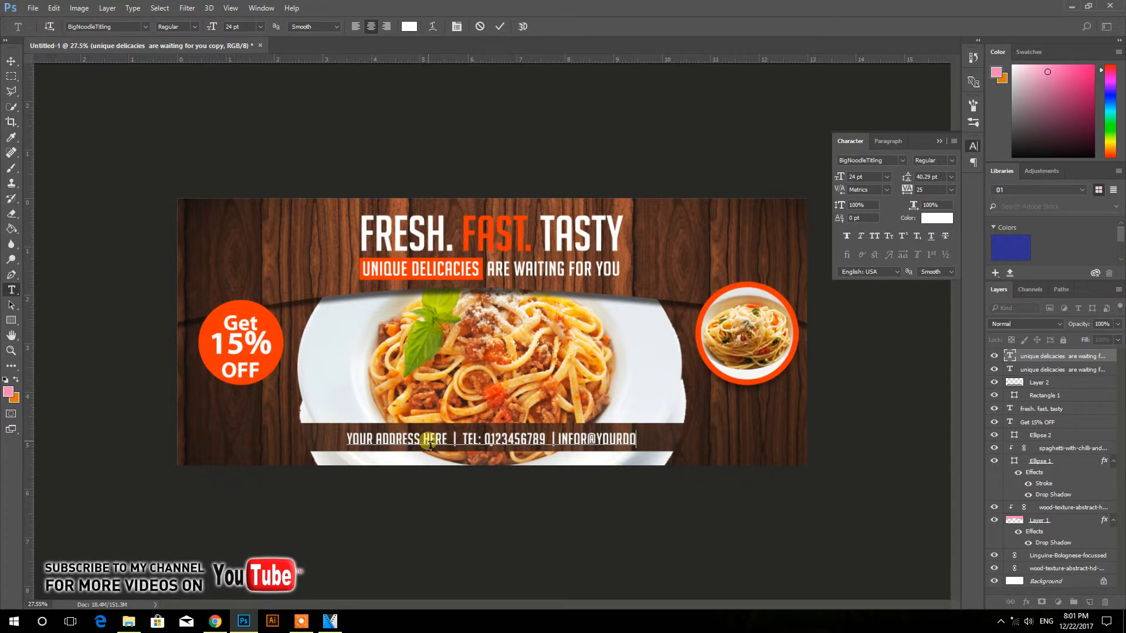
text(MAIN)
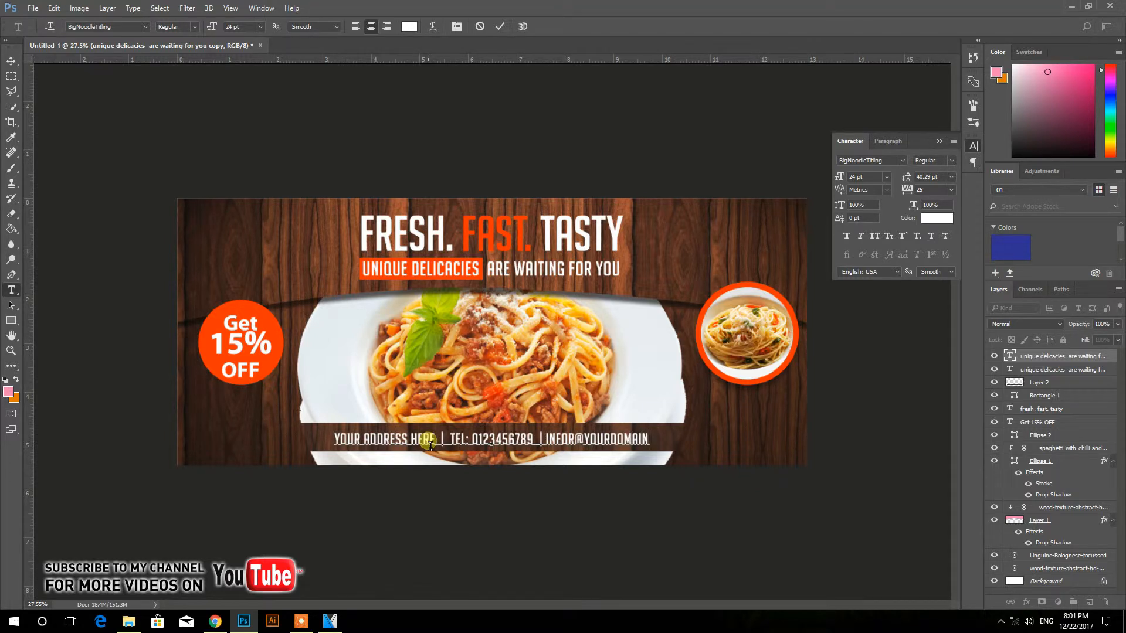
text(.COM)
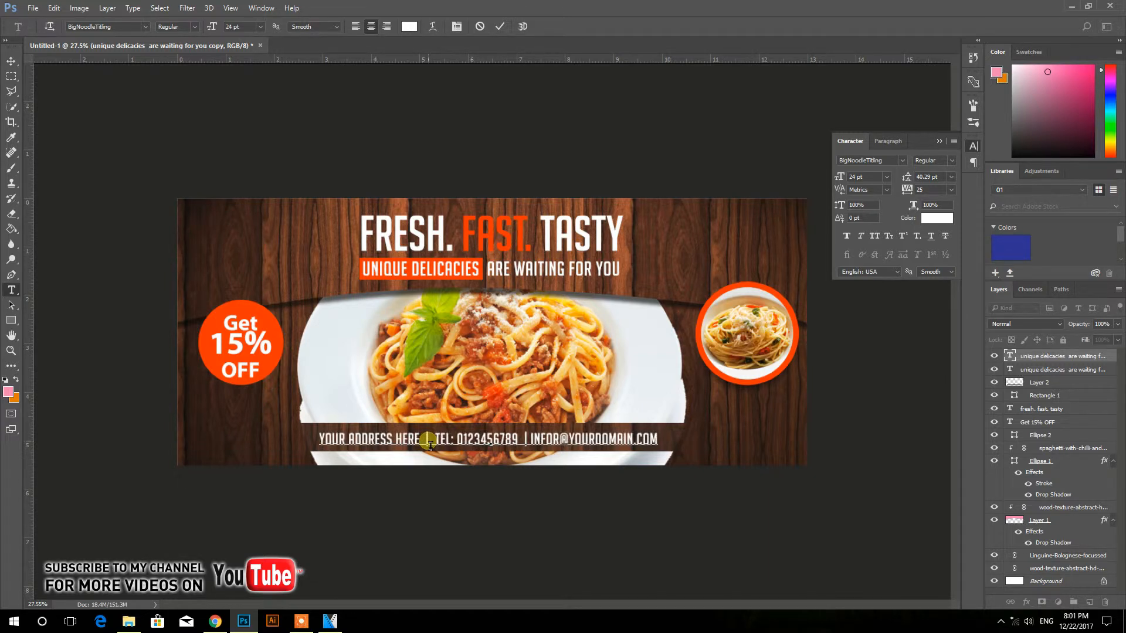
text( |)
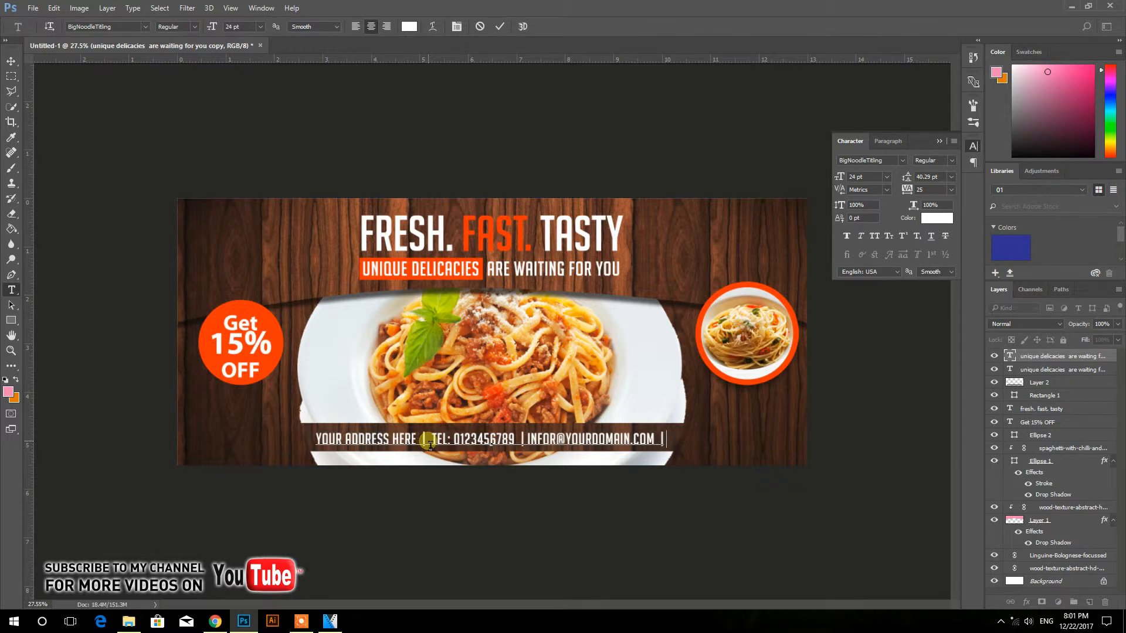
text( WWW.)
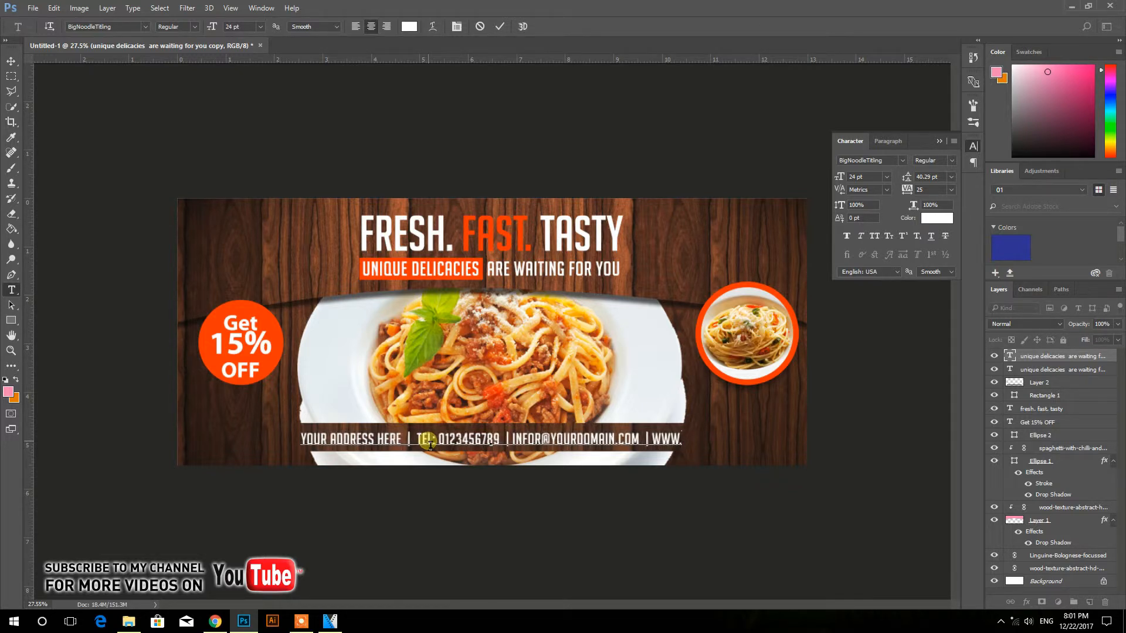
text(YOURDOMA)
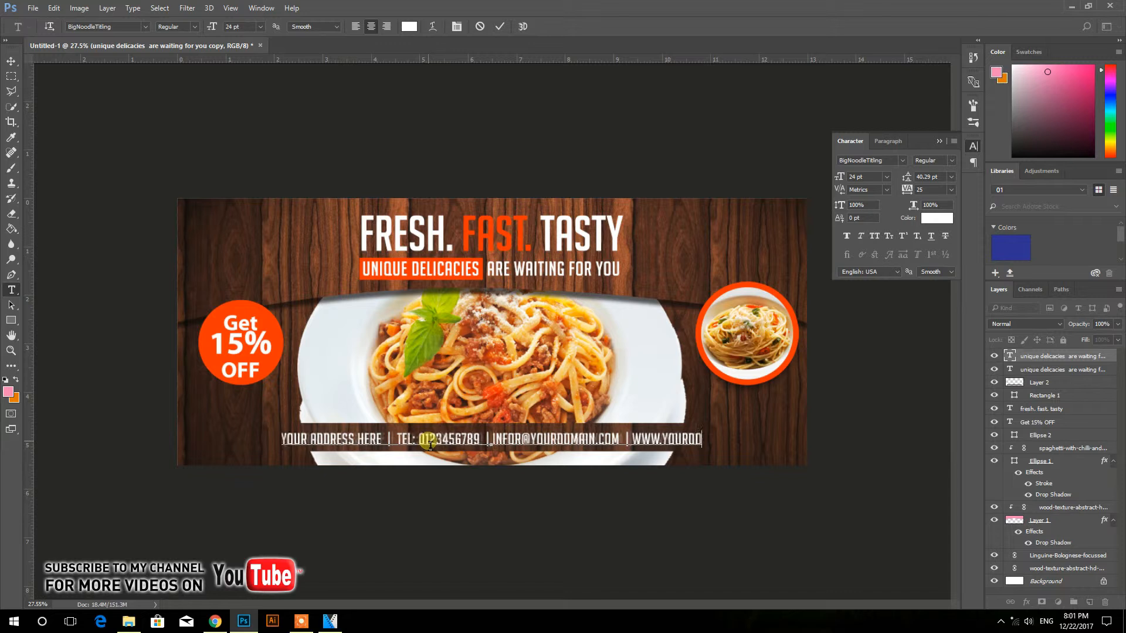
text(IL)
text(N.COM)
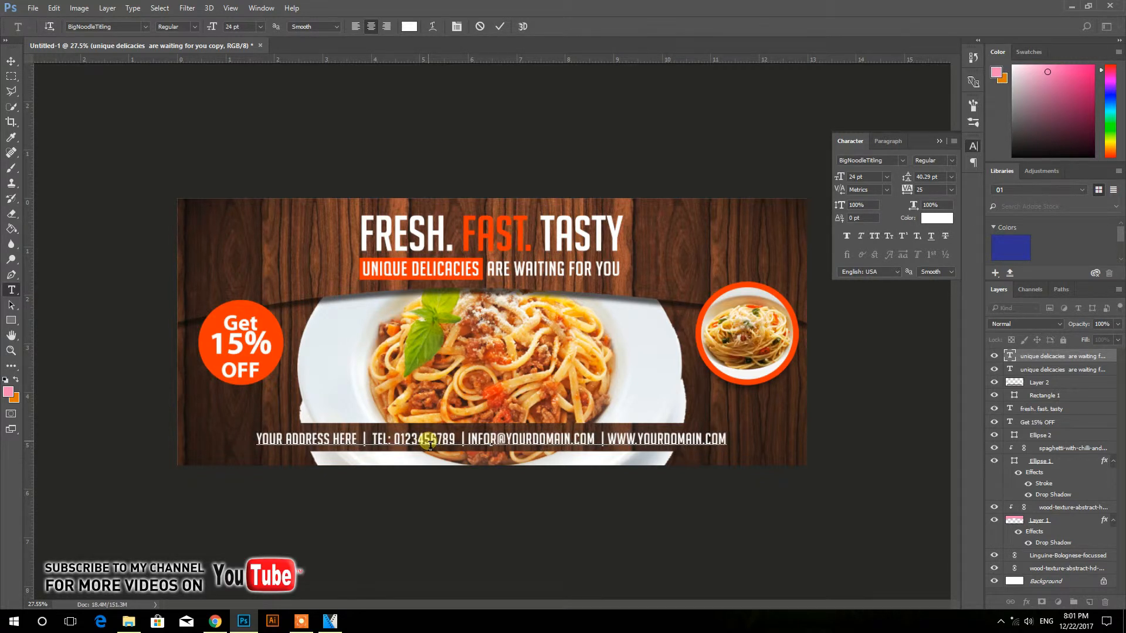
key(ctrl+Return)
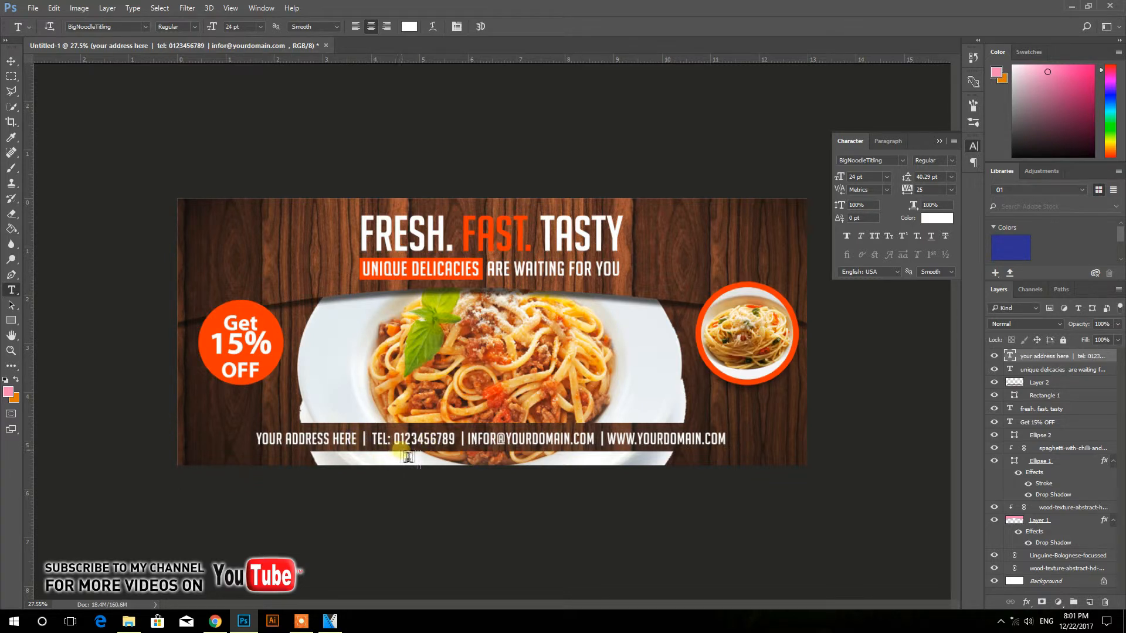
Recolor the telephone part of the contact line with the orange-red sampled from the discount badge
drag(372, 446, 455, 458)
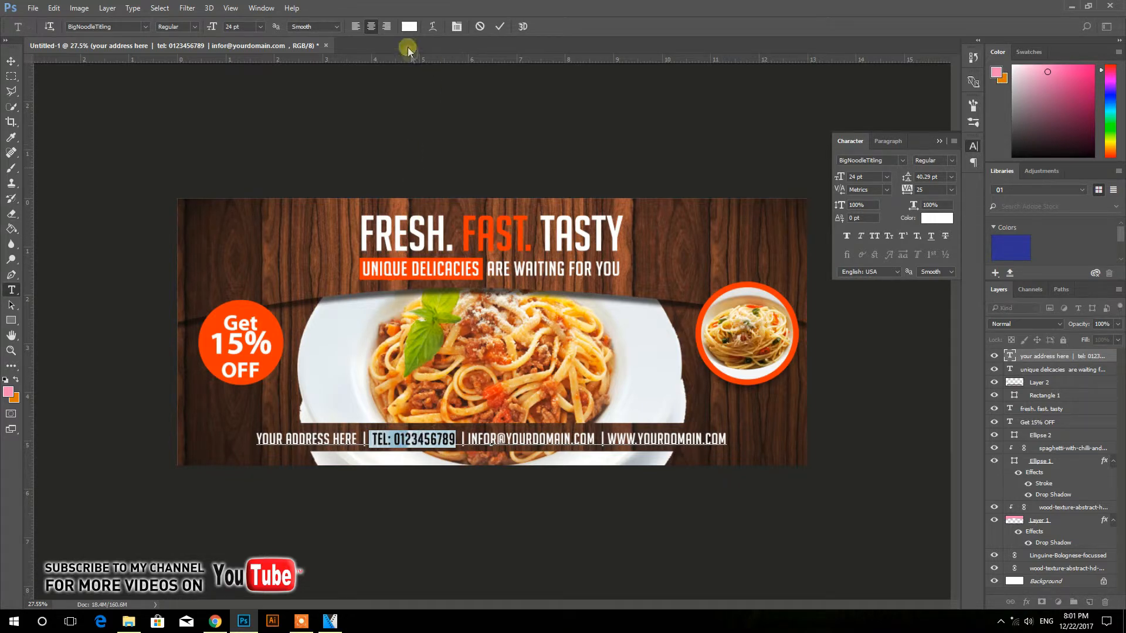
click(410, 26)
click(260, 315)
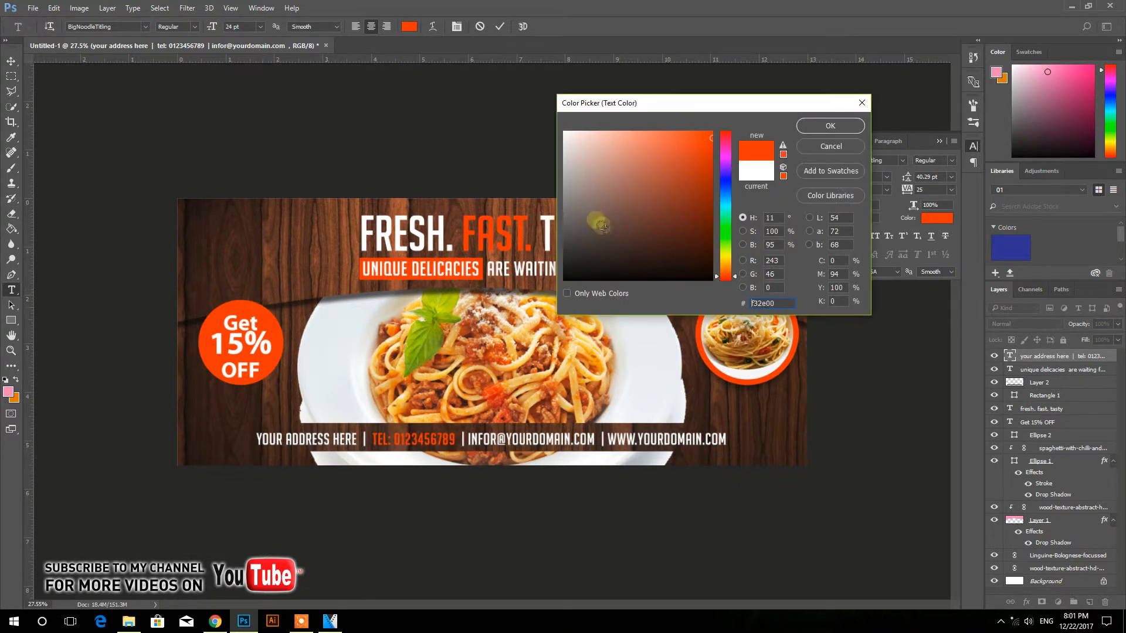
click(830, 125)
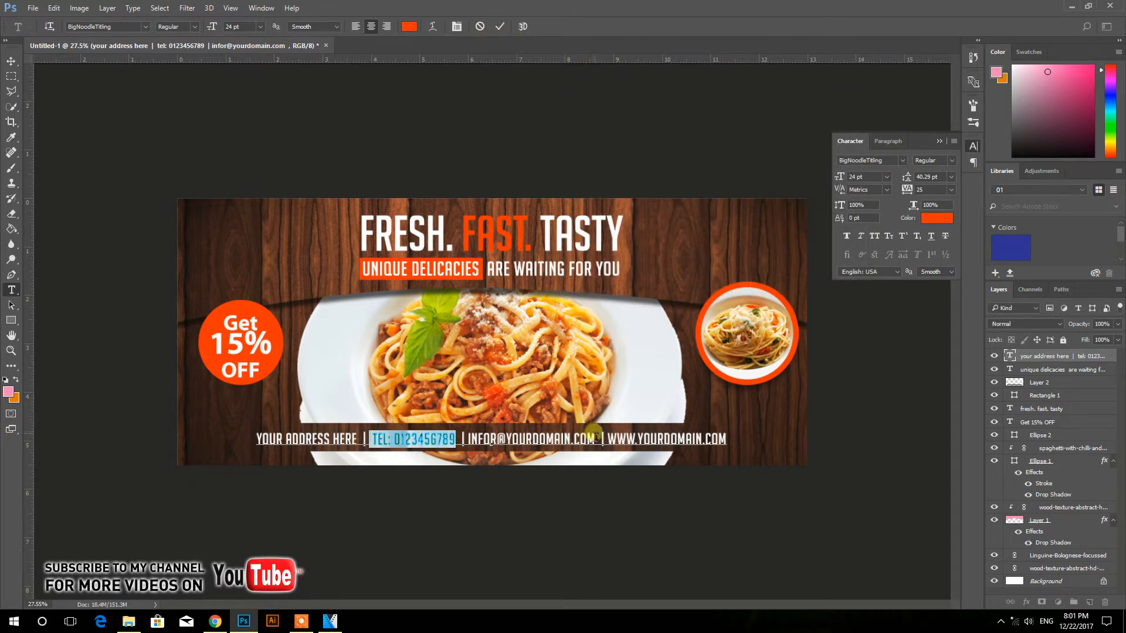
click(606, 439)
drag(606, 441, 744, 458)
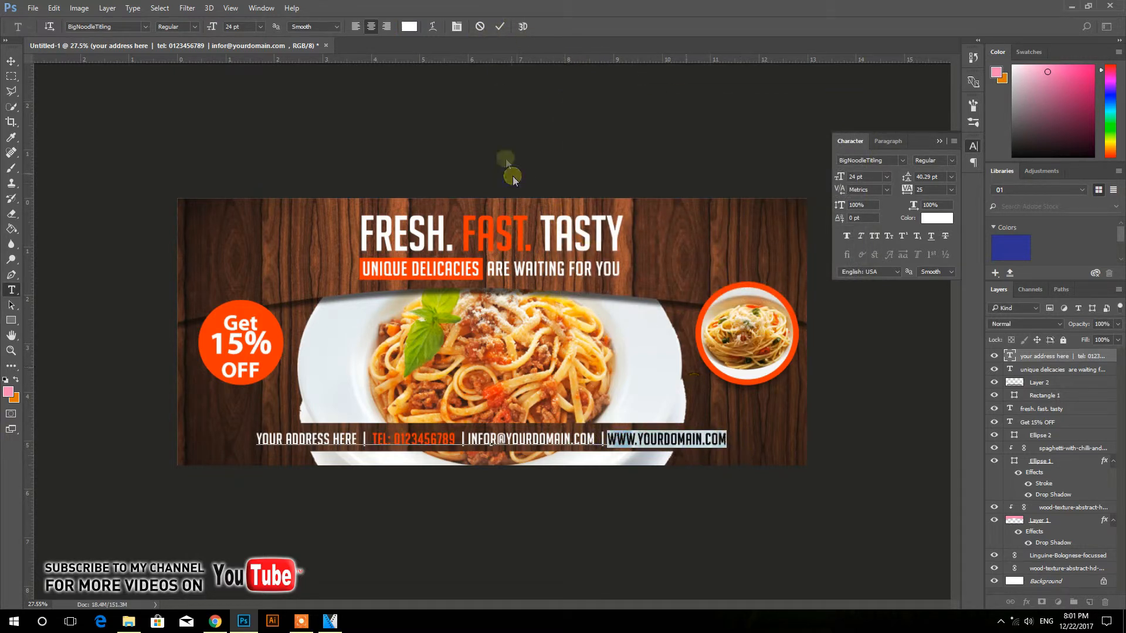
click(408, 26)
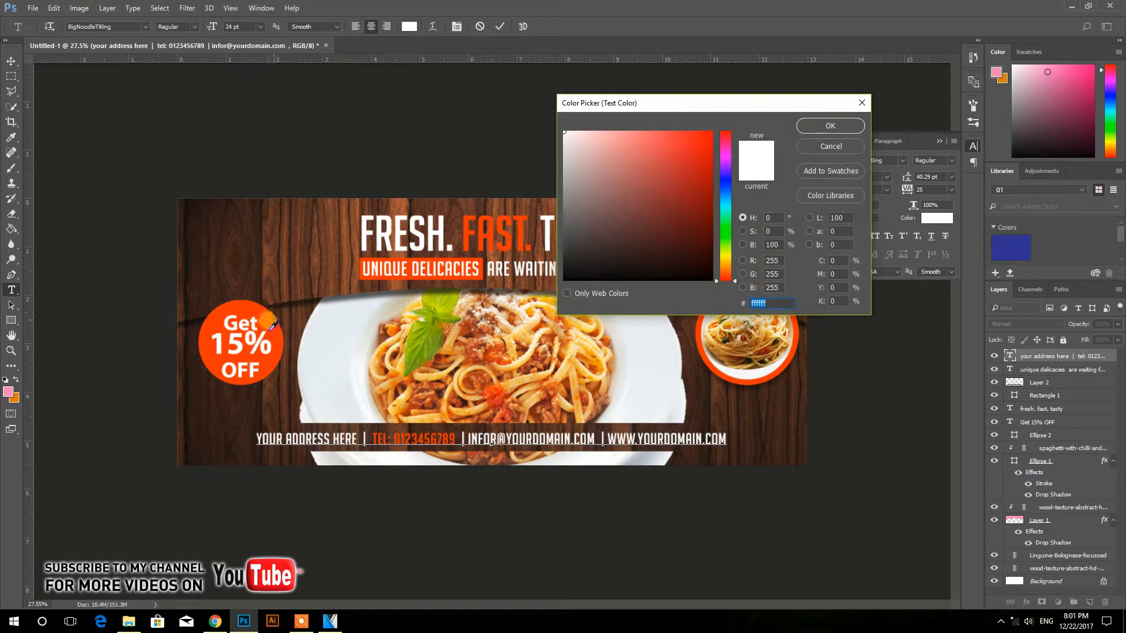
click(271, 324)
click(818, 126)
click(500, 26)
click(939, 141)
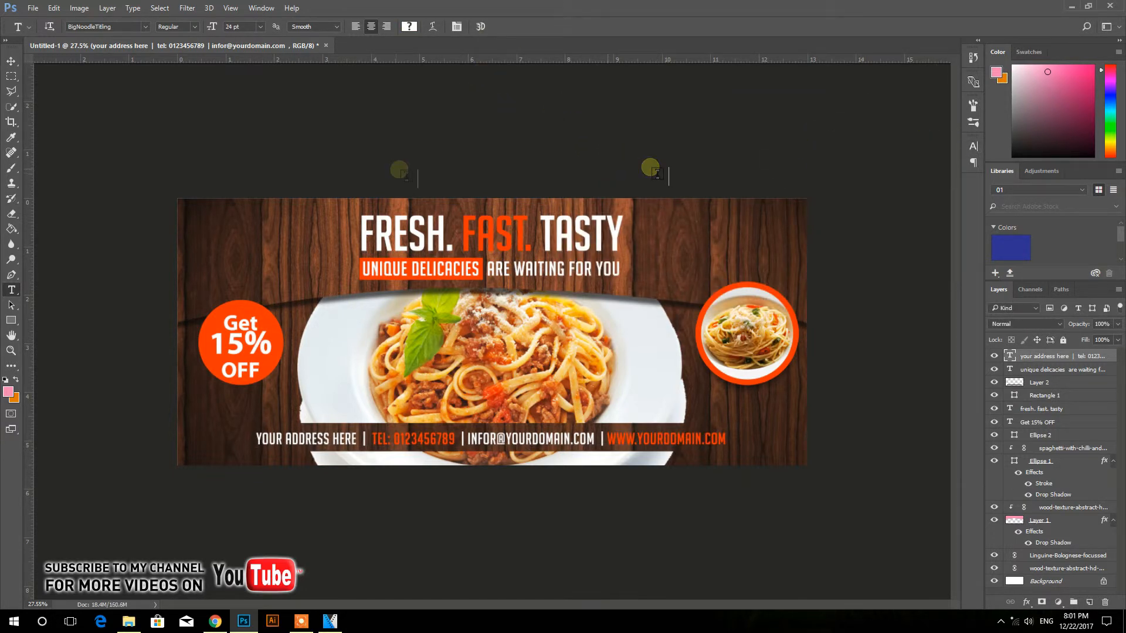
Give the large pasta plate layer a drop shadow with a size of 103 px
click(12, 61)
click(343, 352)
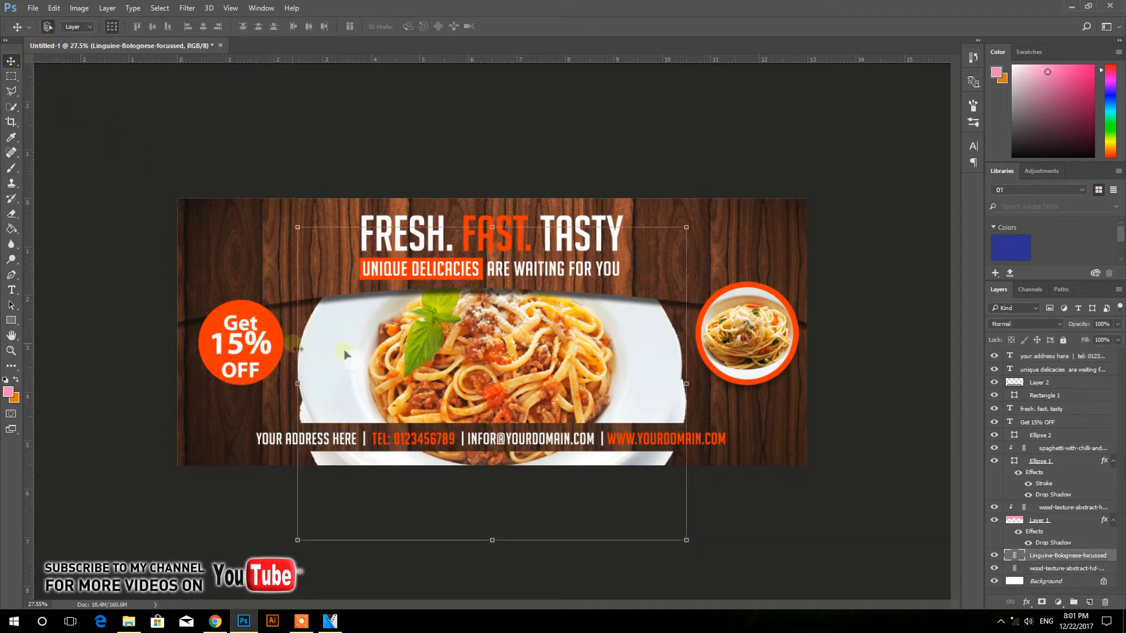
click(1026, 602)
click(1009, 610)
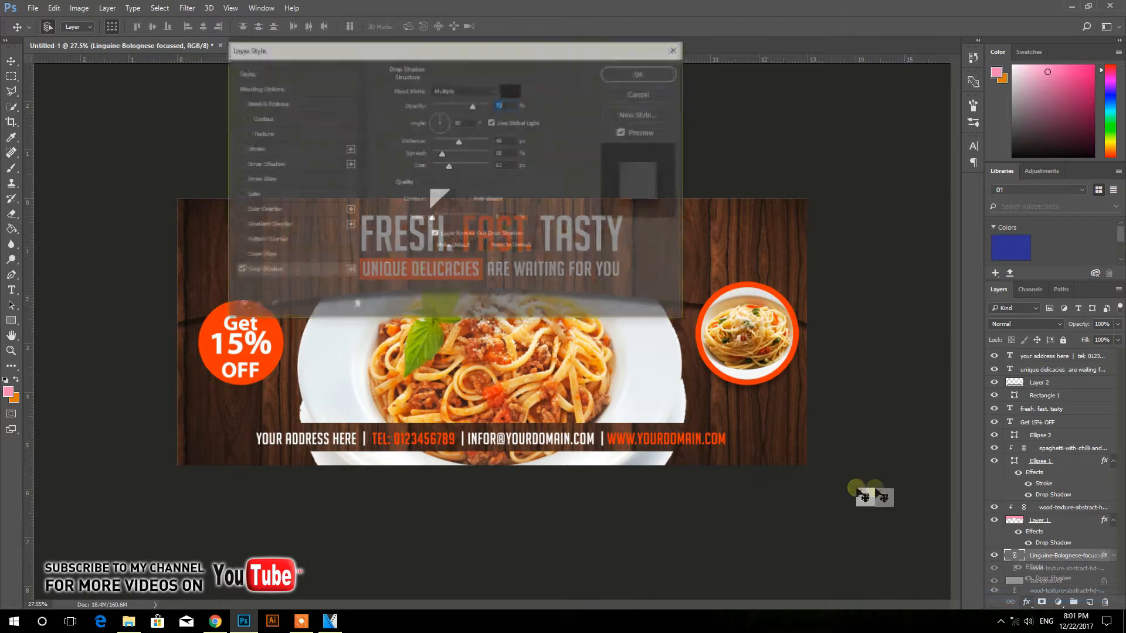
drag(455, 166, 458, 165)
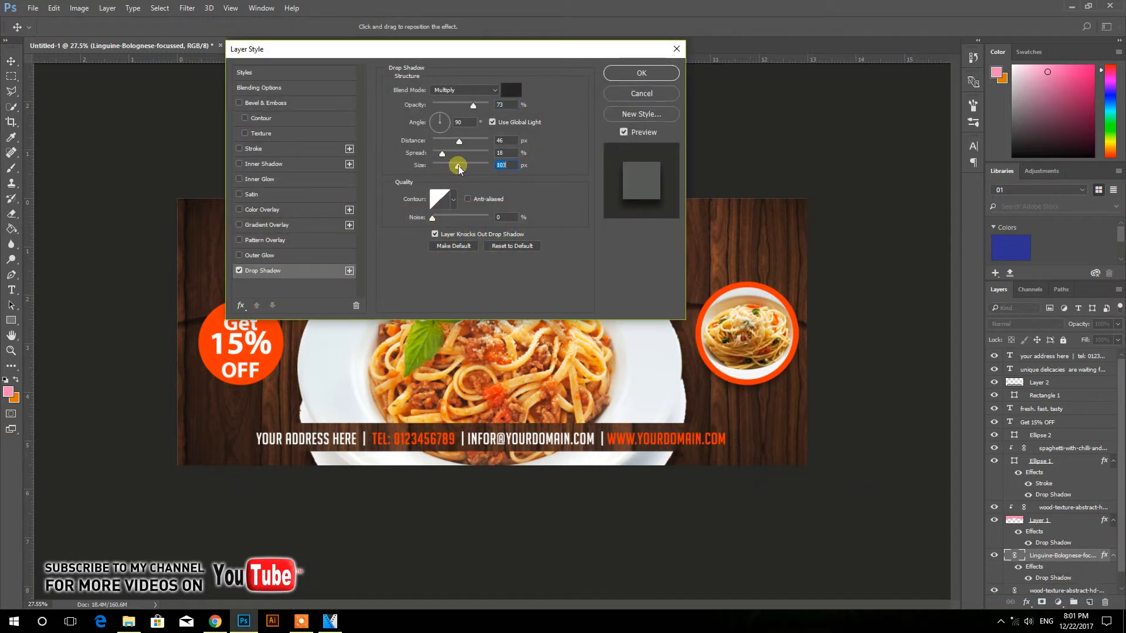
Add an outer glow with raised opacity and a small size to the pasta plate, and move the plate slightly lower
click(255, 253)
drag(454, 106, 481, 110)
drag(435, 188, 439, 191)
click(637, 76)
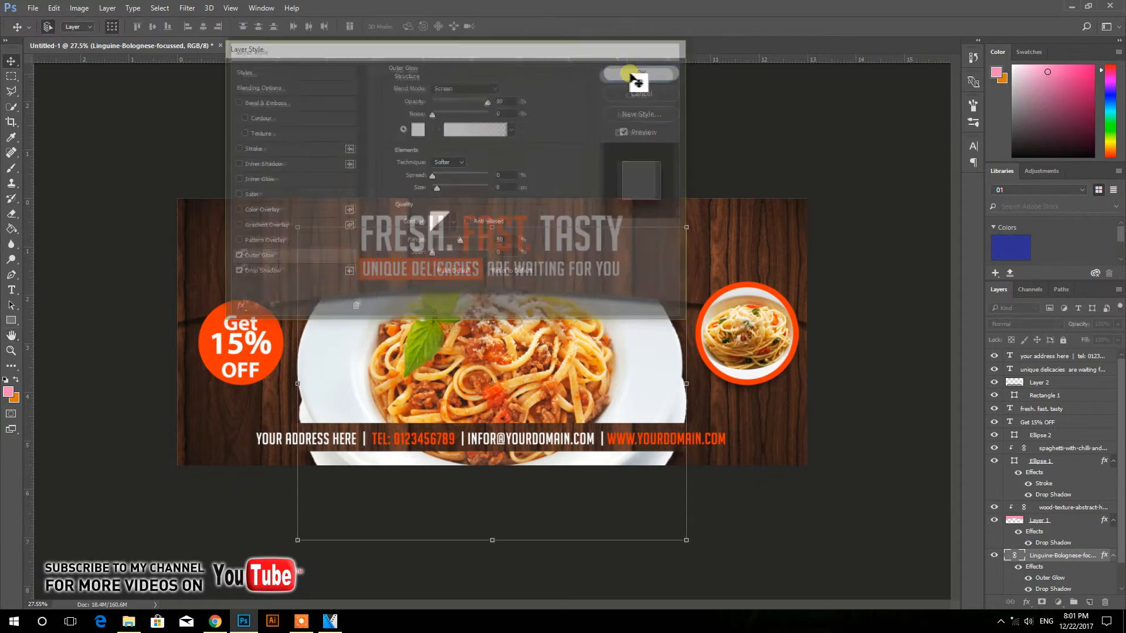
drag(537, 333, 545, 368)
drag(544, 371, 544, 371)
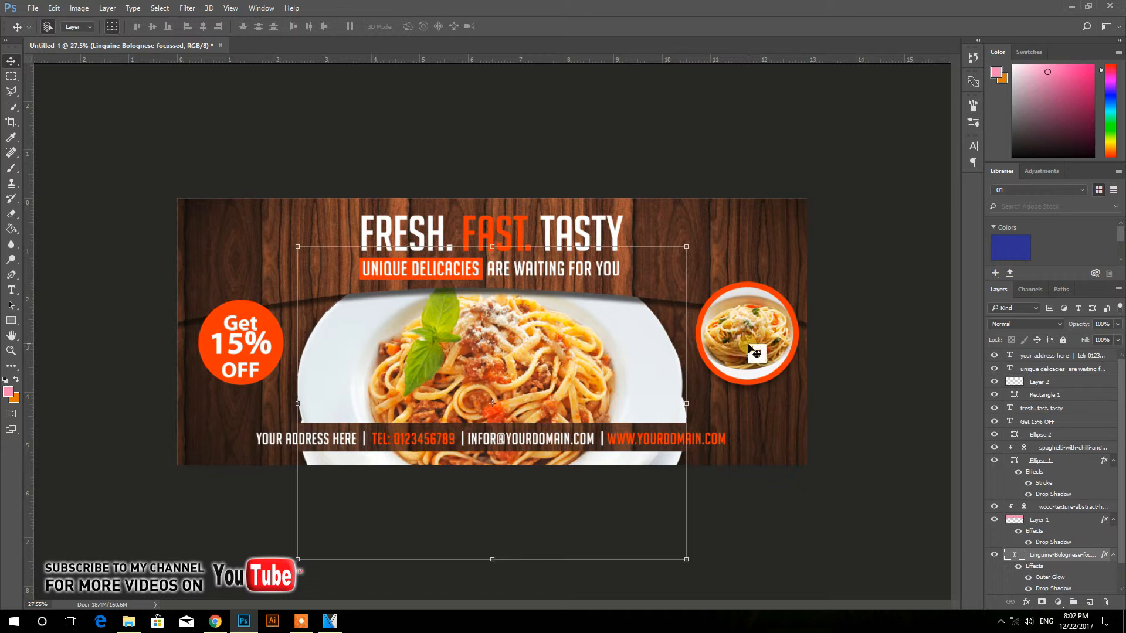
Move the circular food photo together with its orange-red ring up beside the headline and tagline, and deselect them
click(745, 343)
click(1049, 461)
drag(775, 349, 762, 299)
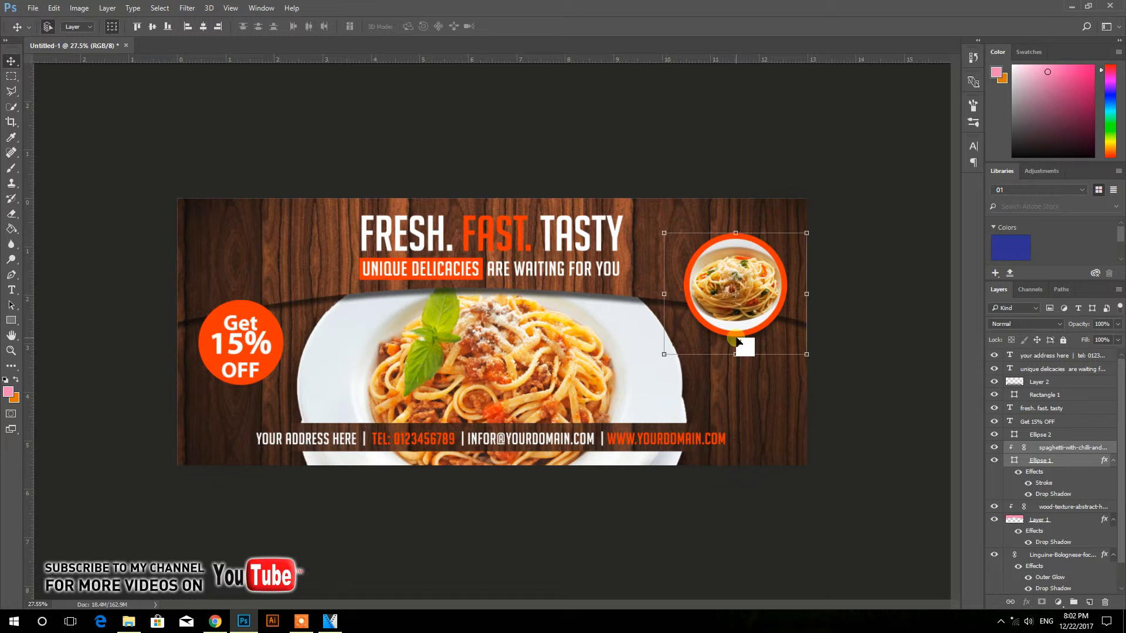
click(635, 179)
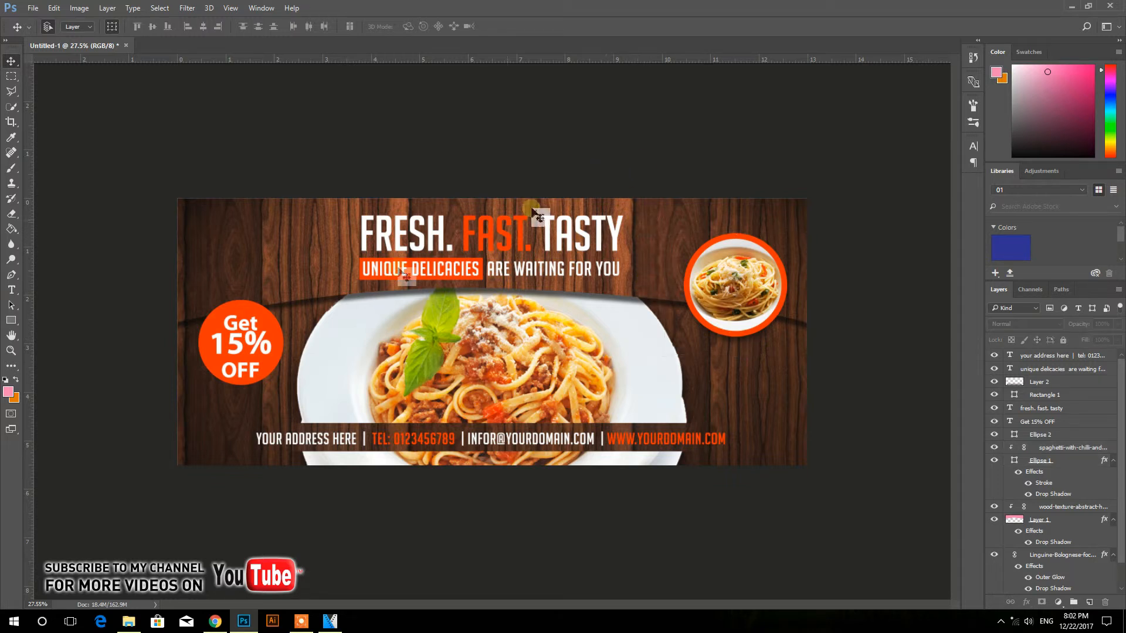
Slightly enlarge the discount badge circle together with its Get 15% OFF text and move both up
click(256, 332)
shift+click(1035, 437)
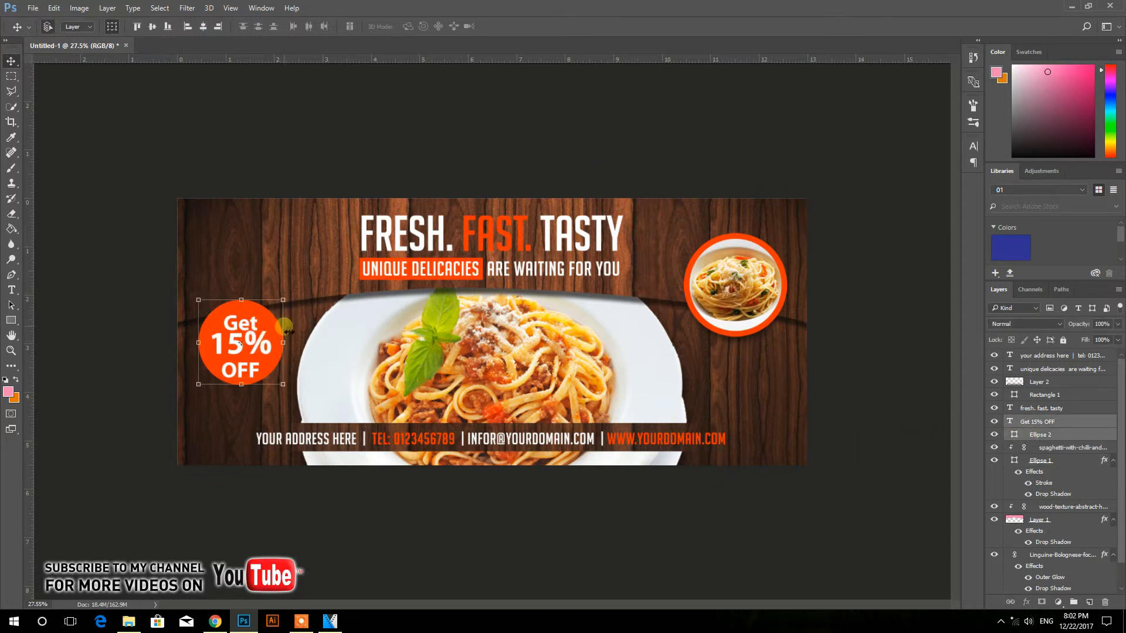
drag(282, 301, 297, 282)
drag(255, 314, 258, 296)
key(Return)
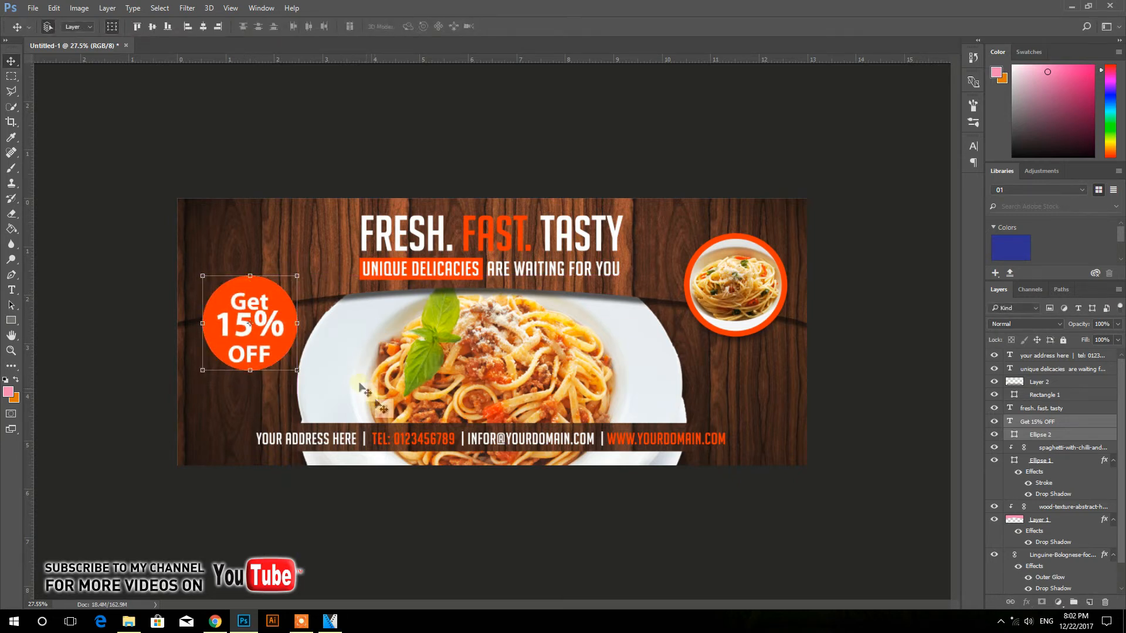
Add a drop shadow to the wood strip behind the contact line with 50% opacity, 20 px distance and 98 px size
click(361, 437)
click(1026, 603)
click(1023, 603)
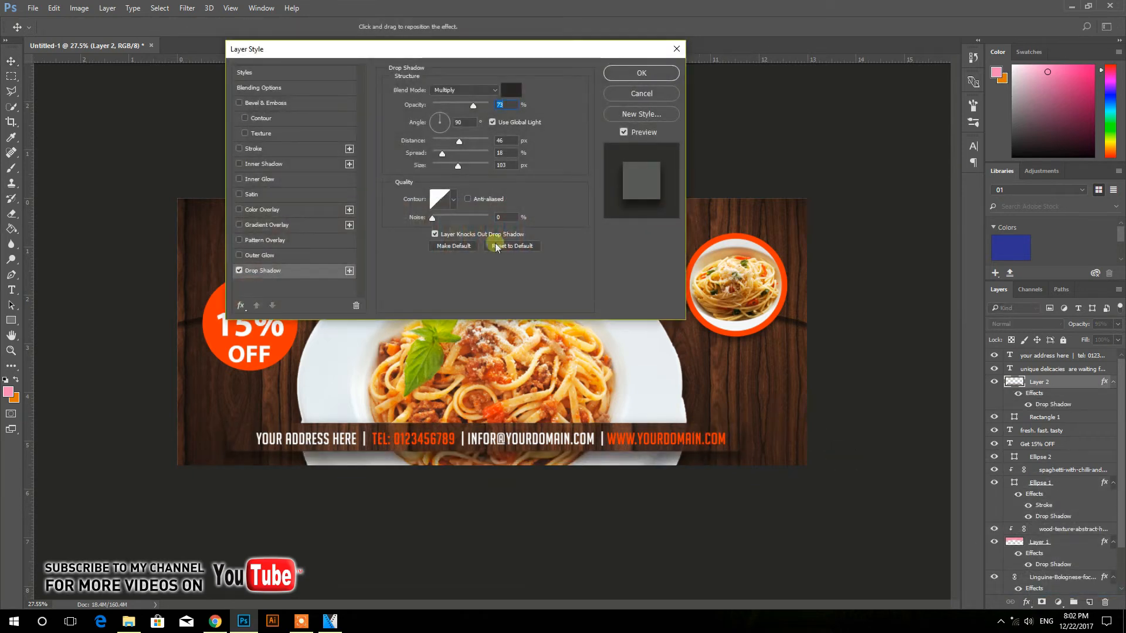
drag(462, 141, 453, 108)
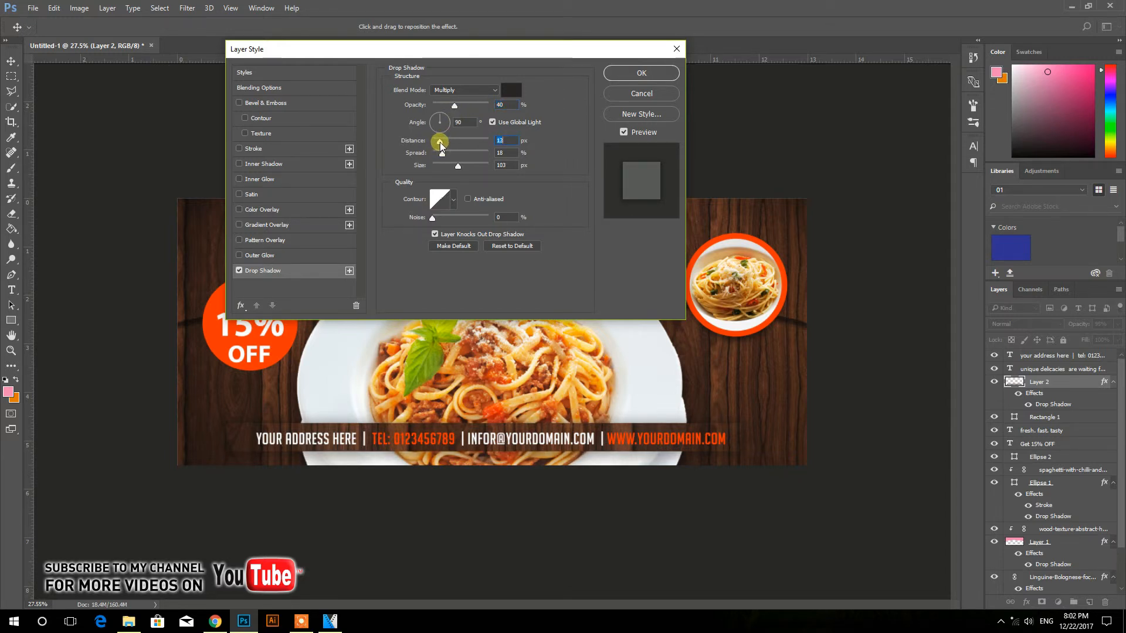
mouse_move(458, 168)
mouse_down()
mouse_move(447, 166)
mouse_move(458, 167)
mouse_up()
drag(455, 105, 460, 106)
click(618, 76)
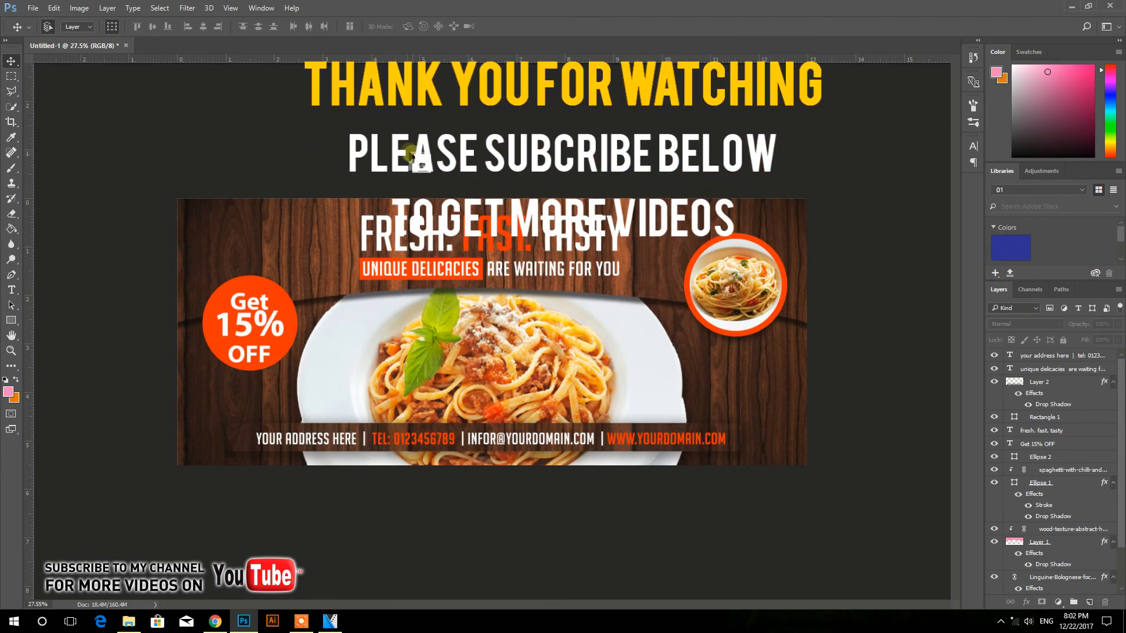
Add a drop shadow to the discount badge circle with 50% opacity, 20 px distance, 18% spread and 98 px size
click(291, 308)
click(1025, 604)
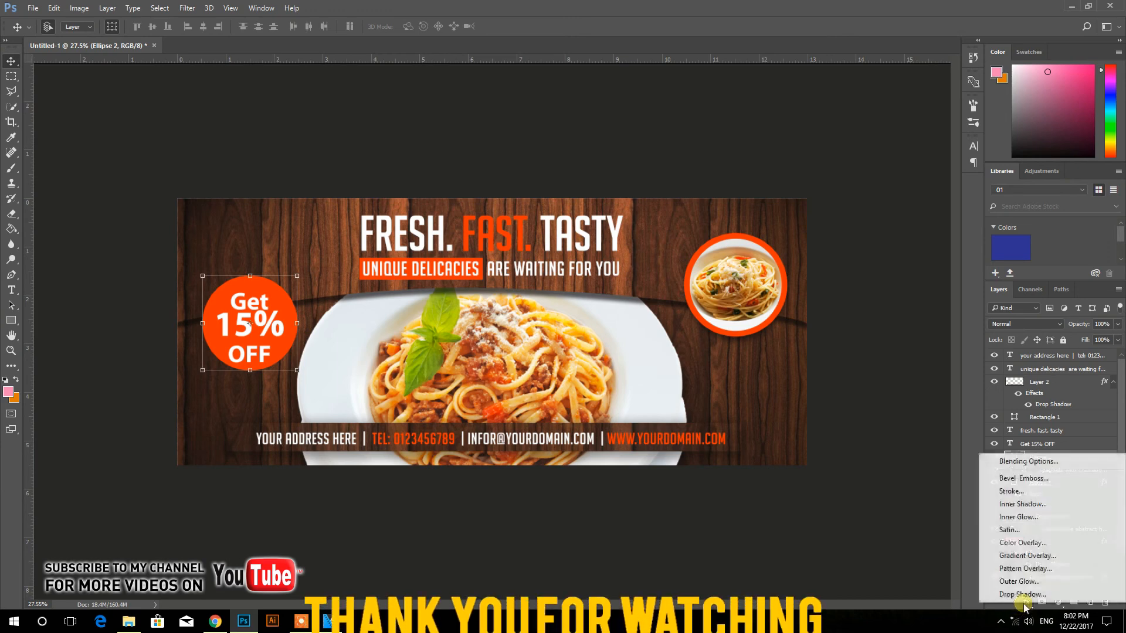
click(1018, 610)
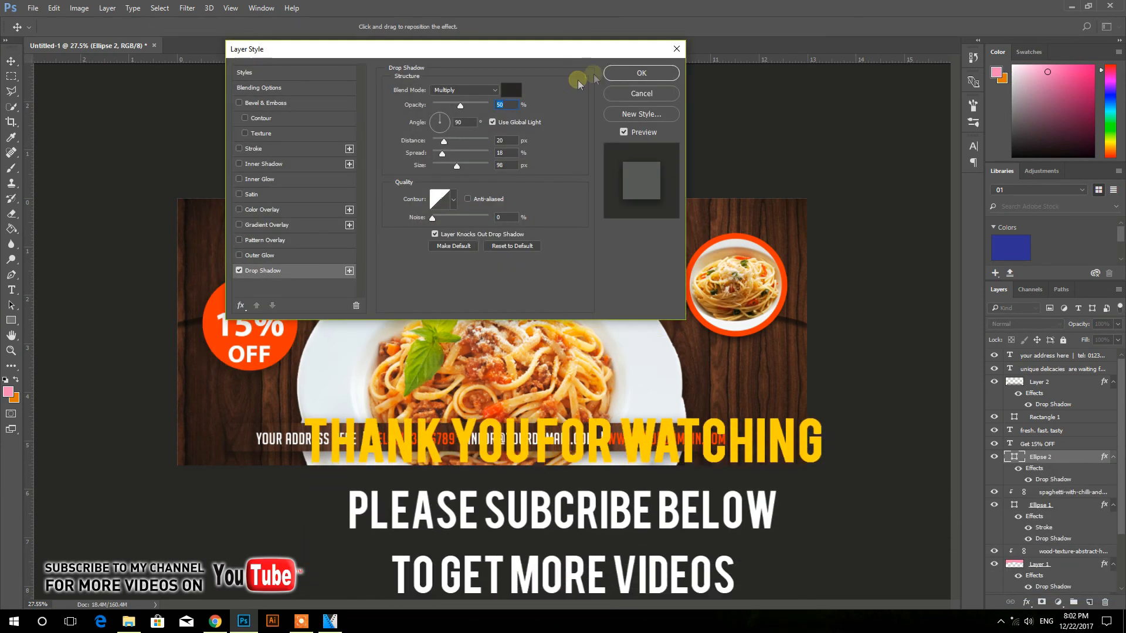
click(617, 74)
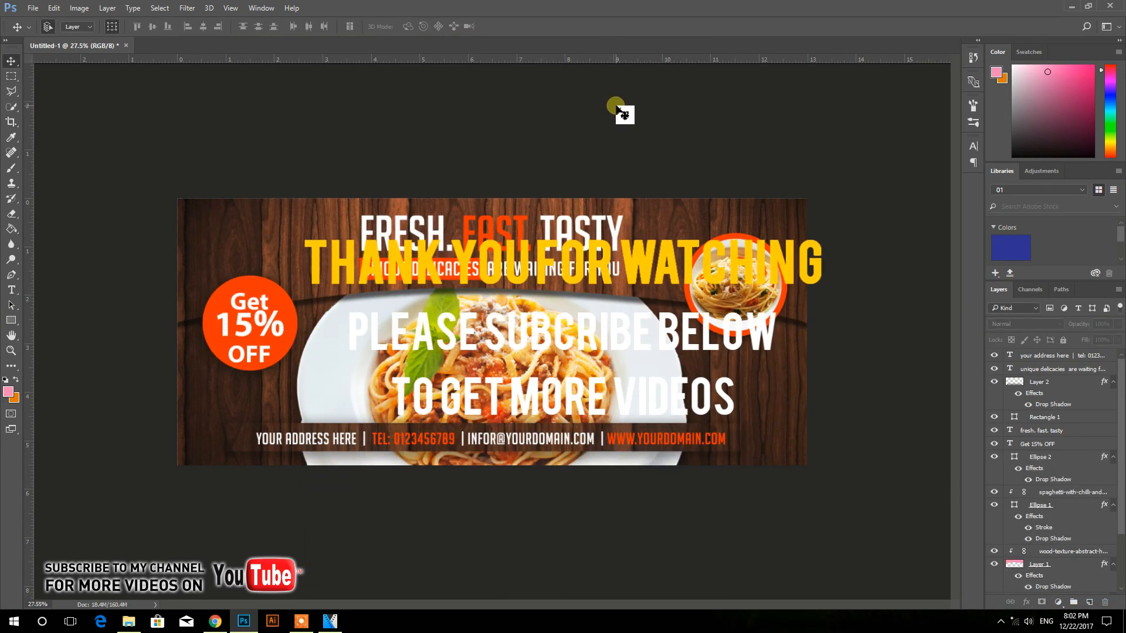